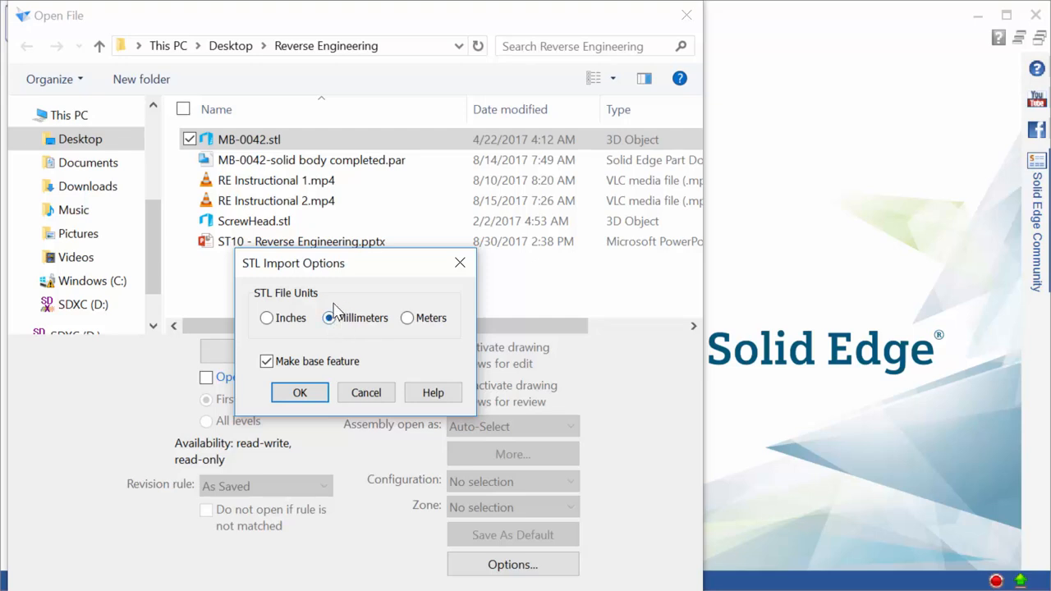
Import MB-0042 in millimetres into a new ISO Part template and collapse the ribbon
left_click(305, 393)
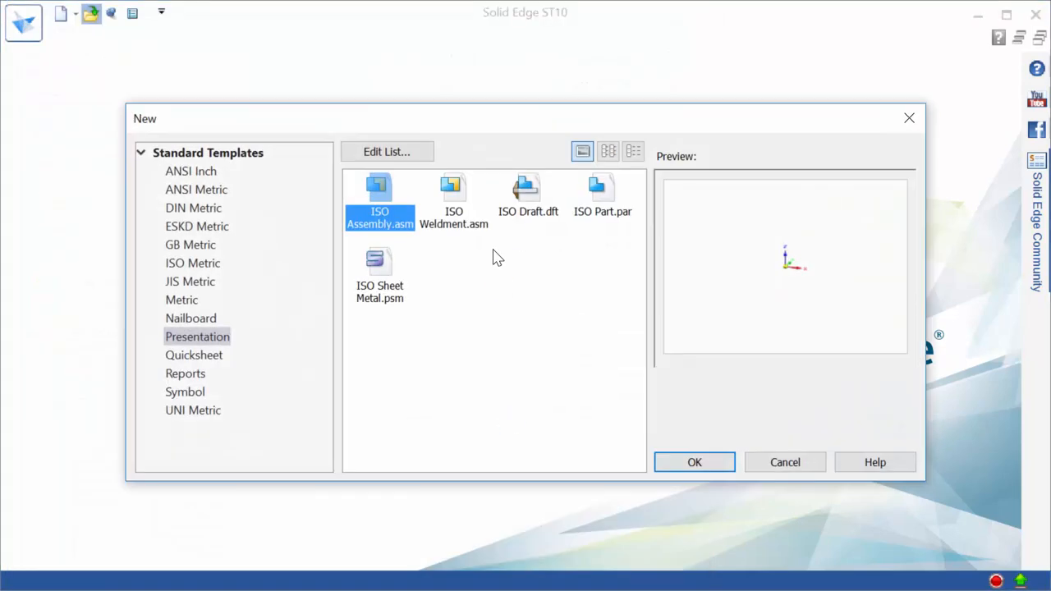
double_click(605, 197)
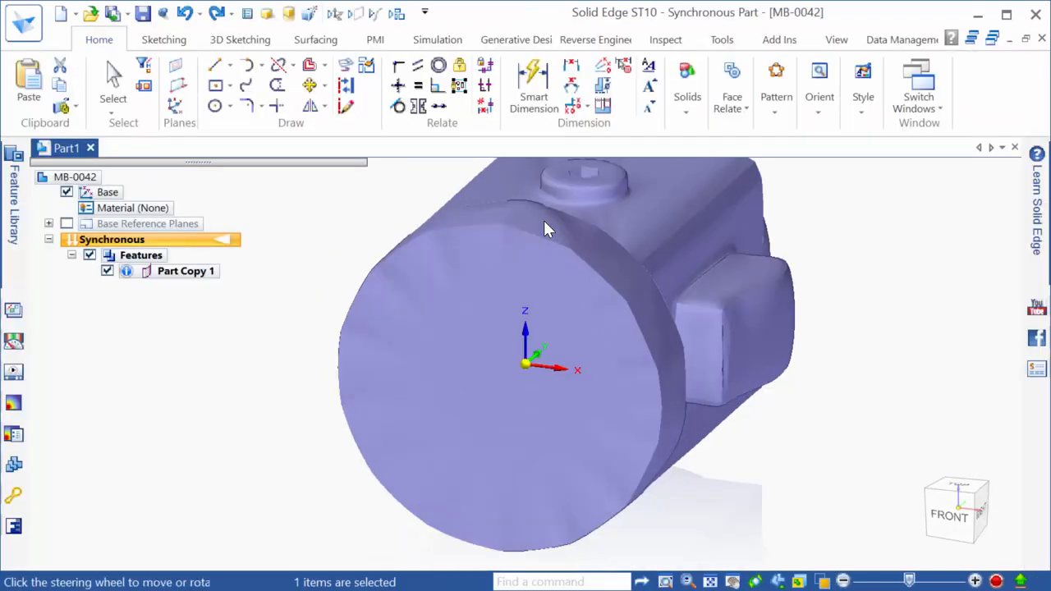
left_click(544, 221)
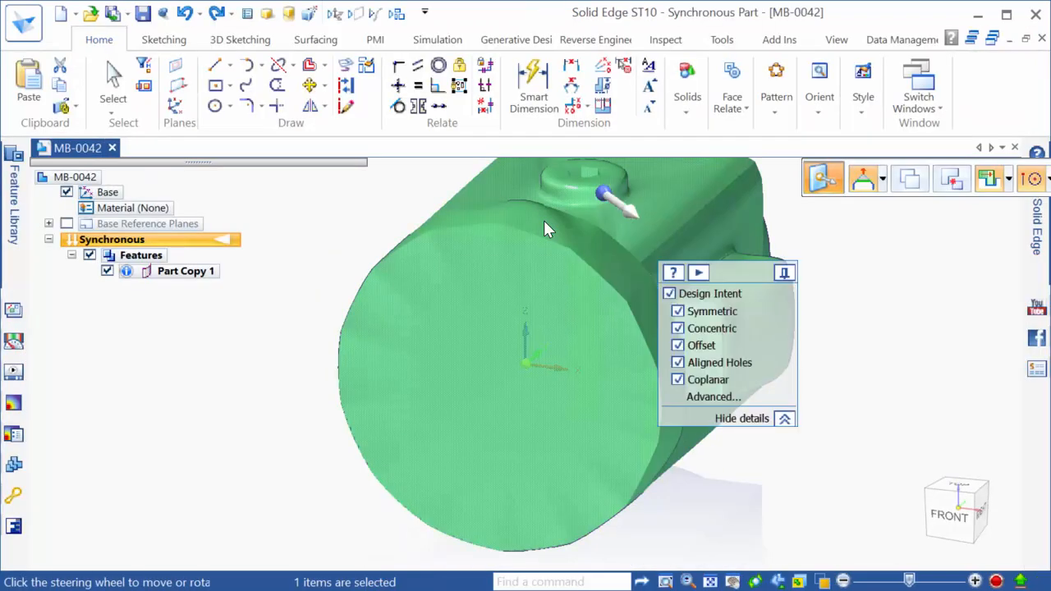
double_click(99, 40)
Hide the Base coordinate system and orbit to view the part's dome and other side
left_click(298, 141)
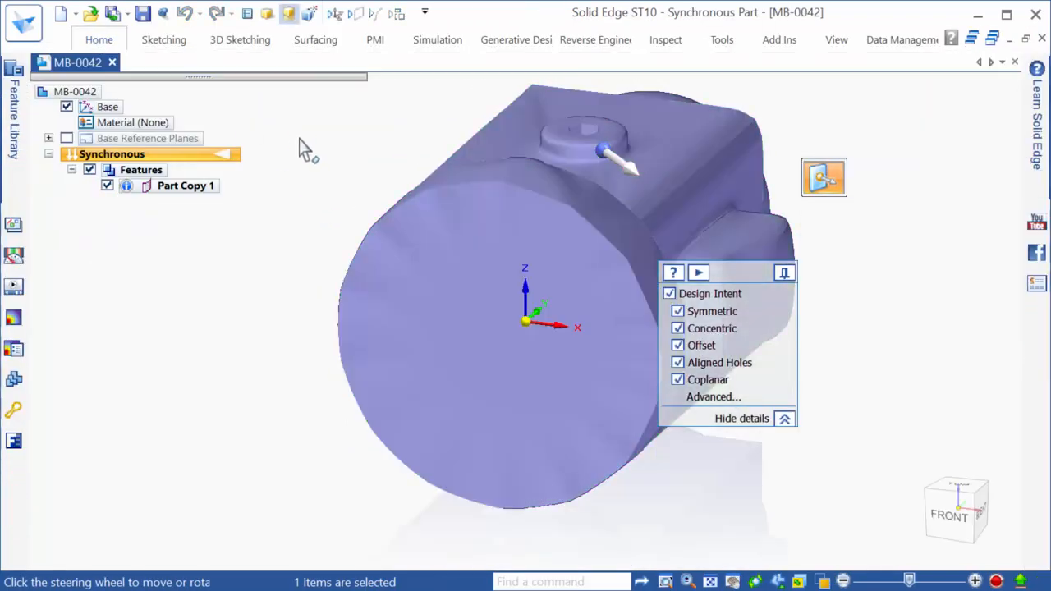
scroll(512, 382, "down", 3)
mouse_move(584, 328)
middle_mouse_down()
mouse_move(595, 326)
mouse_move(500, 434)
mouse_move(422, 385)
middle_mouse_up()
mouse_move(495, 382)
middle_mouse_down()
mouse_move(537, 387)
mouse_move(451, 416)
mouse_move(411, 399)
mouse_move(460, 385)
mouse_move(526, 408)
middle_mouse_up()
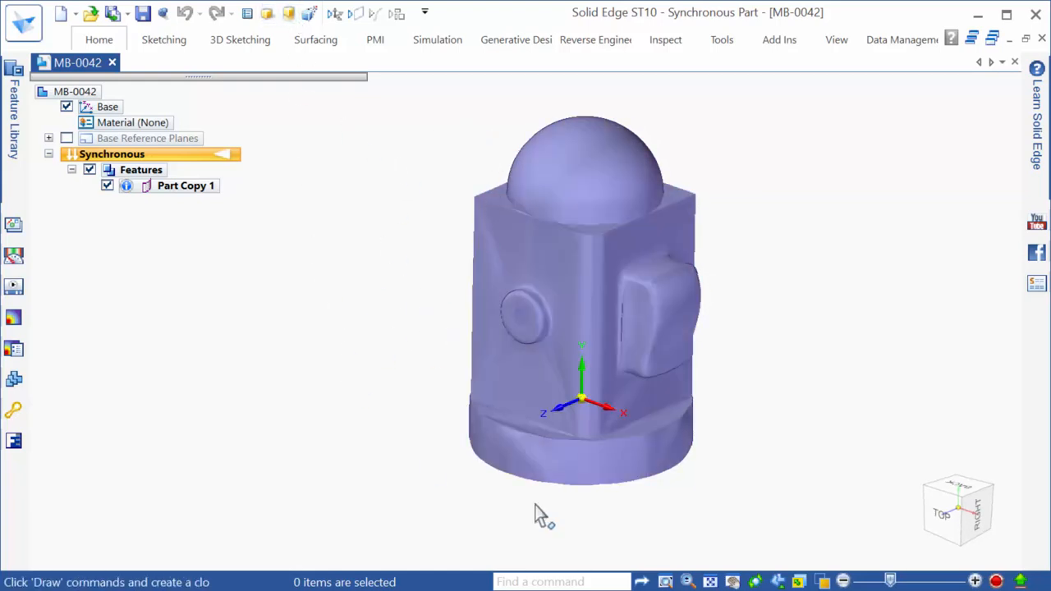
left_click(66, 107)
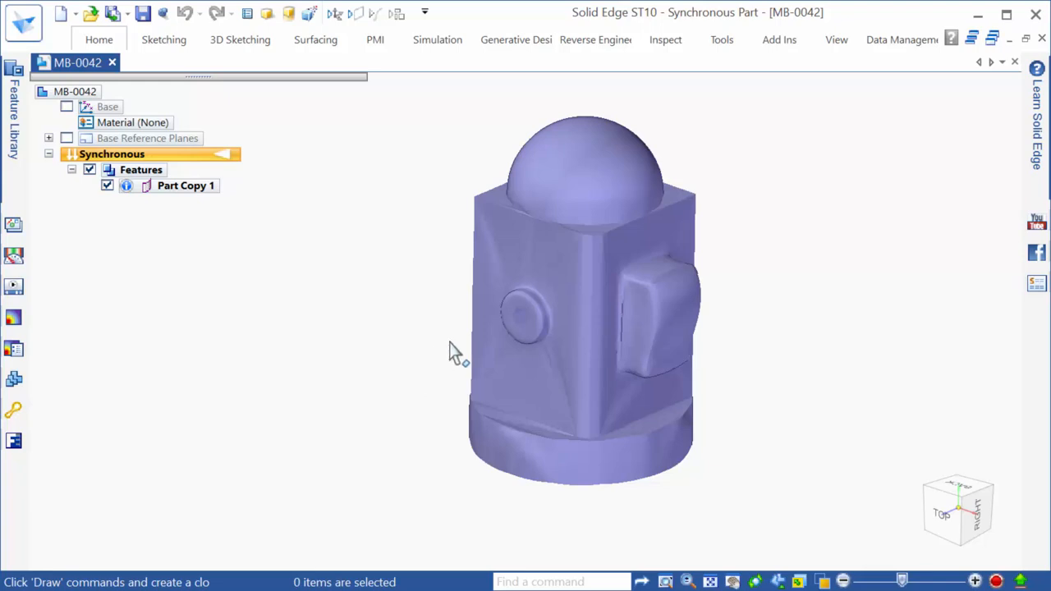
middle_click_drag(567, 382, 438, 386)
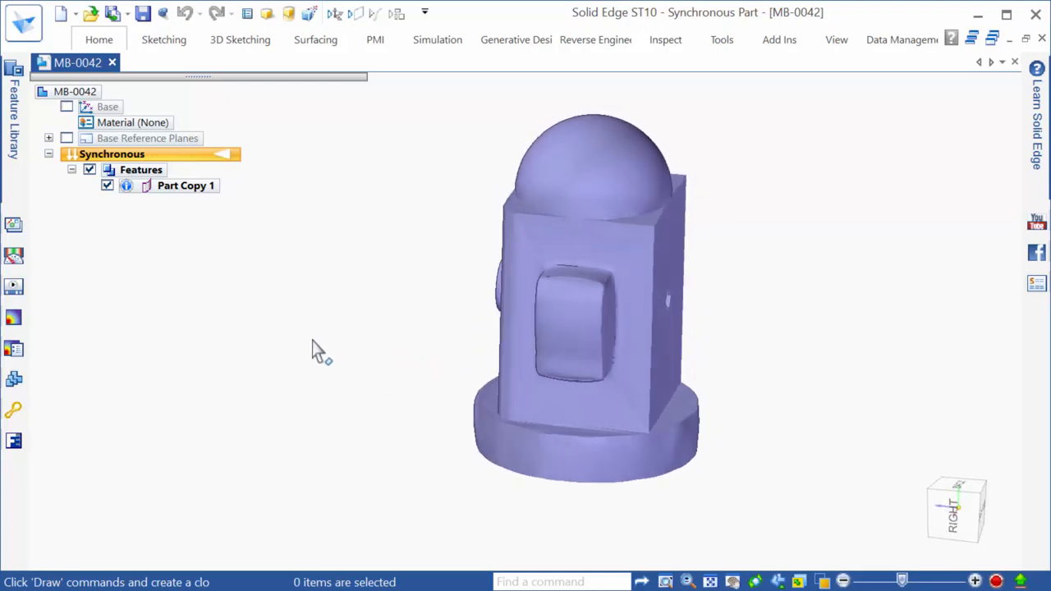
left_click(667, 41)
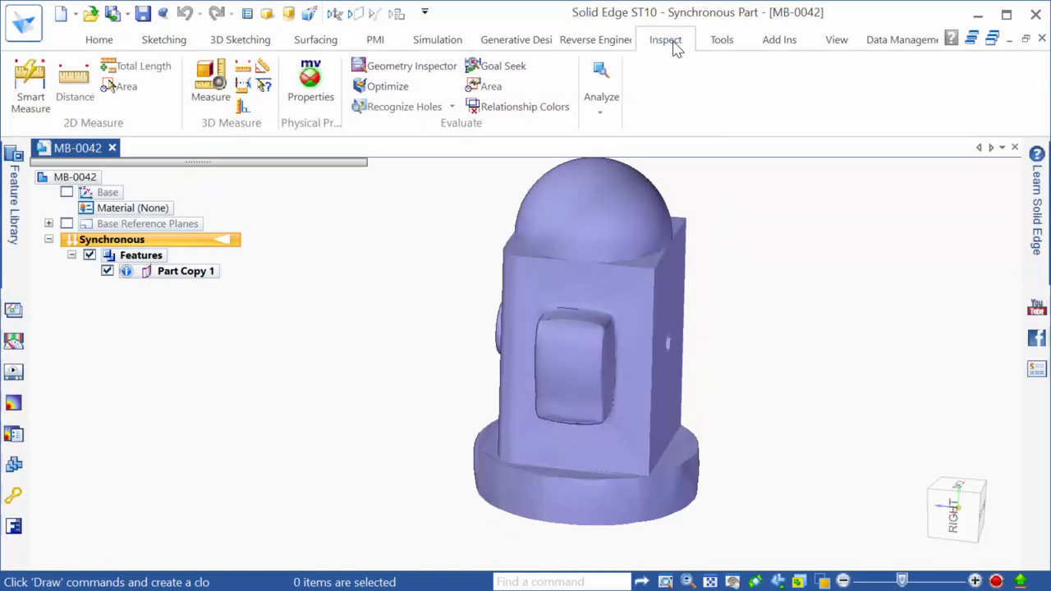
Run Geometry Inspector on MB-0042 and confirm no faults or small entities are found
left_click(398, 67)
left_click_drag(403, 39, 452, 41)
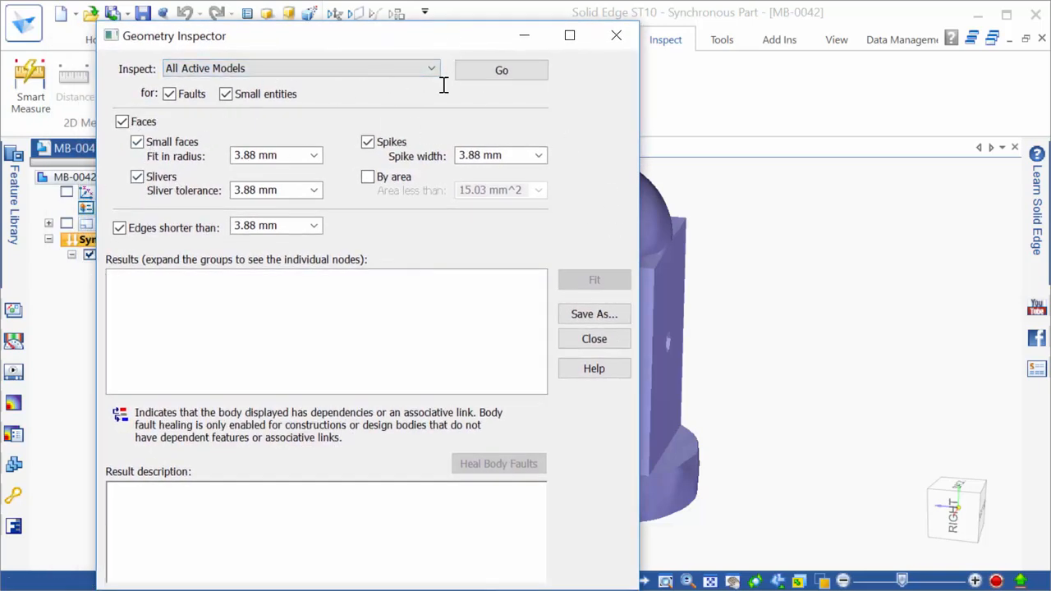
left_click(513, 71)
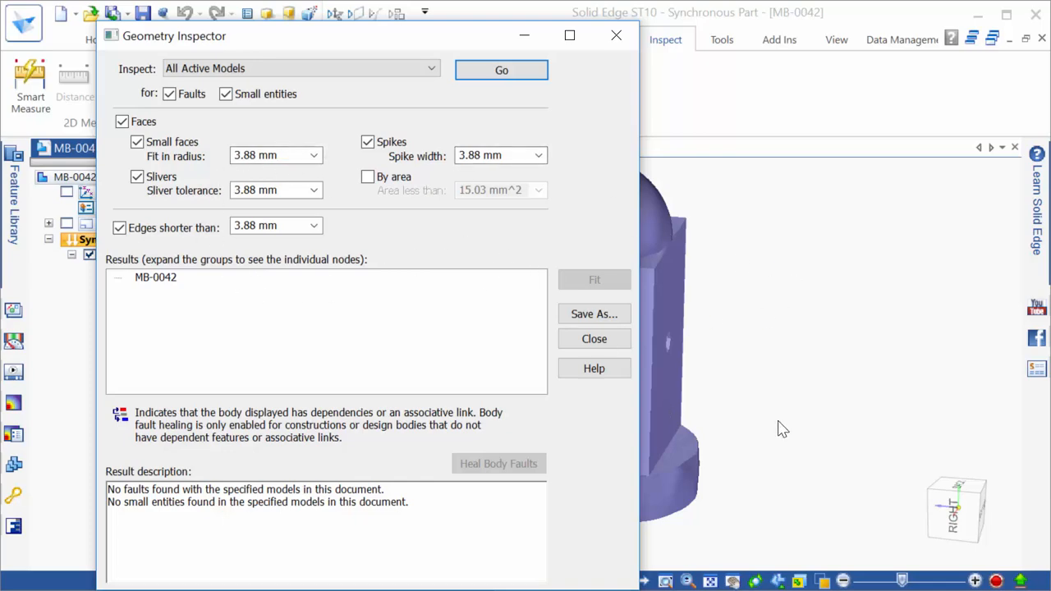
left_click(594, 338)
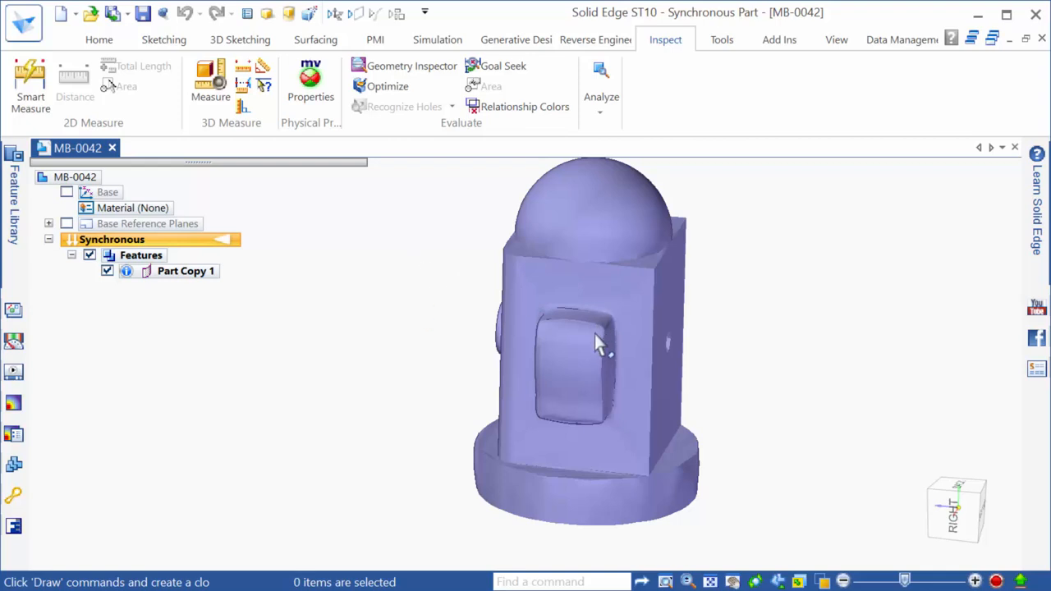
Run full body optimization with a report, reducing poly-line edges from 1 to 0
left_click(374, 88)
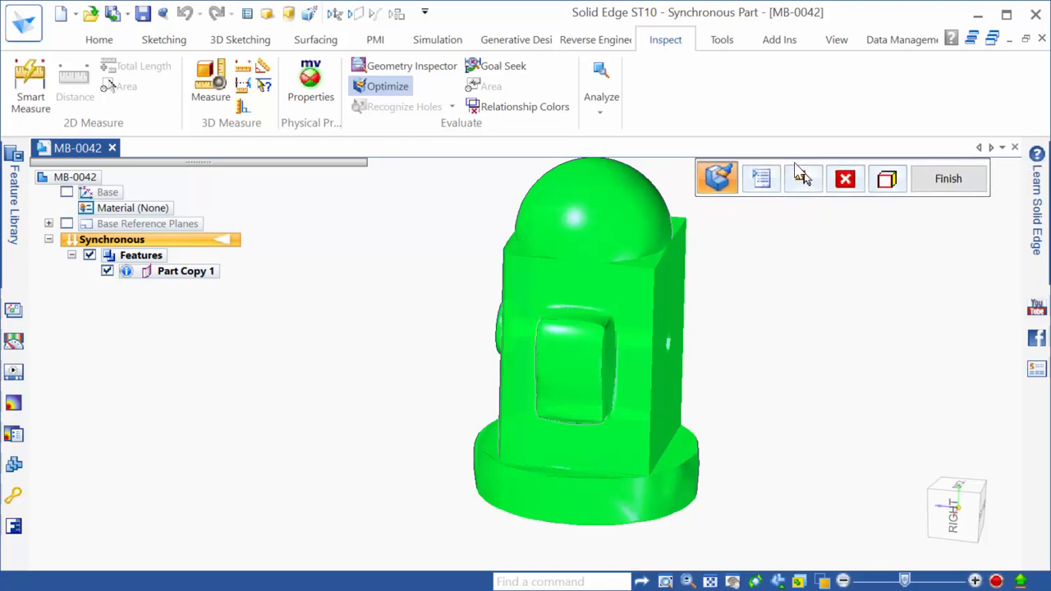
left_click(761, 180)
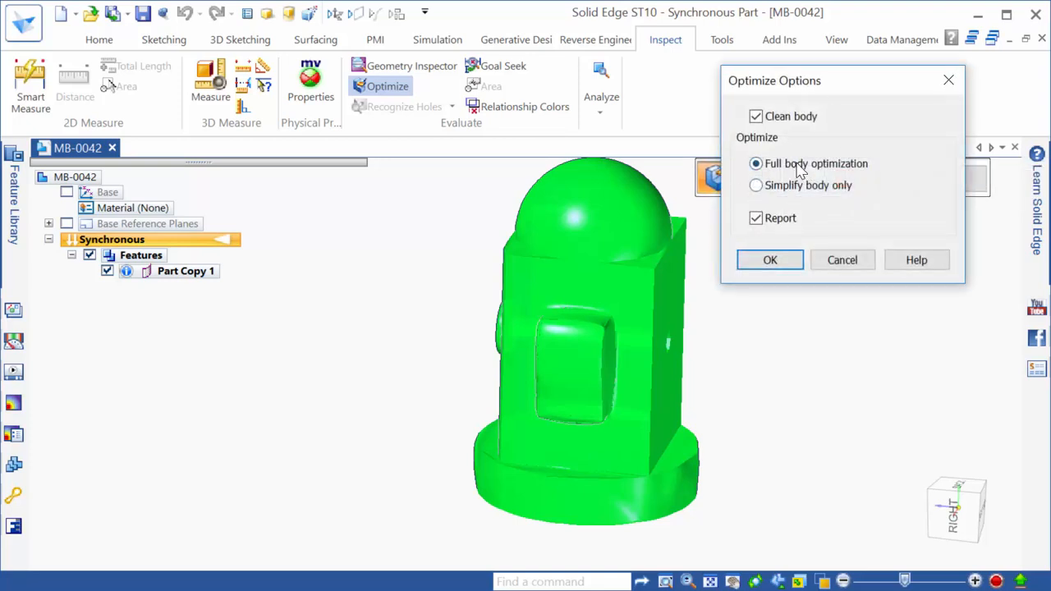
left_click(778, 263)
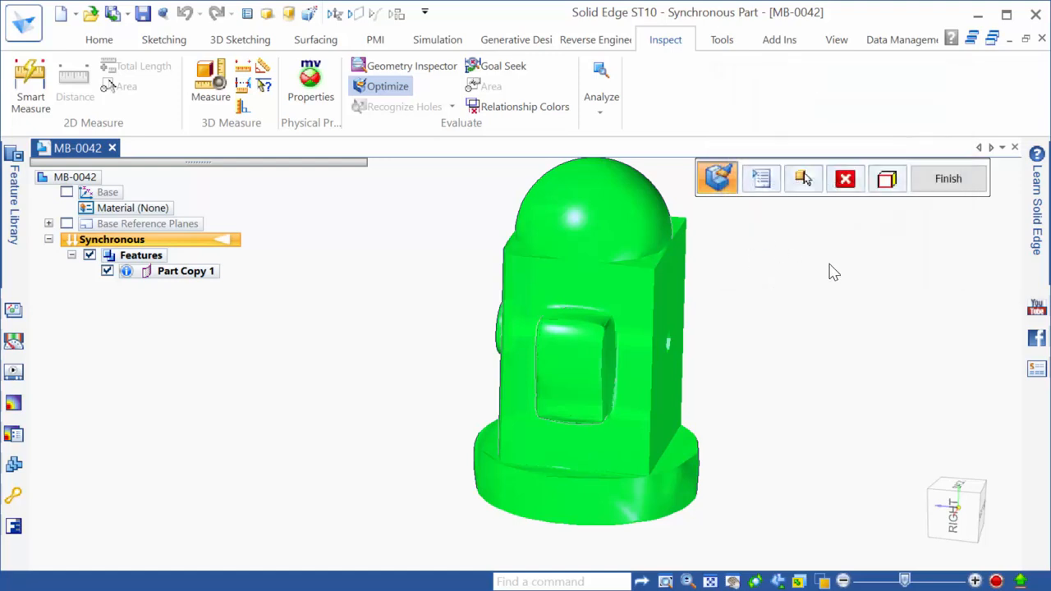
right_click(823, 248)
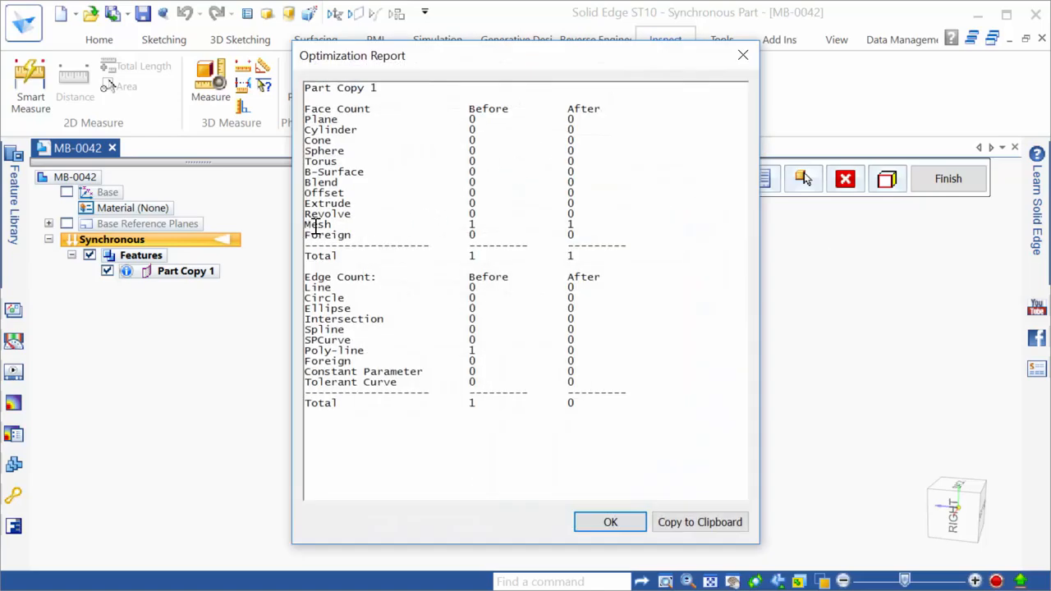
left_click_drag(305, 225, 594, 229)
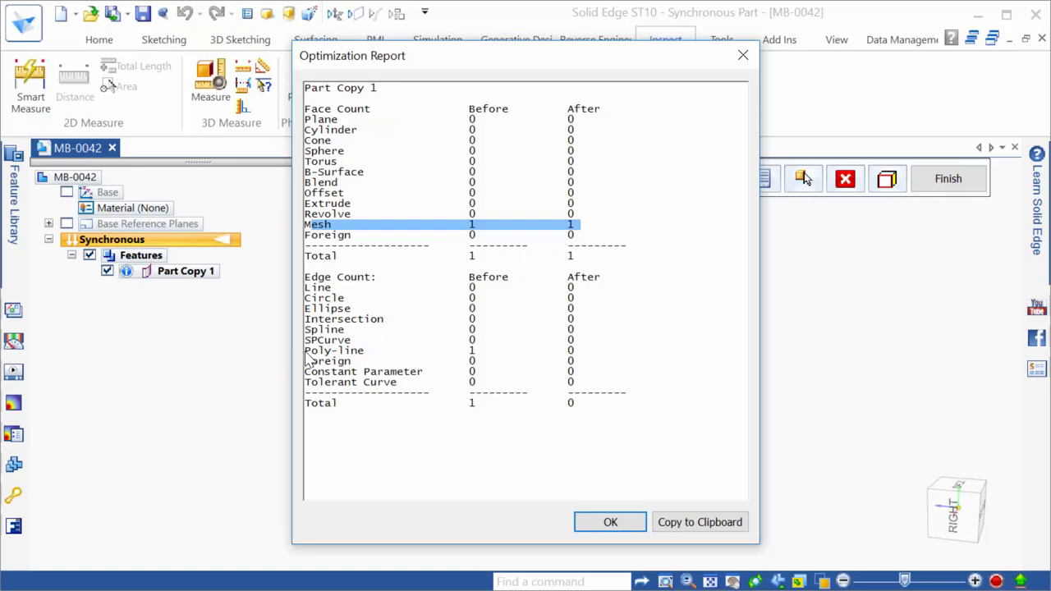
left_click_drag(305, 353, 588, 355)
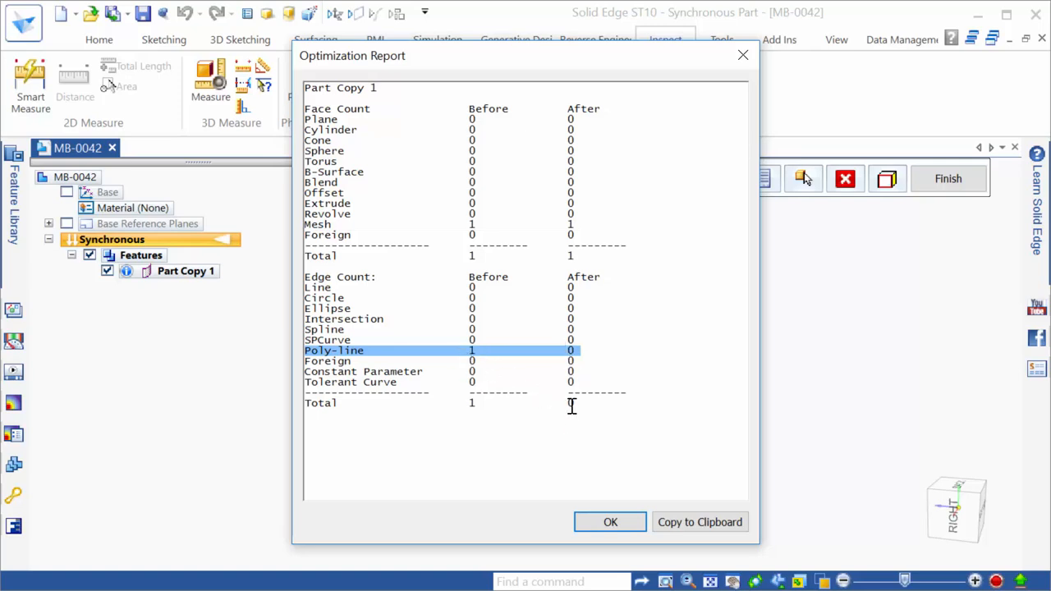
left_click(622, 522)
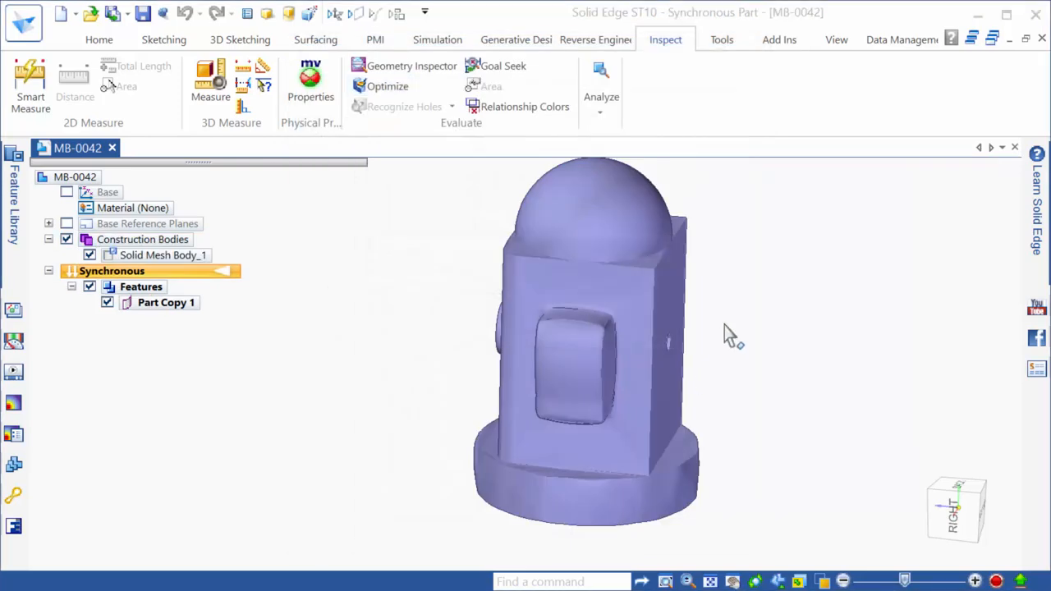
Orbit and zoom around the optimized mesh, then bring up the Reverse Engineering tools
middle_click_drag(751, 439, 845, 356)
scroll(682, 357, "up", 5)
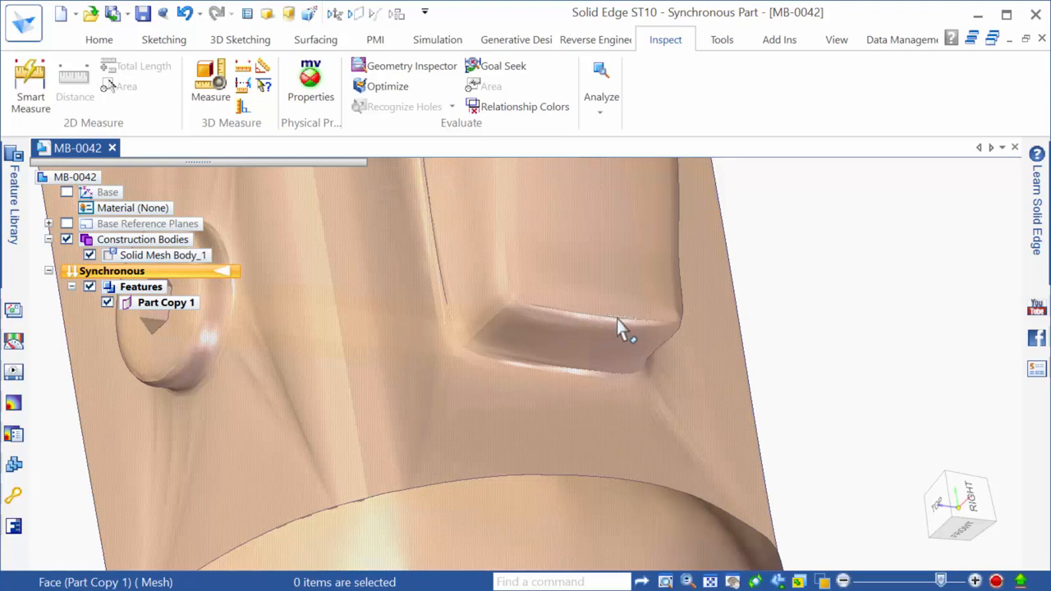
scroll(620, 337, "down", 5)
middle_click_drag(633, 369, 604, 564)
scroll(604, 548, "down", 2)
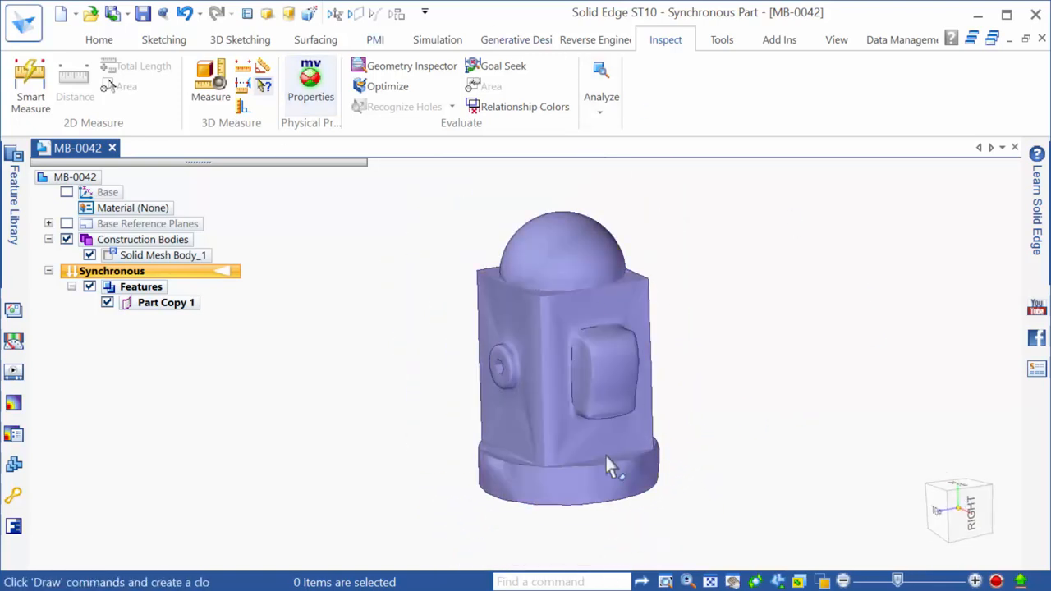
left_click(595, 41)
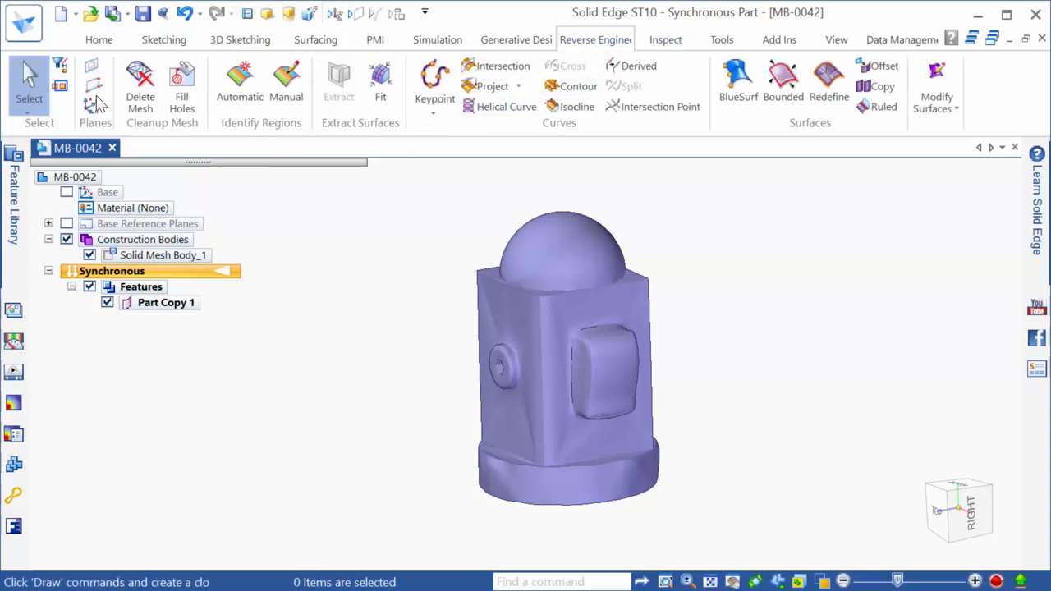
left_click(180, 76)
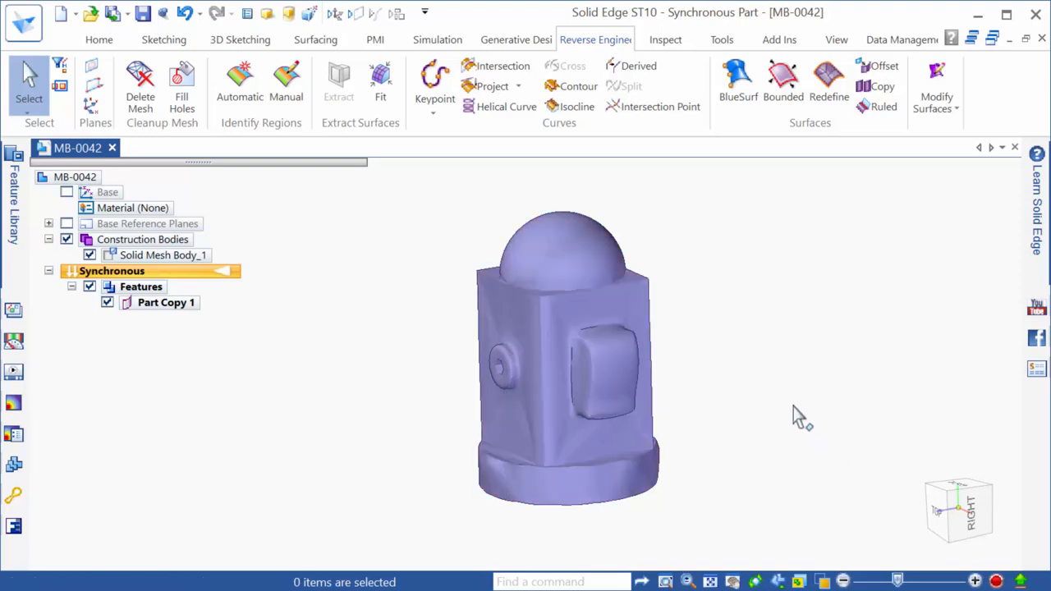
Advance the slide show to slide 9 on mesh cleanup, then return to Solid Edge
key("alt+Tab")
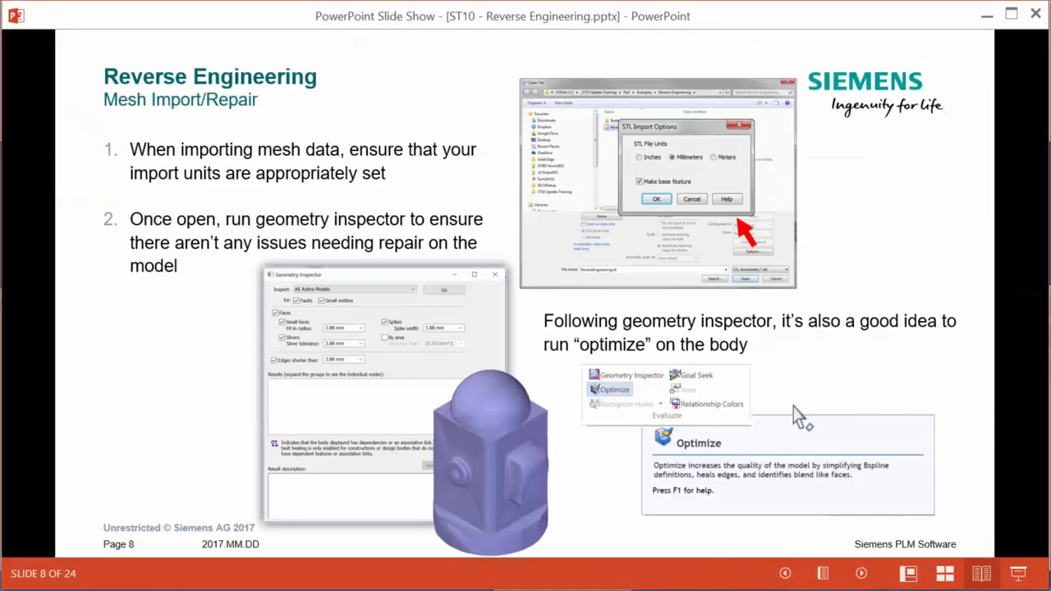
key("Right")
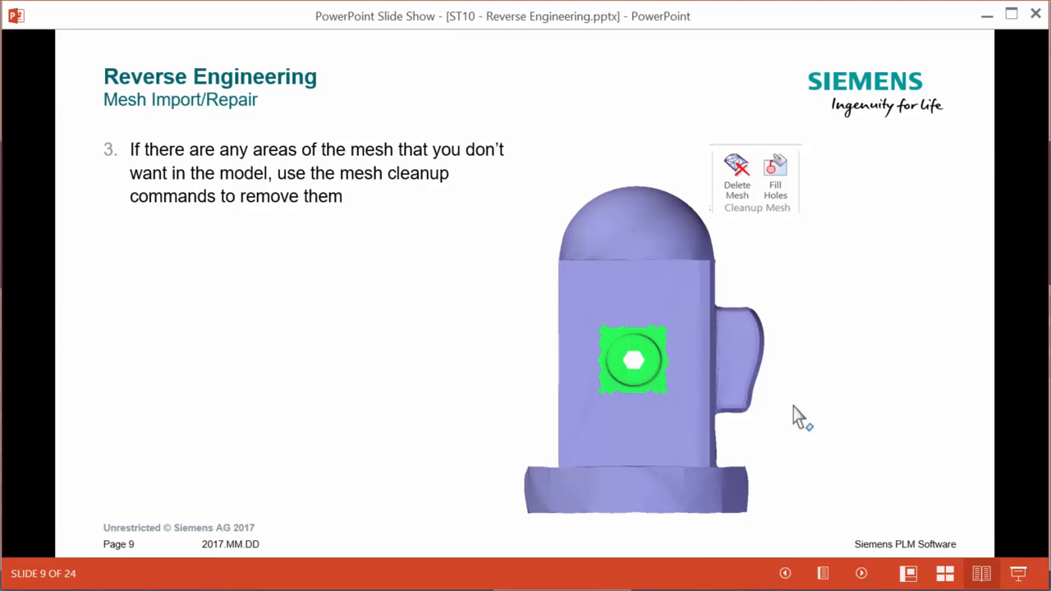
key("alt+Tab")
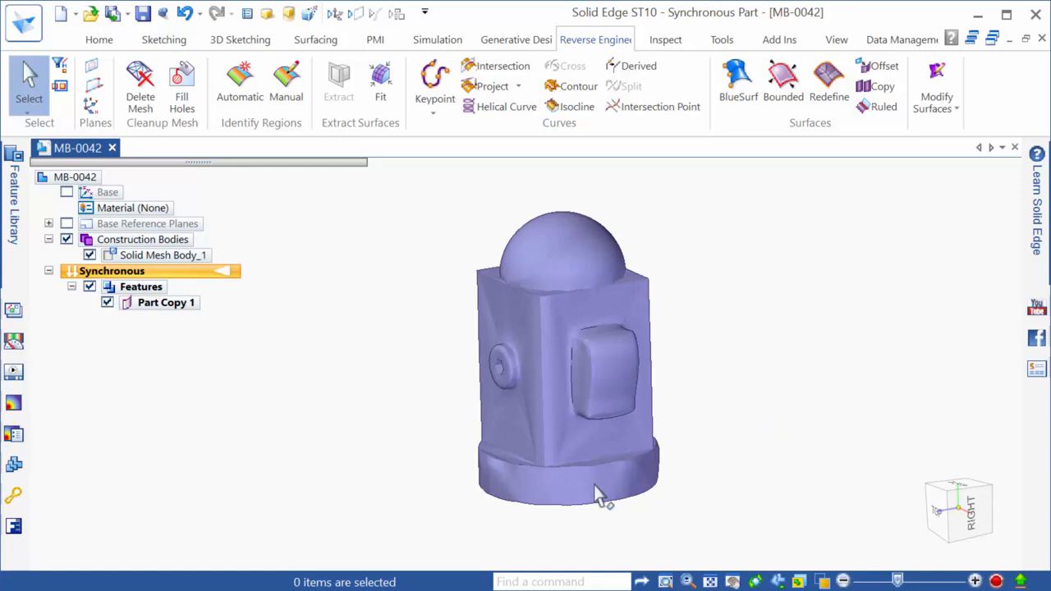
left_click(939, 510)
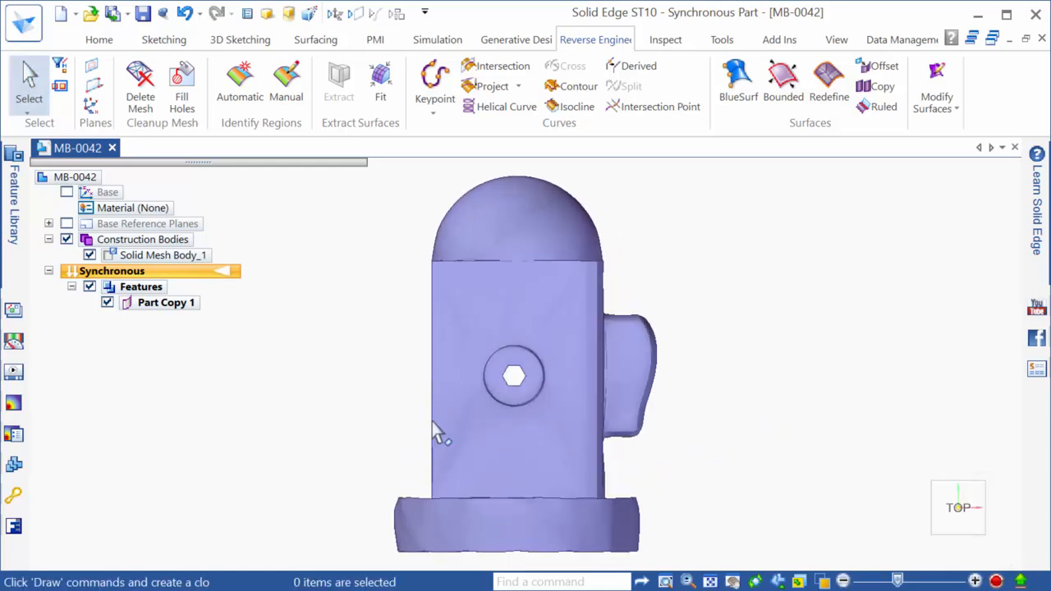
scroll(435, 435, "up", 3)
scroll(720, 251, "up", 2)
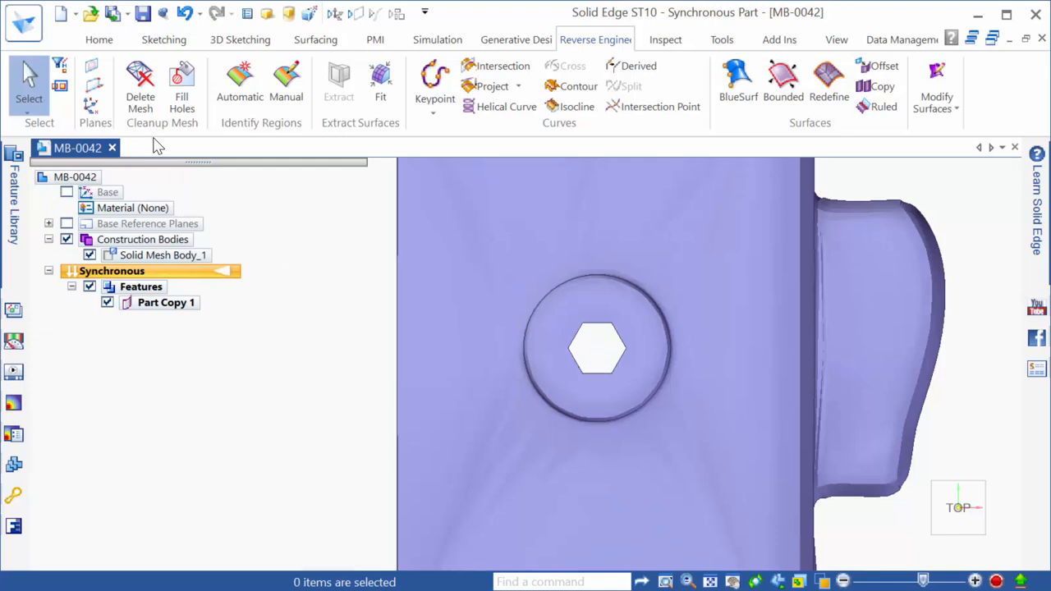
left_click(140, 82)
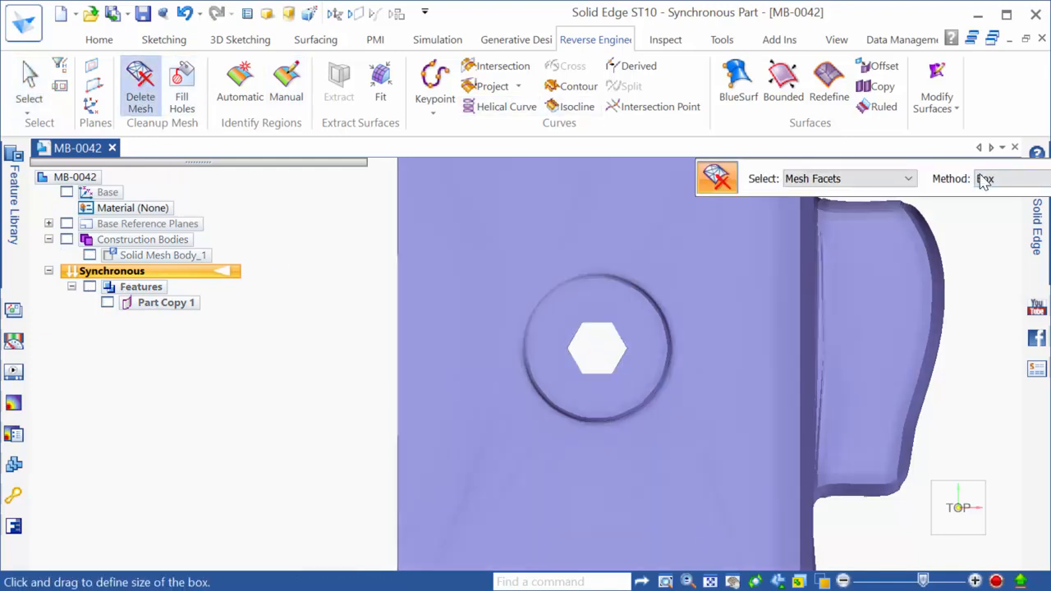
left_click_drag(984, 172, 734, 170)
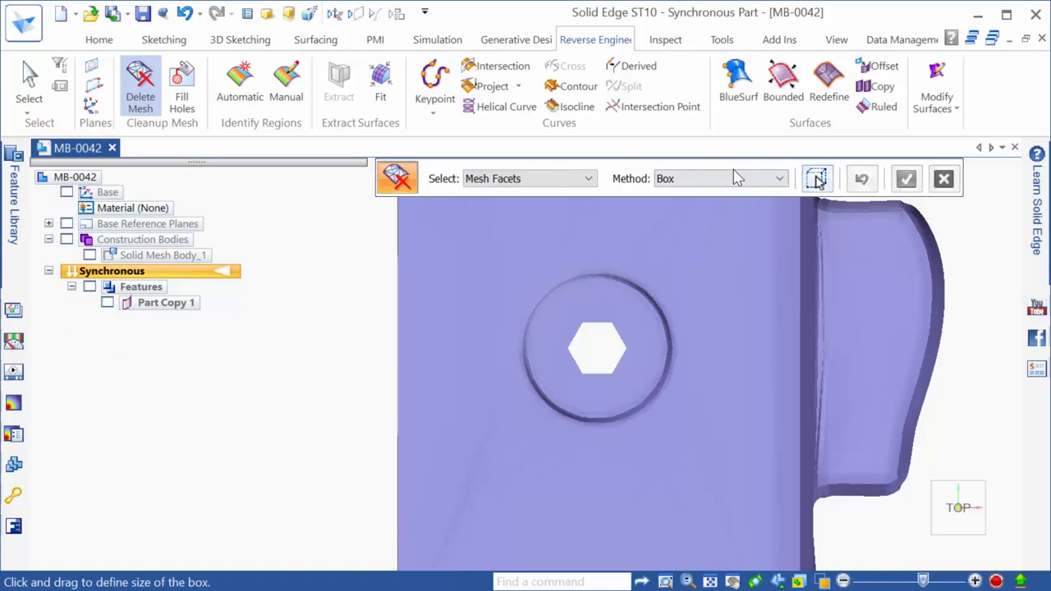
left_click(553, 188)
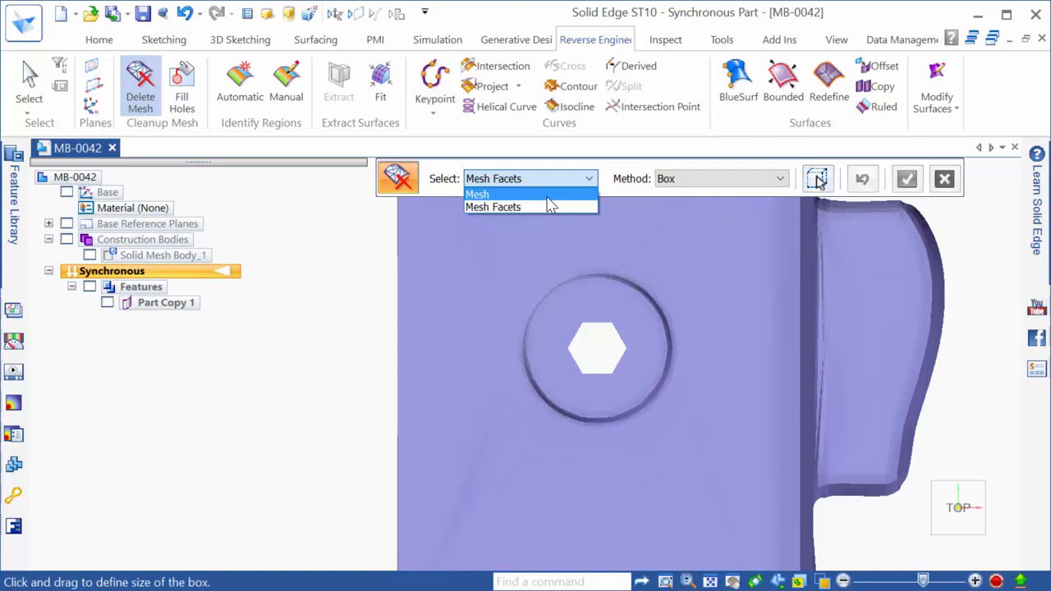
left_click(548, 195)
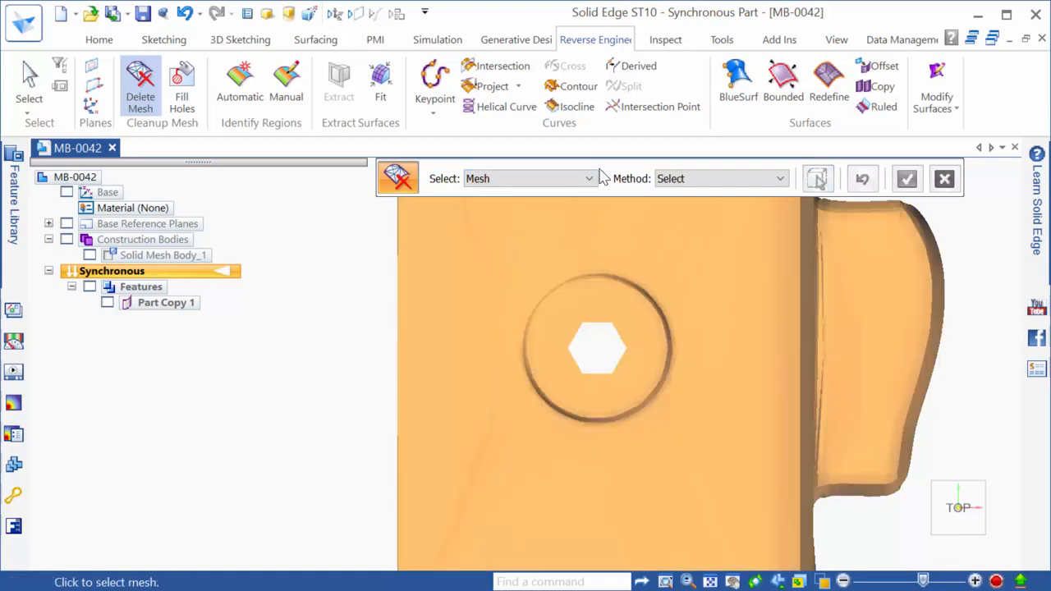
left_click(575, 182)
left_click(550, 206)
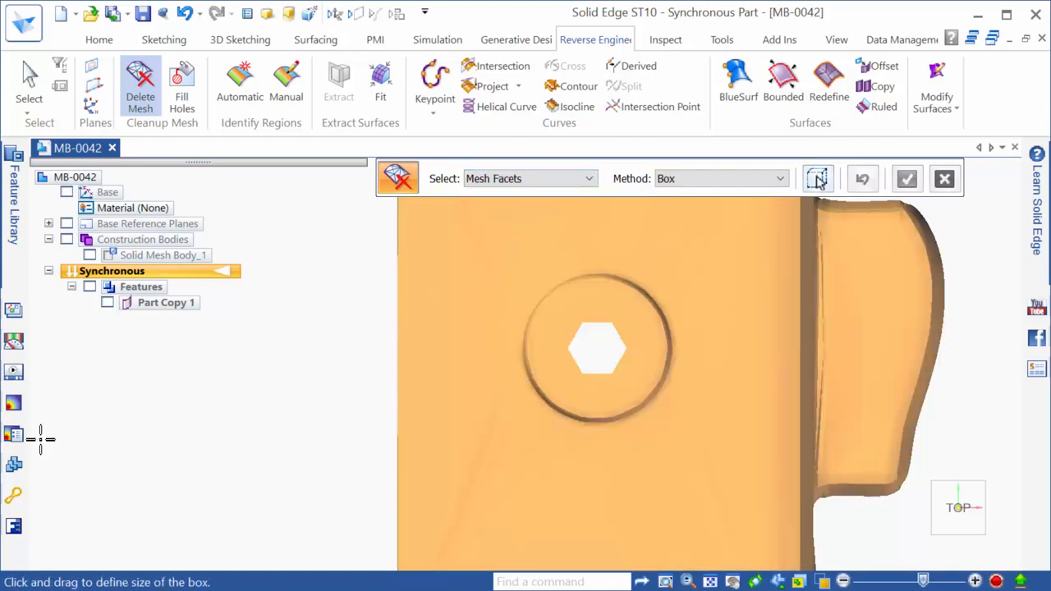
left_click(751, 178)
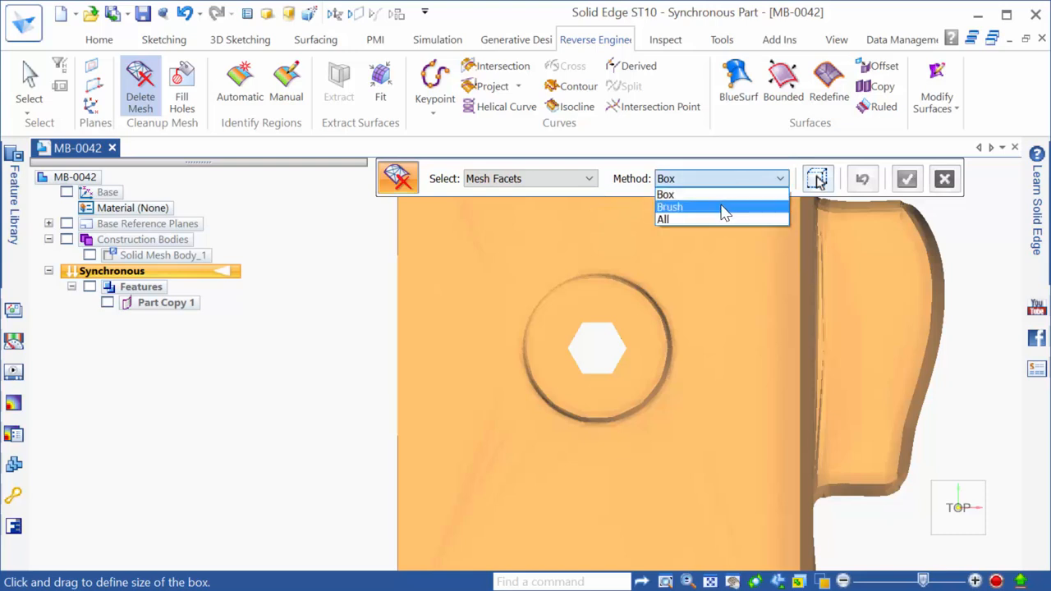
left_click(725, 211)
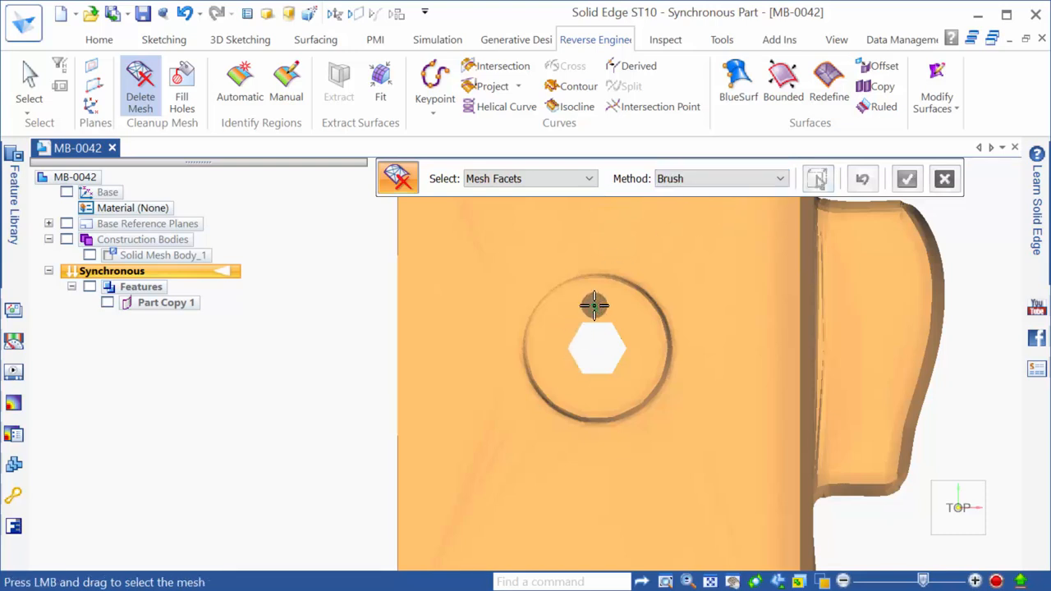
scroll(558, 321, "up", 2)
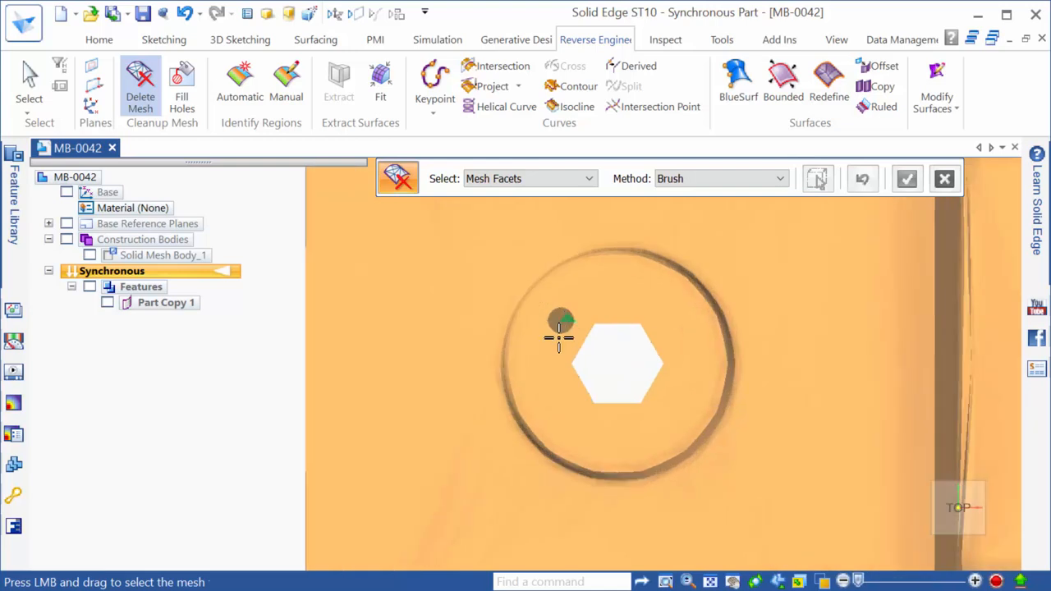
scroll(500, 318, "down", 1)
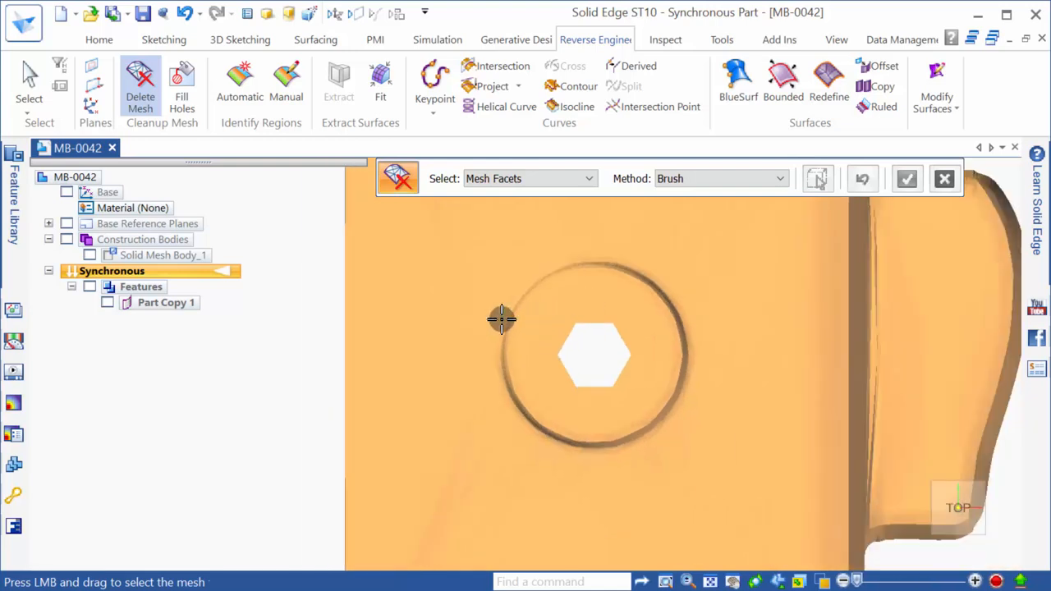
scroll(502, 318, "down", 1)
left_click(704, 179)
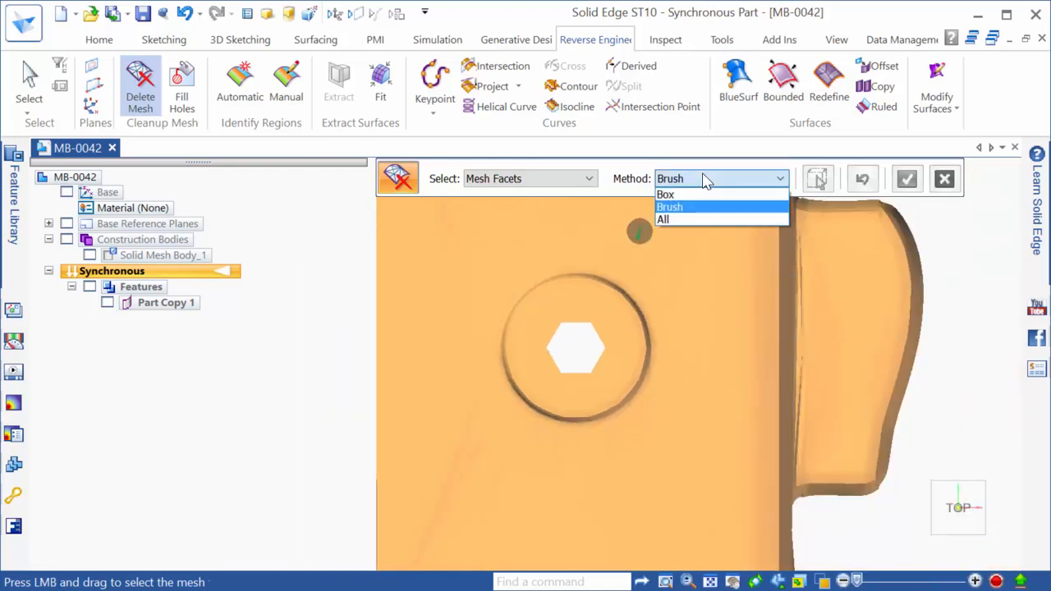
left_click(253, 316)
Box-delete the mesh facets around the hexagonal hole, leaving a square opening
key("Escape")
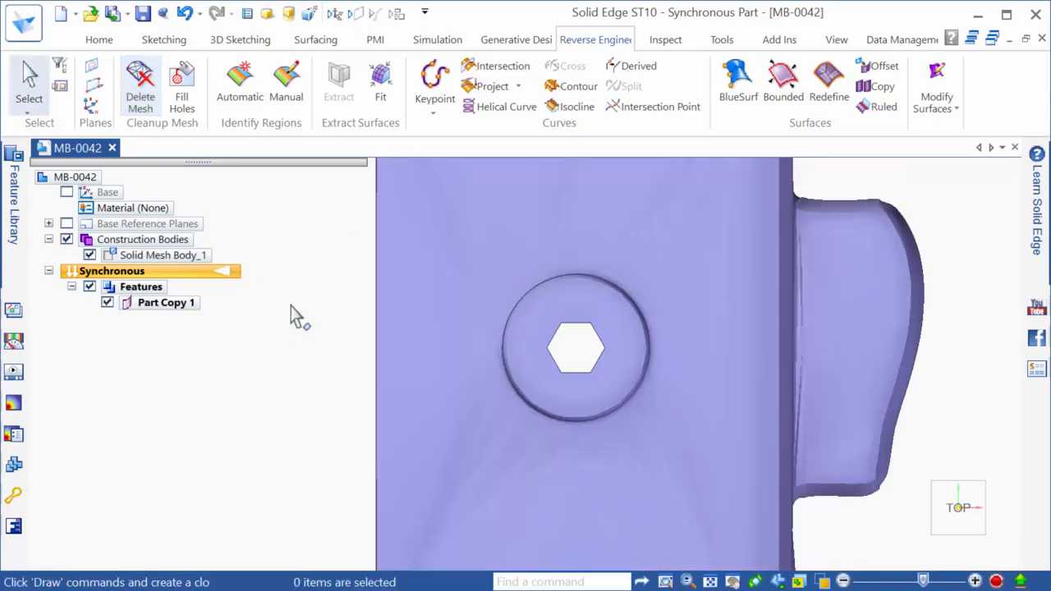
left_click(141, 92)
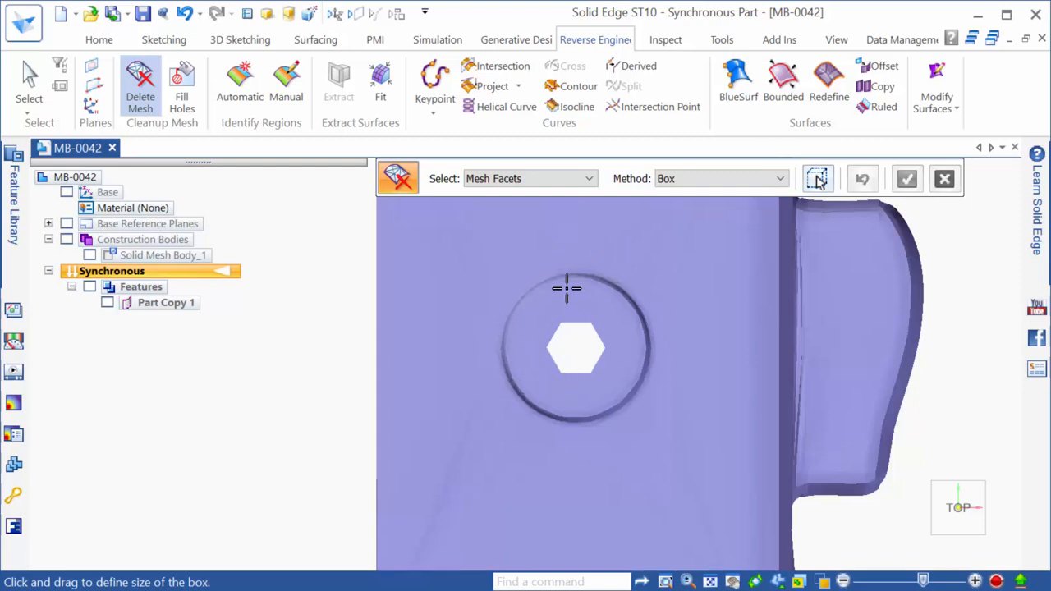
left_click(698, 179)
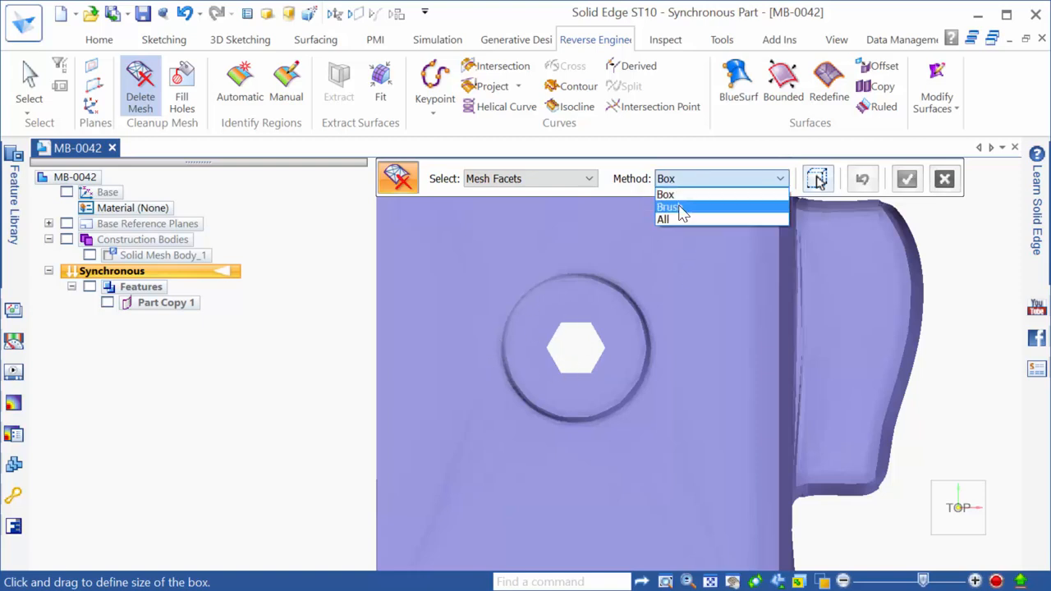
left_click(322, 370)
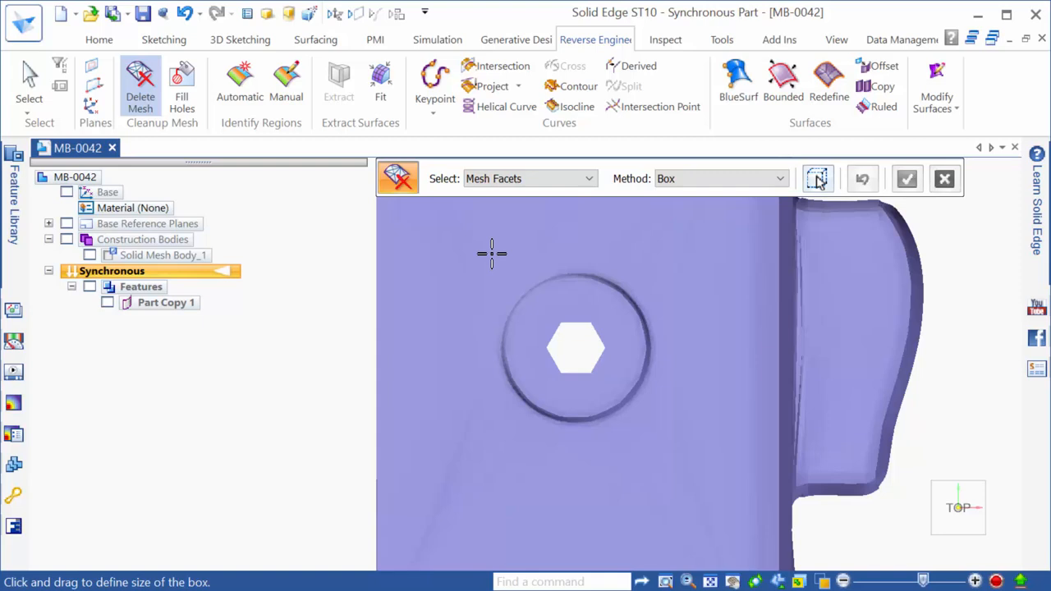
left_click_drag(492, 254, 664, 435)
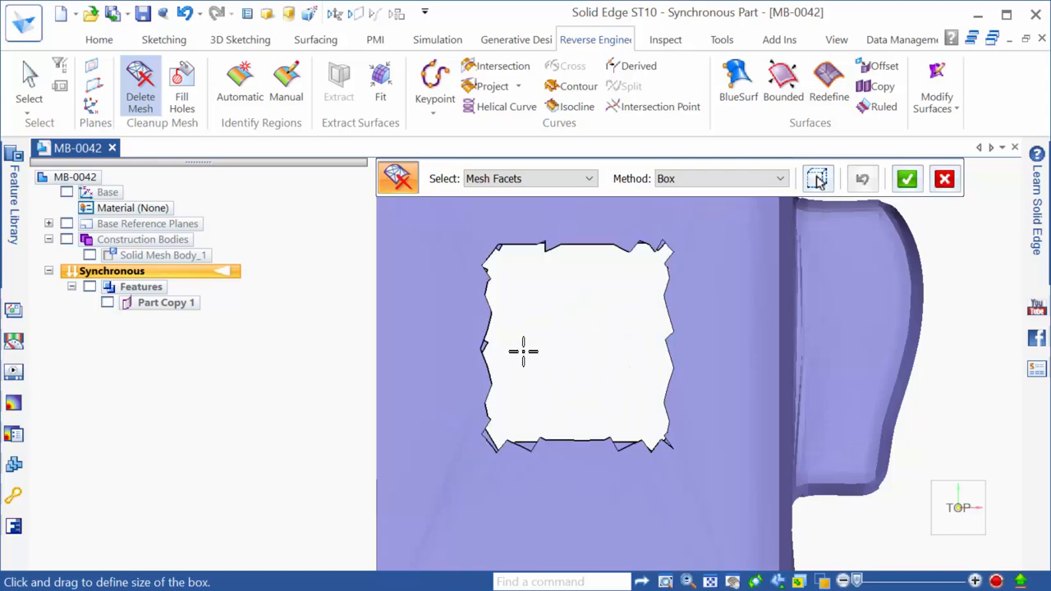
scroll(498, 491, "down", 3)
scroll(706, 301, "down", 1)
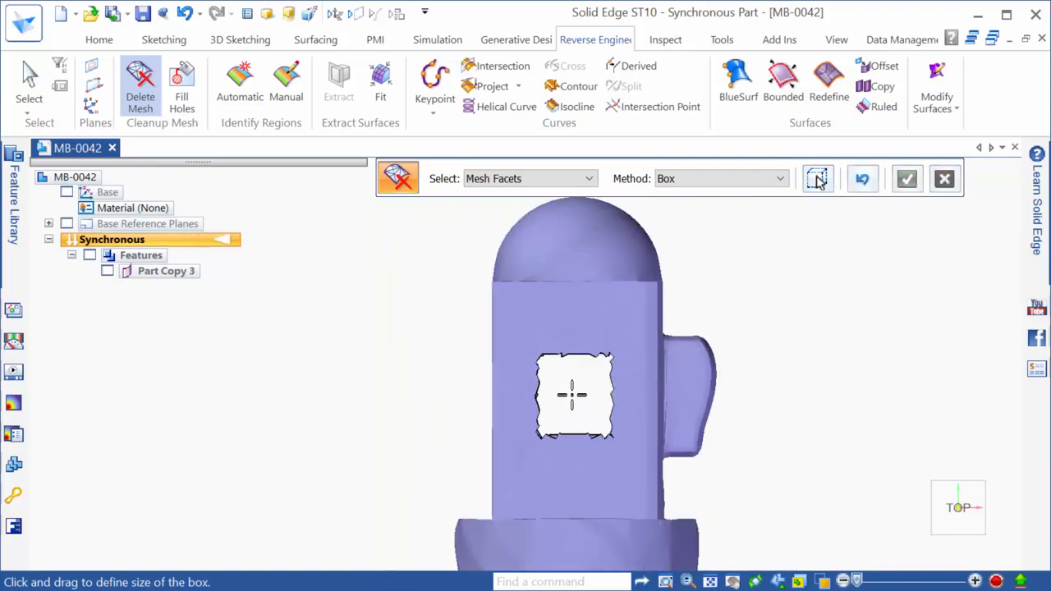
key("Escape")
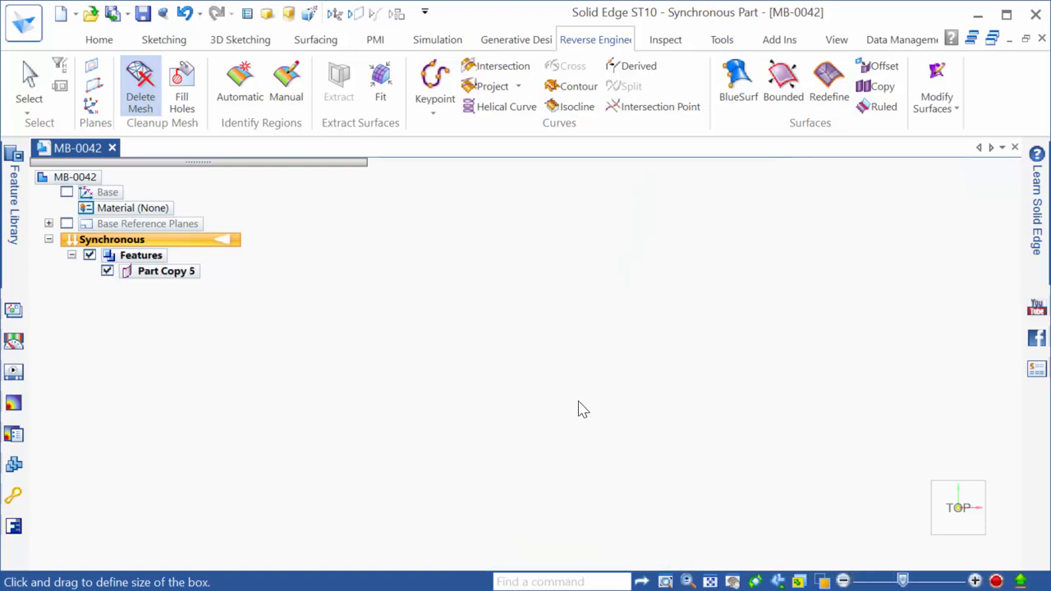
scroll(623, 402, "down", 1)
middle_click_drag(623, 402, 550, 445)
scroll(679, 523, "up", 2)
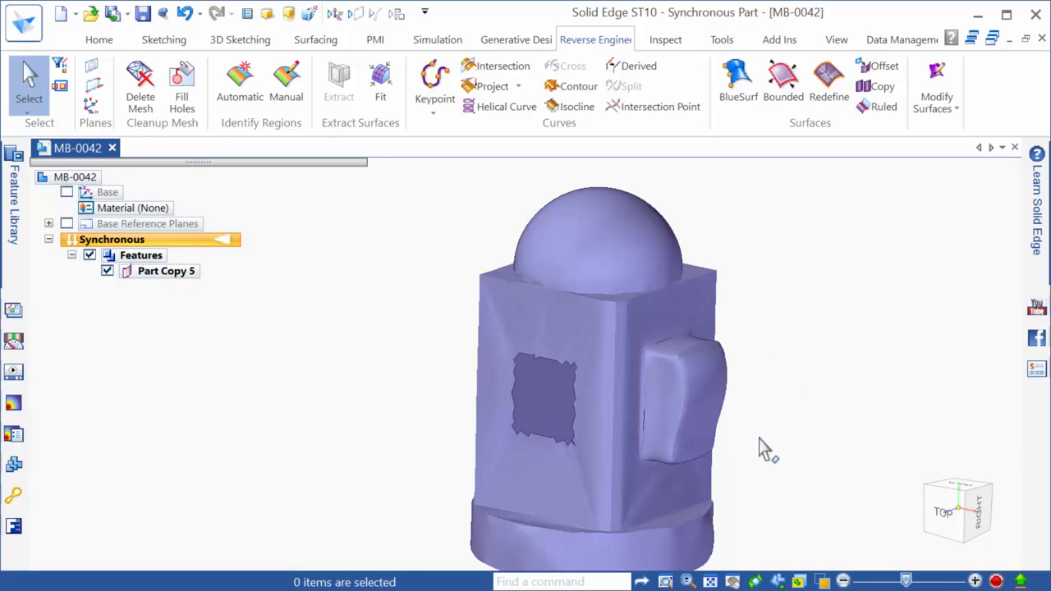
middle_click_drag(546, 417, 600, 394)
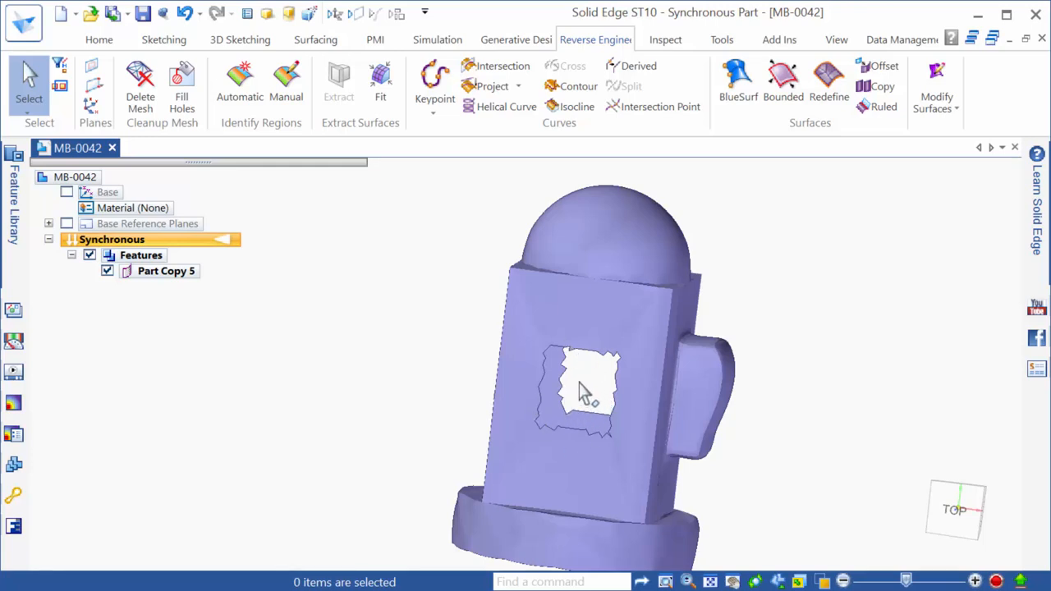
mouse_move(591, 394)
middle_mouse_down()
mouse_move(540, 386)
mouse_move(512, 397)
middle_mouse_up()
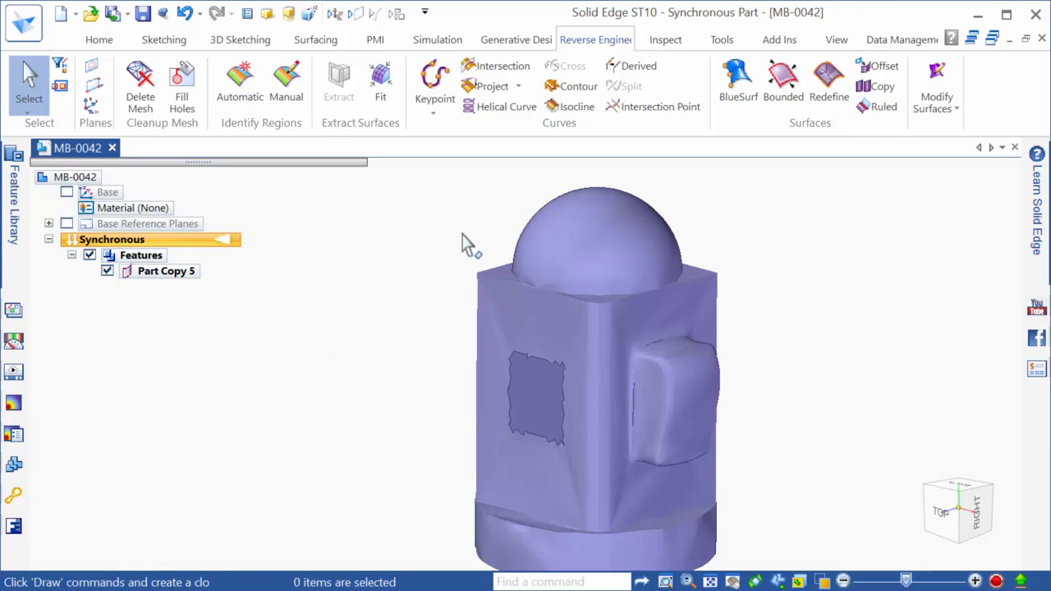
scroll(464, 238, "down", 1)
Start Fill Holes and select Hole 1 and Hole 2 from the hole list
left_click(182, 82)
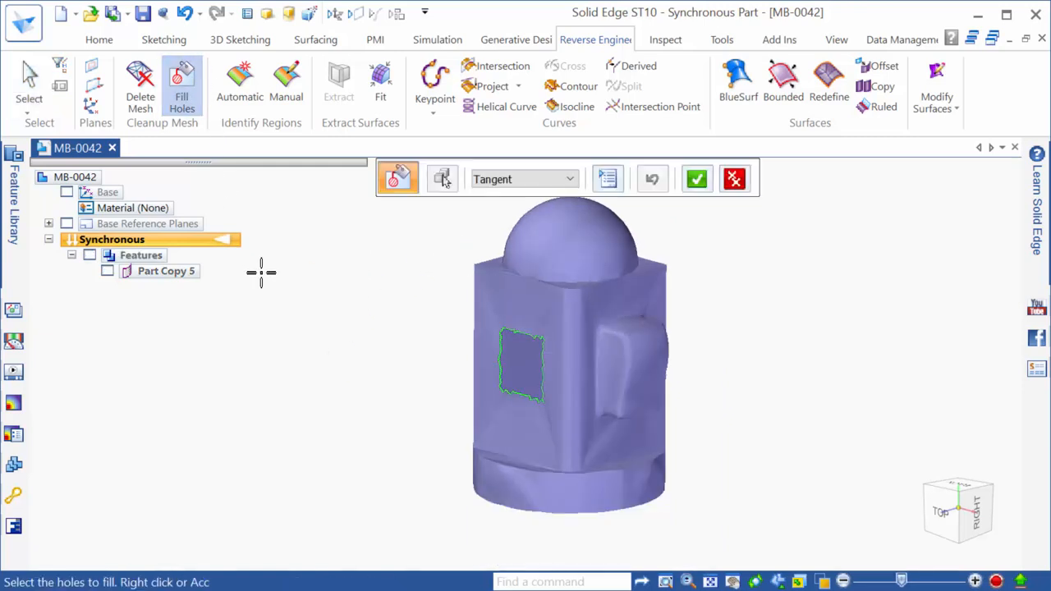
middle_click_drag(611, 389, 403, 399)
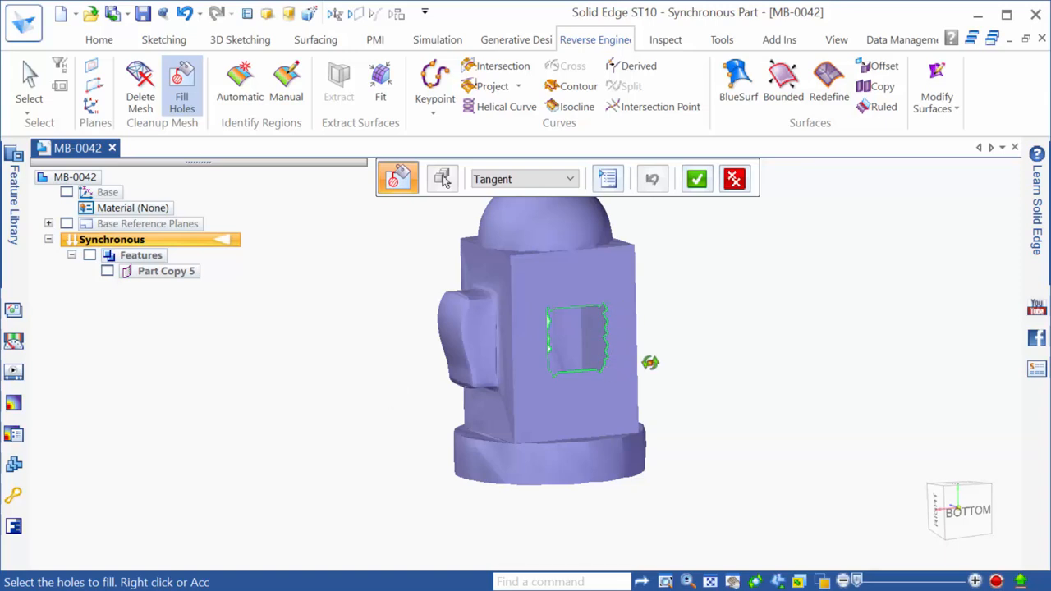
middle_click_drag(652, 358, 676, 216)
left_click(607, 180)
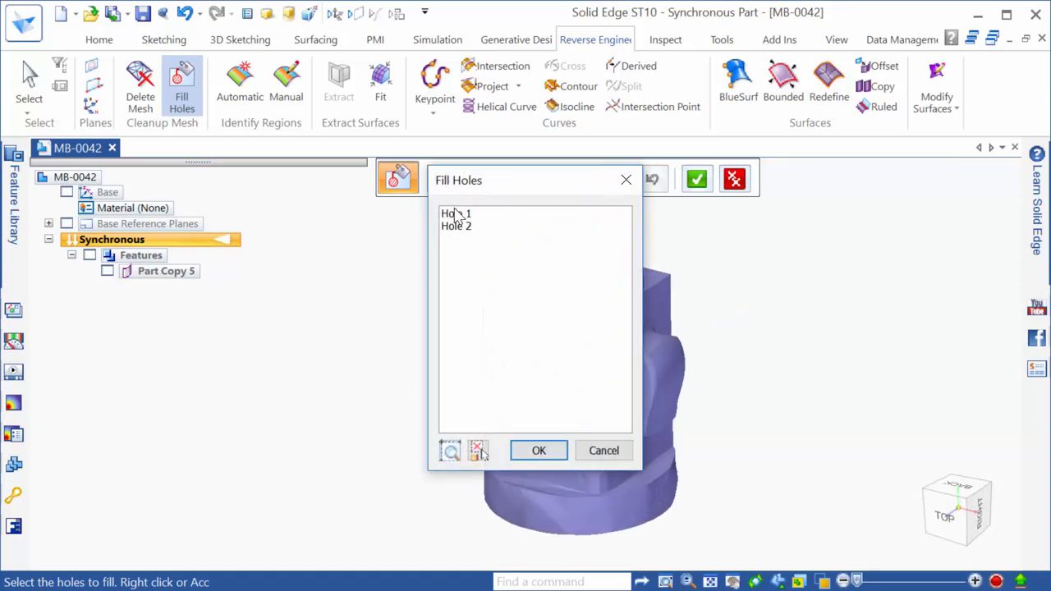
left_click_drag(526, 188, 846, 166)
left_click(780, 192)
left_click(784, 206)
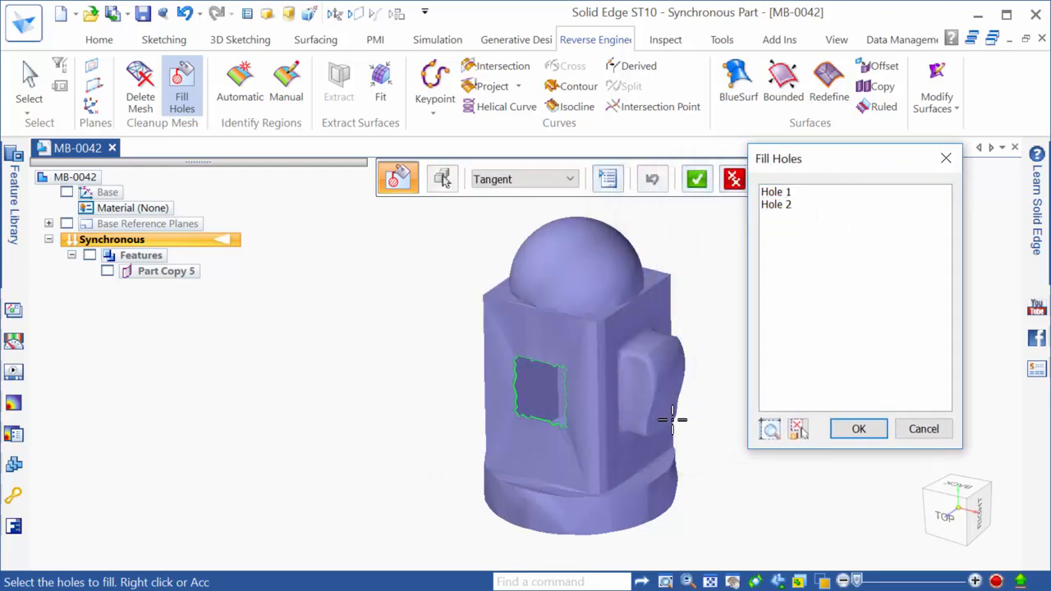
left_click(859, 429)
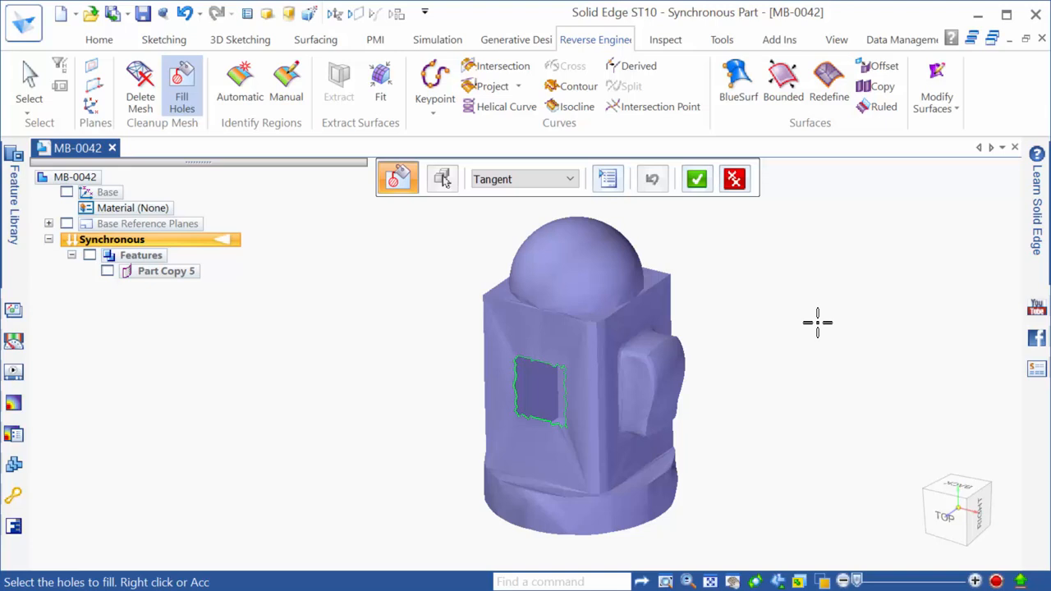
Fill the selected holes with a Refined patch shape
left_click(538, 179)
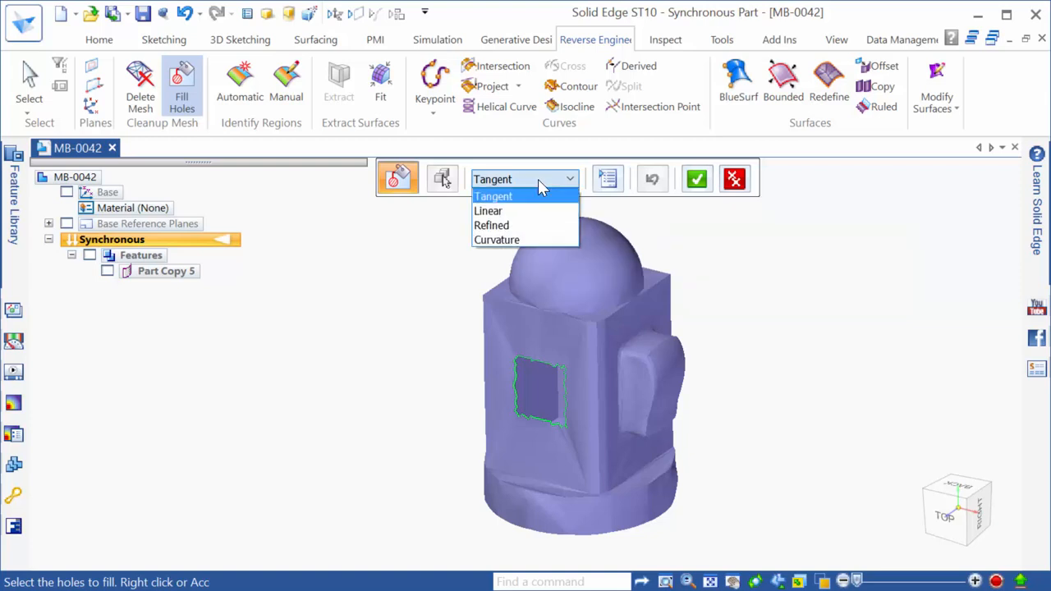
left_click(524, 225)
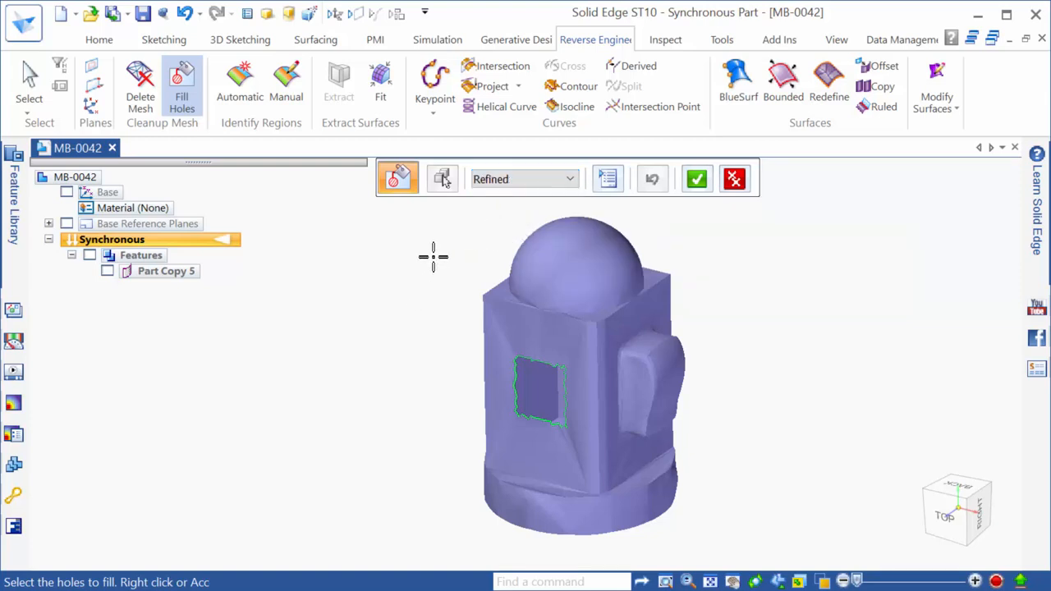
left_click(548, 180)
left_click(517, 225)
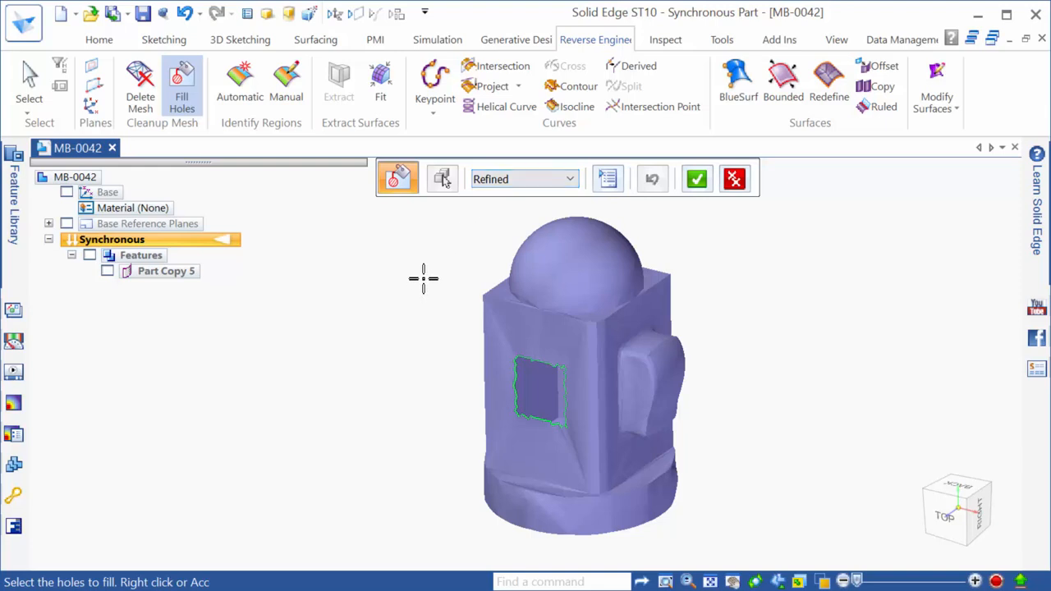
right_click(450, 268)
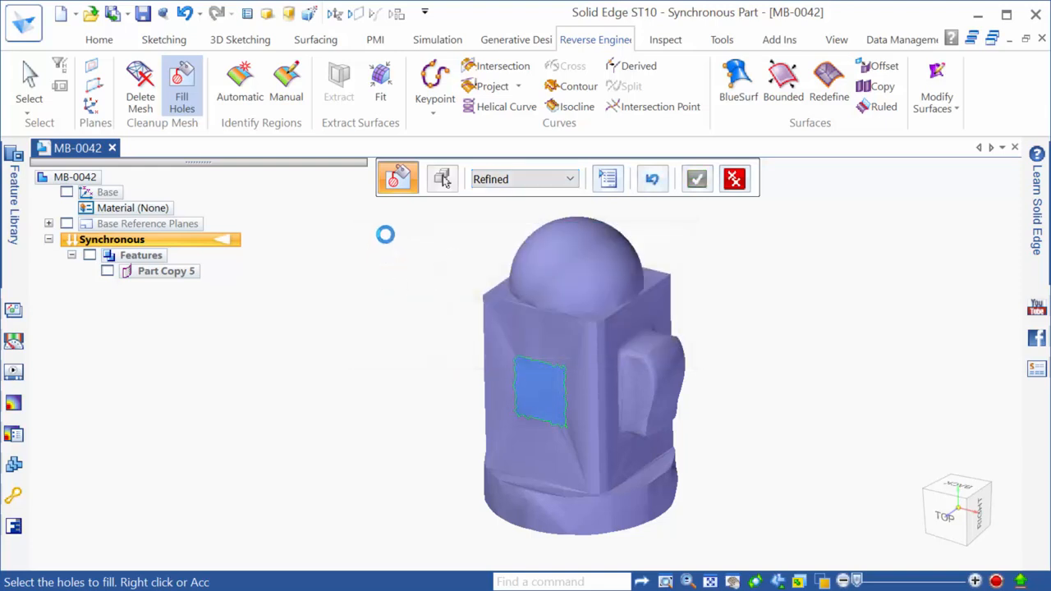
key("Escape")
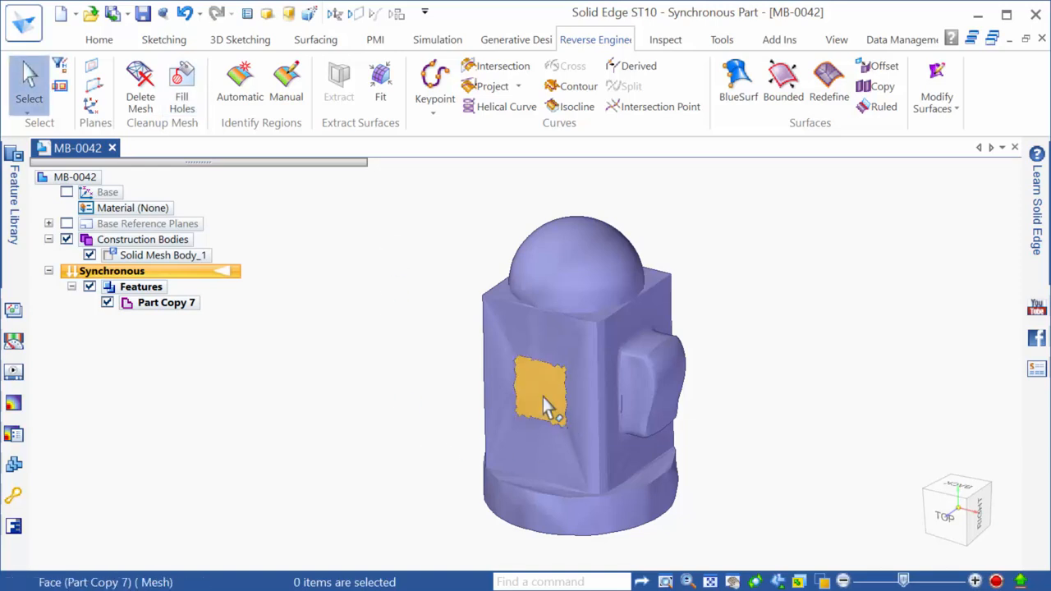
Orbit to view the filled patch, then advance the slide show to slide 10, Identify Regions
middle_click_drag(543, 397, 522, 392)
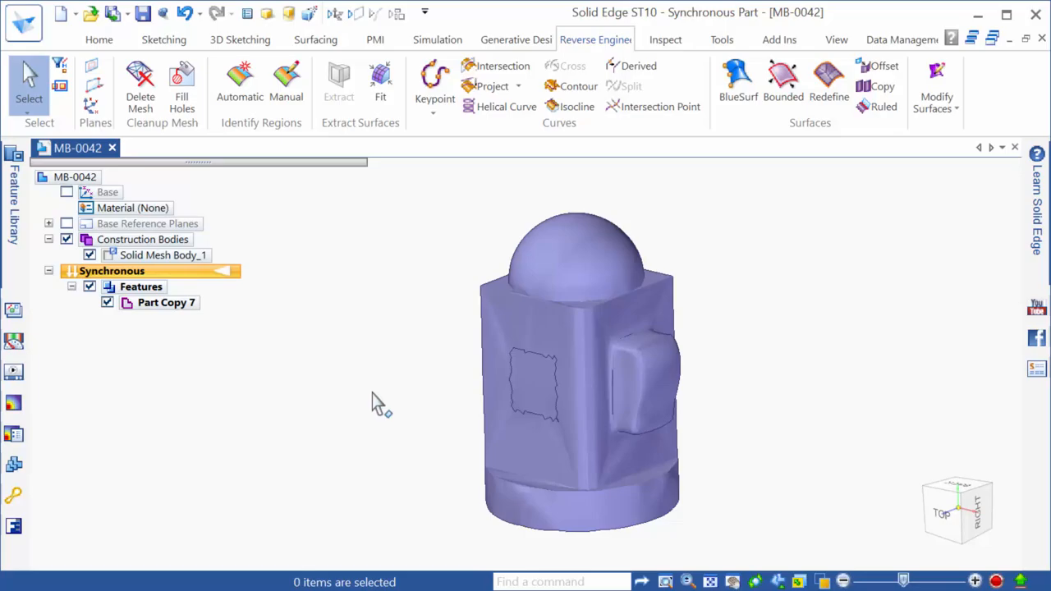
key("alt+Tab")
key("Right")
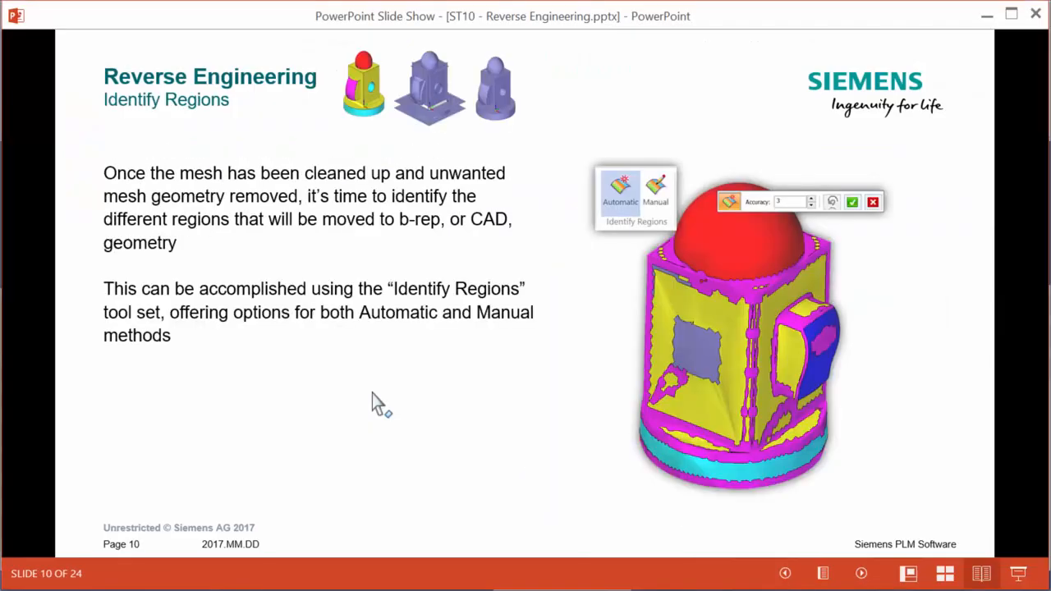
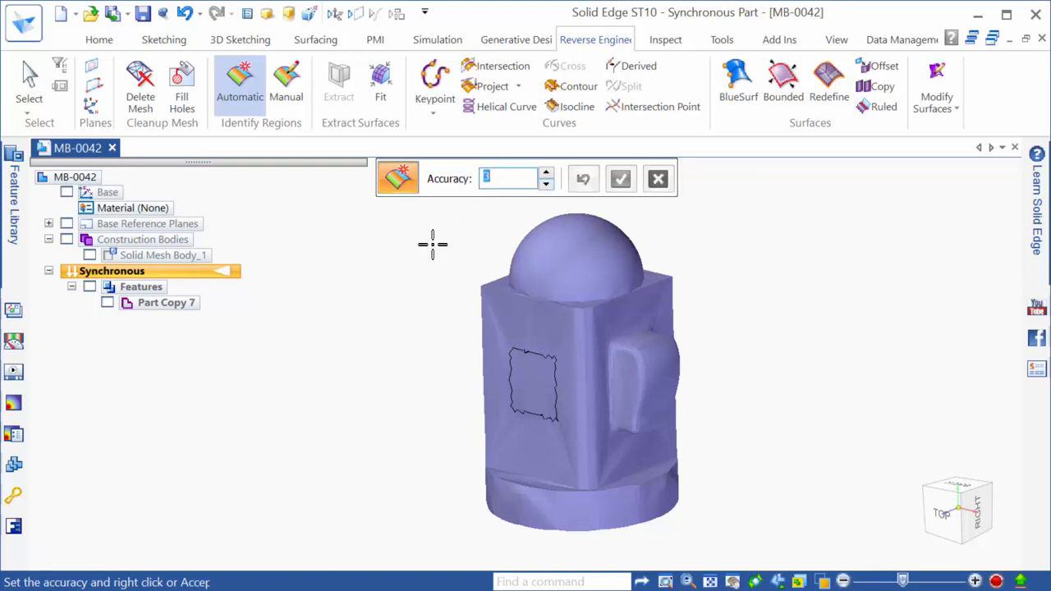
Compute regions at accuracy 3 and orbit to inspect the red, yellow, cyan and magenta regions
right_click(601, 296)
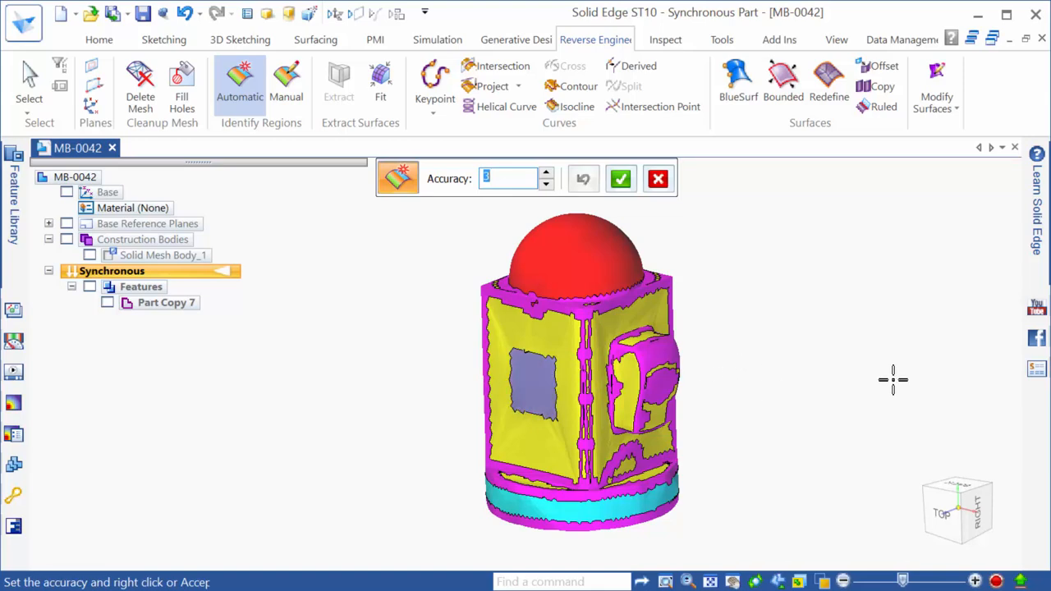
middle_click_drag(685, 460, 461, 478)
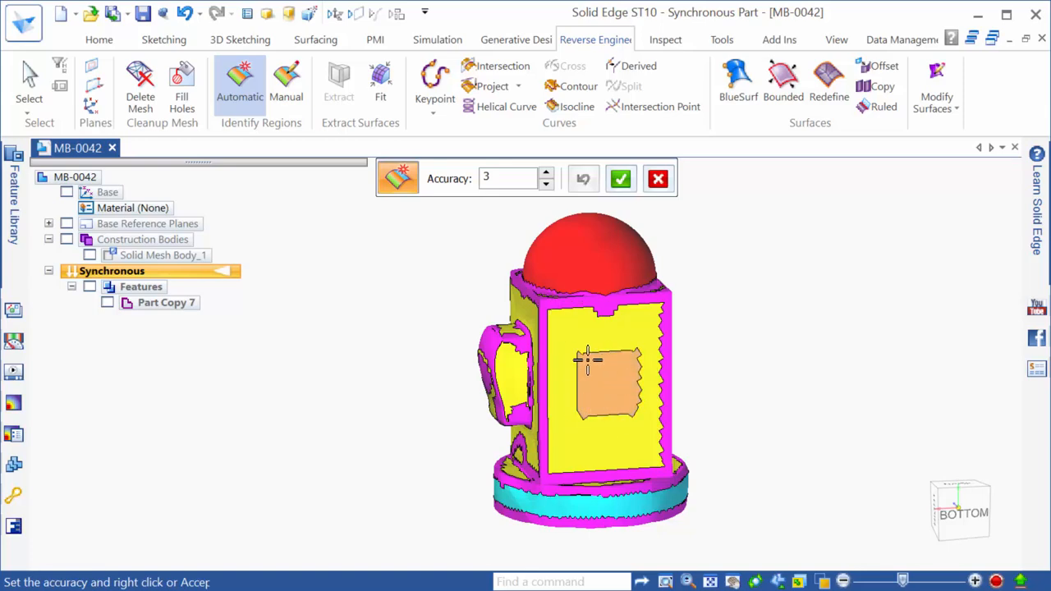
middle_click_drag(617, 408, 840, 424)
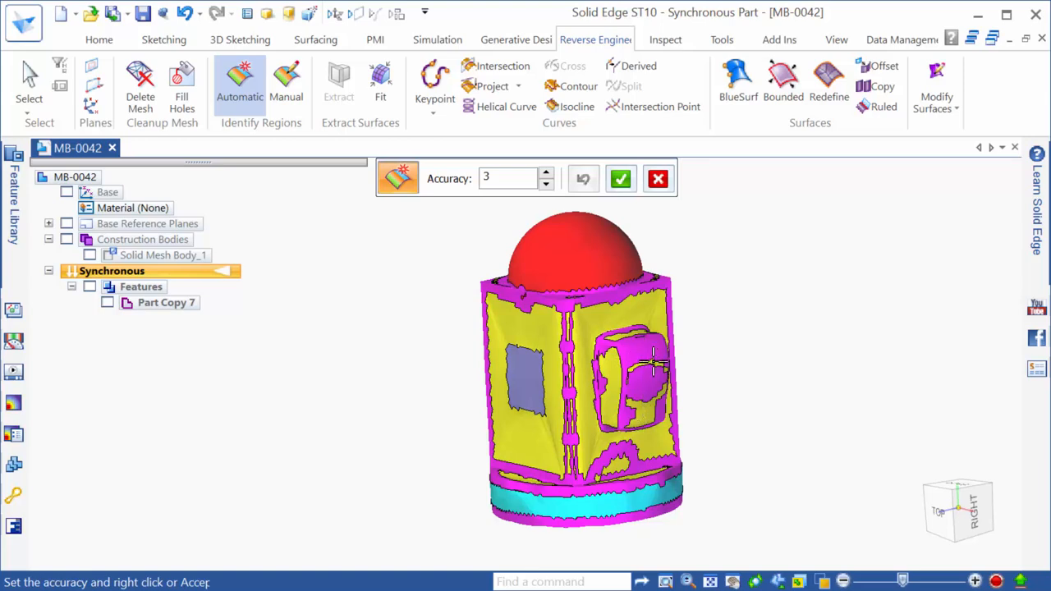
key("alt+Tab")
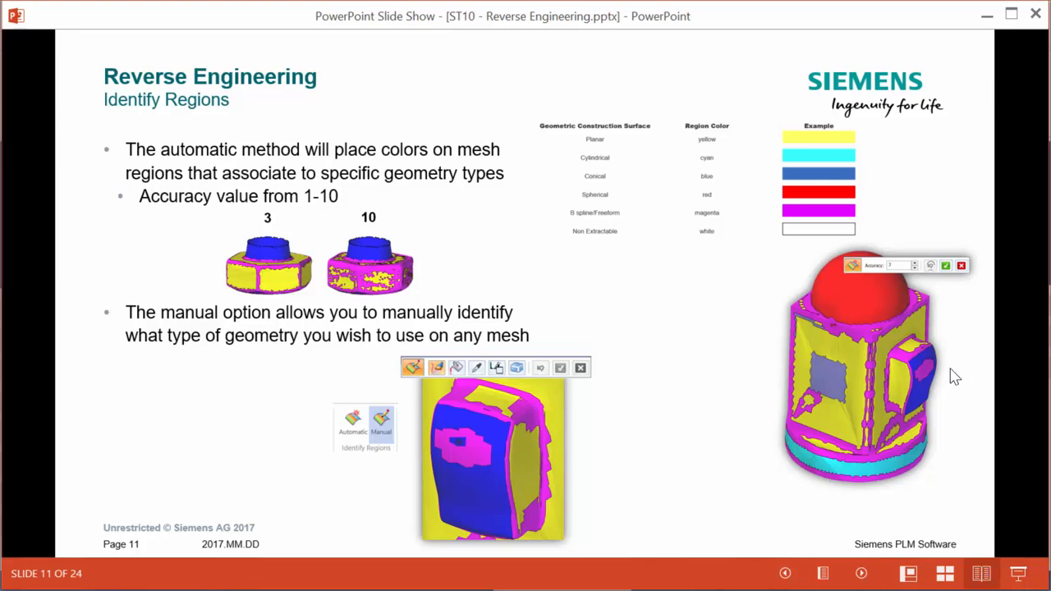
Review the Identify Regions slide, then return to the Solid Edge model
key("alt+Tab")
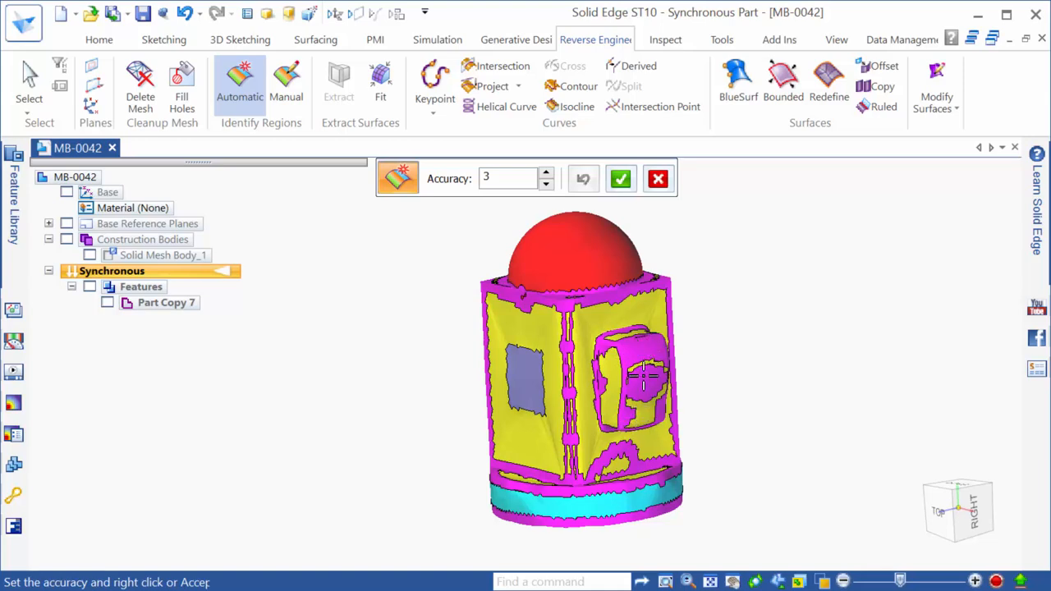
Rerun automatic region identification at accuracy 3 and accept the regions as Part Copy 9
middle_click_drag(611, 410, 627, 419)
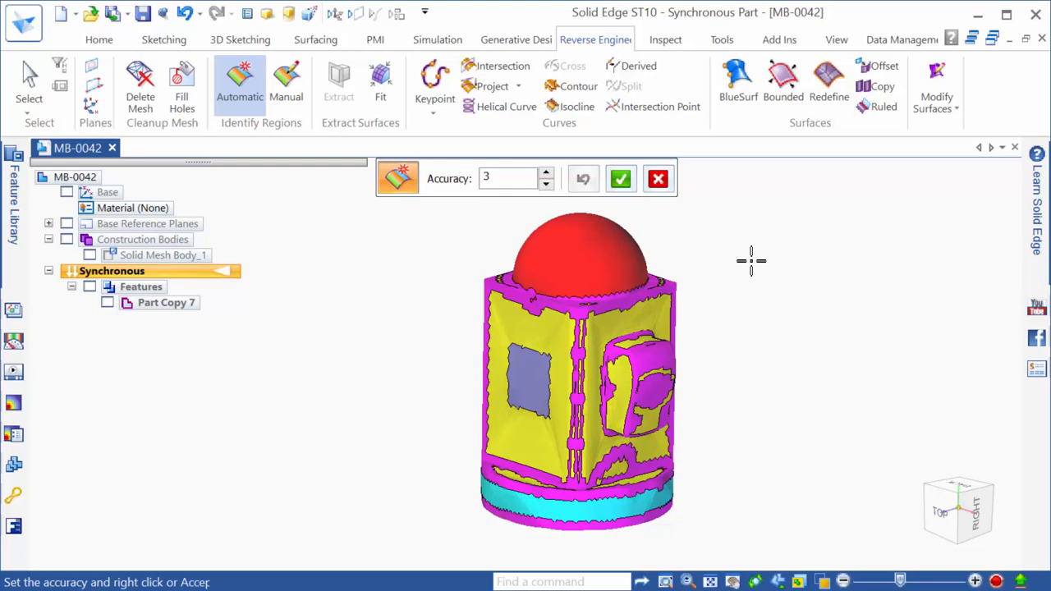
left_click(658, 179)
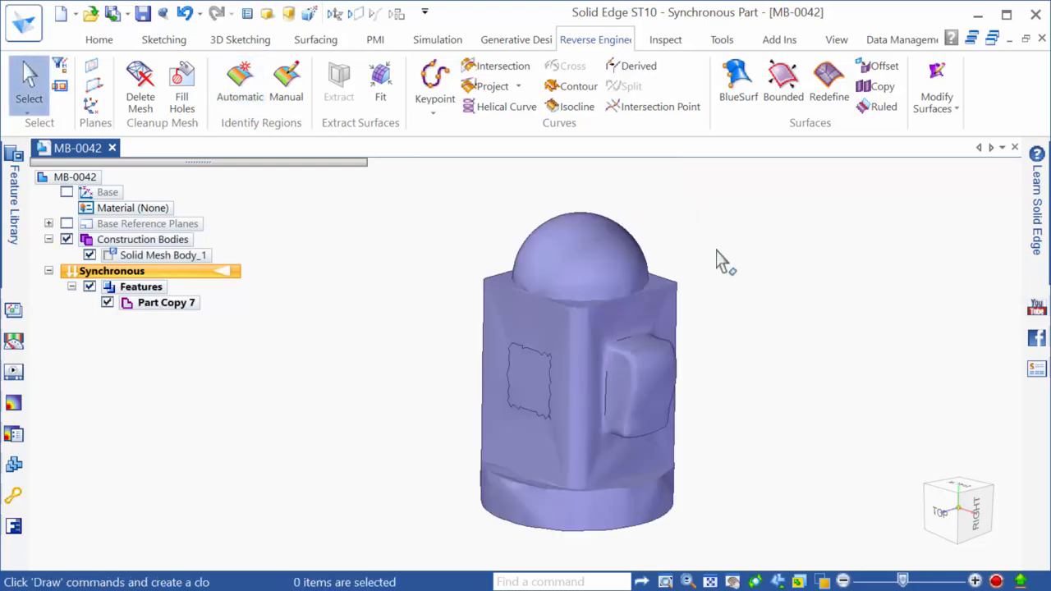
left_click(227, 95)
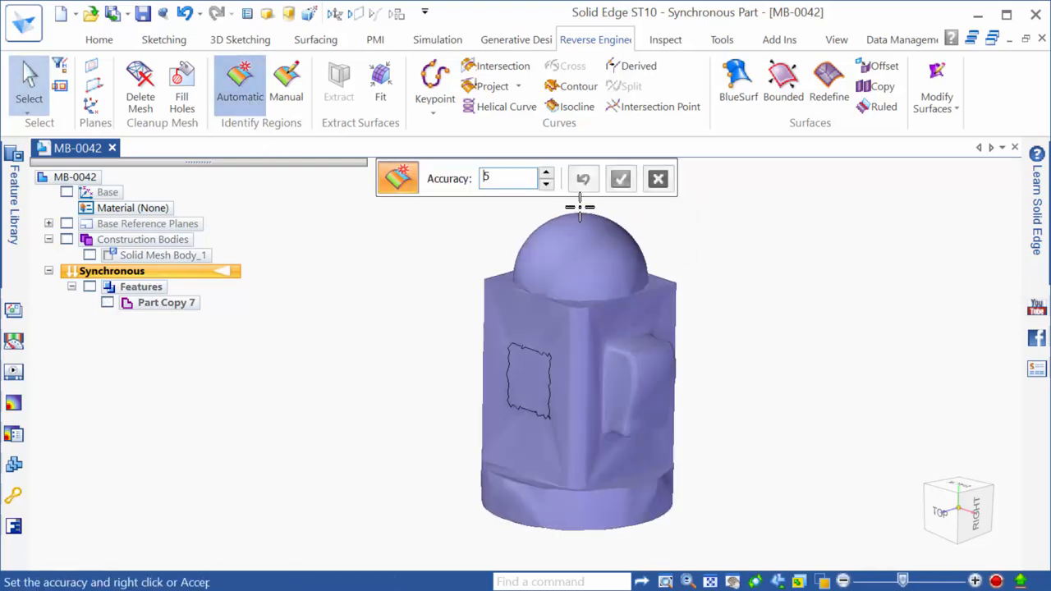
right_click(575, 244)
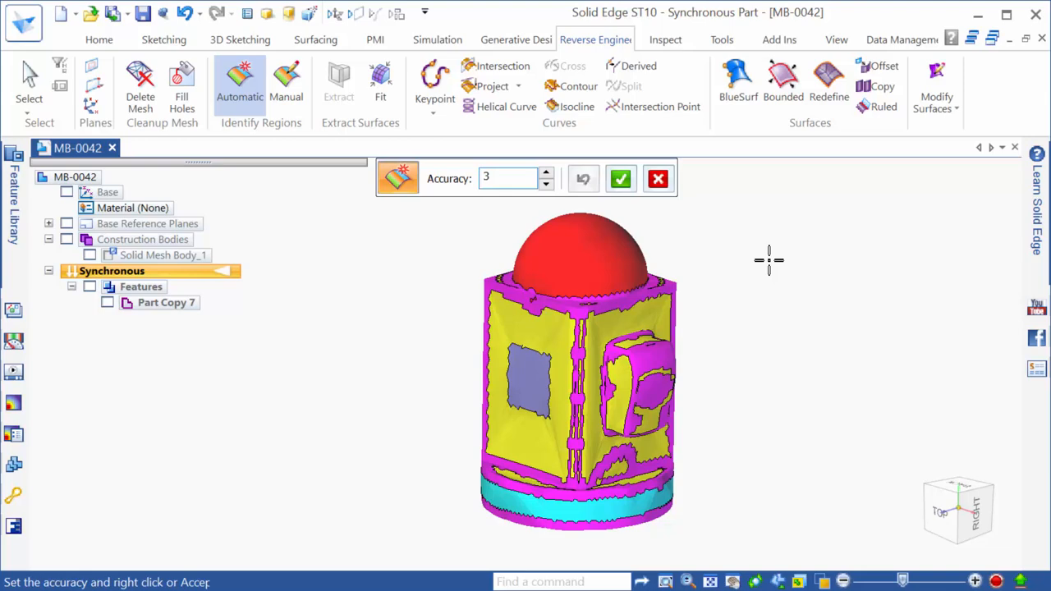
right_click(768, 260)
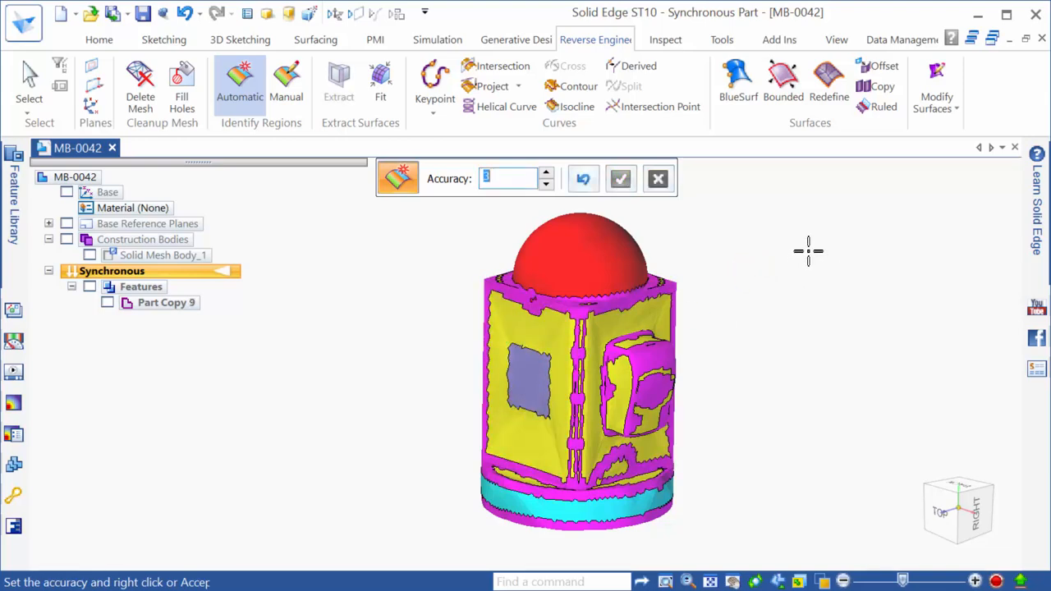
key("Escape")
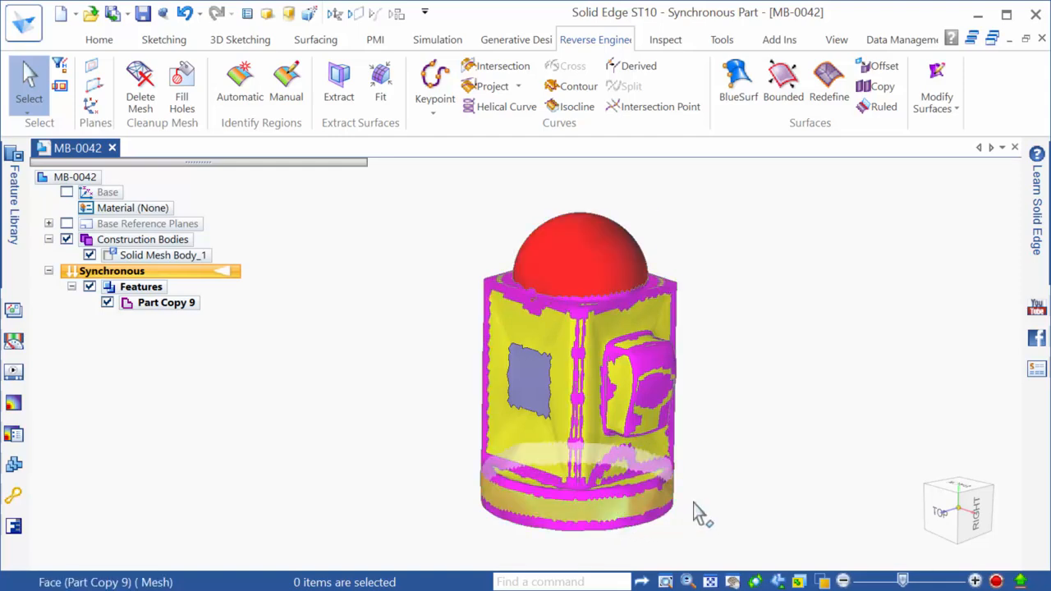
Show the side bump straight on from the Right view and zoom in close
key("ctrl+r")
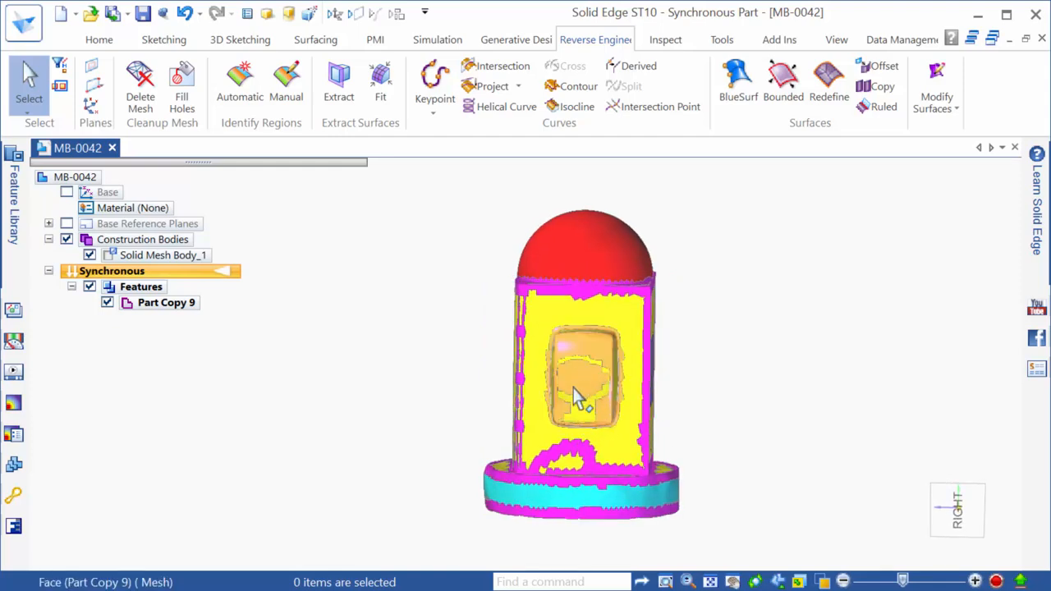
middle_click_drag(567, 381, 536, 364)
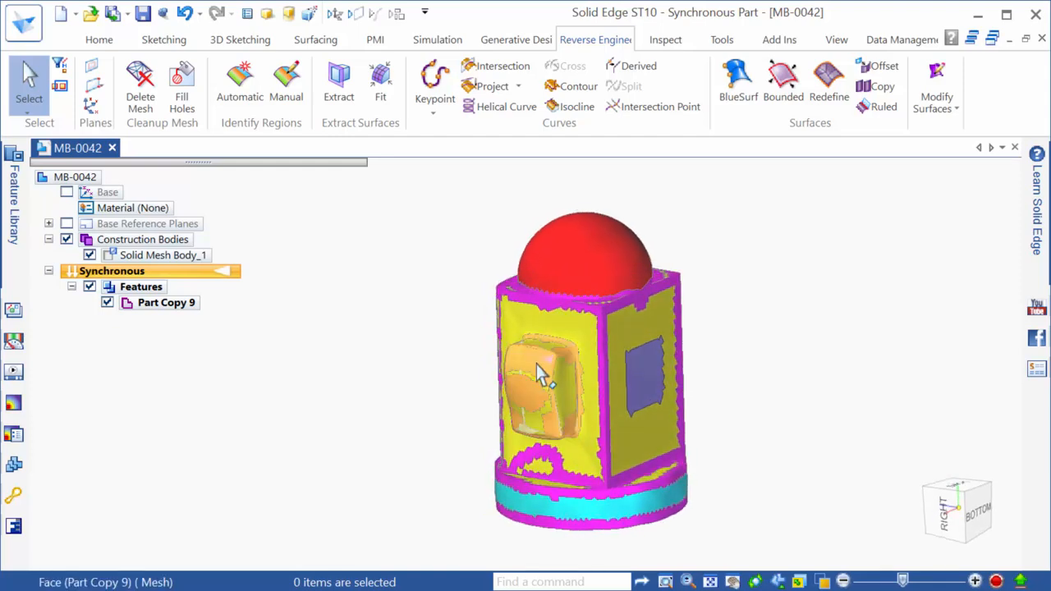
scroll(538, 362, "up", 3)
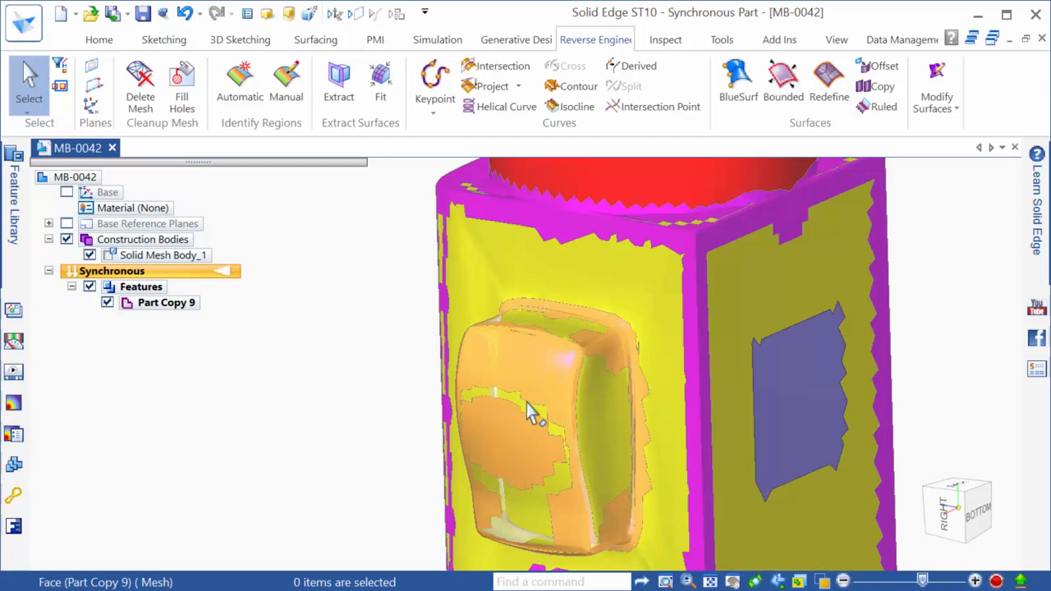
scroll(527, 402, "down", 5)
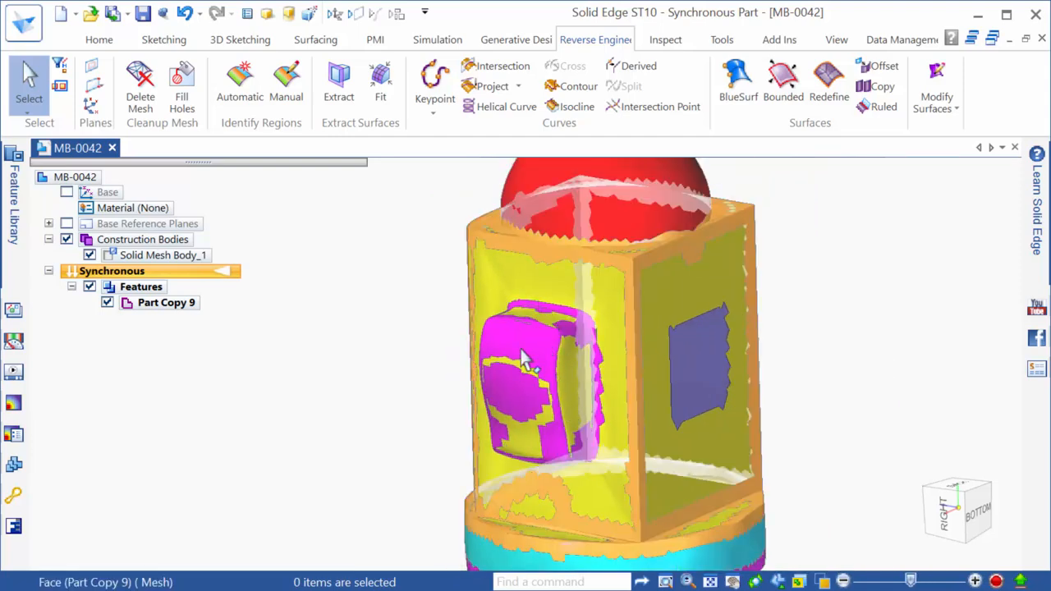
left_click(946, 513)
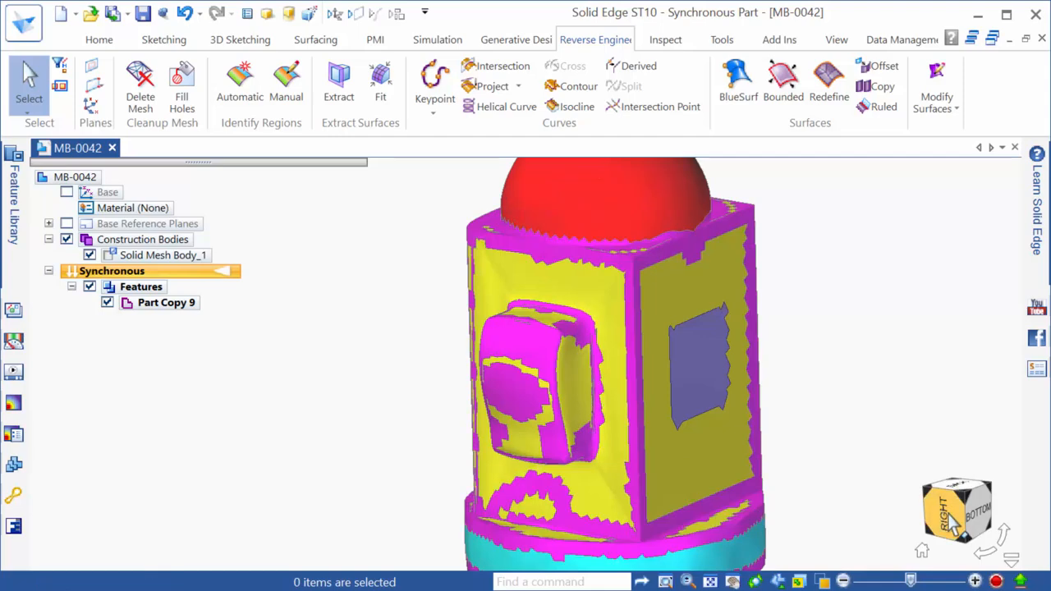
scroll(394, 435, "up", 4)
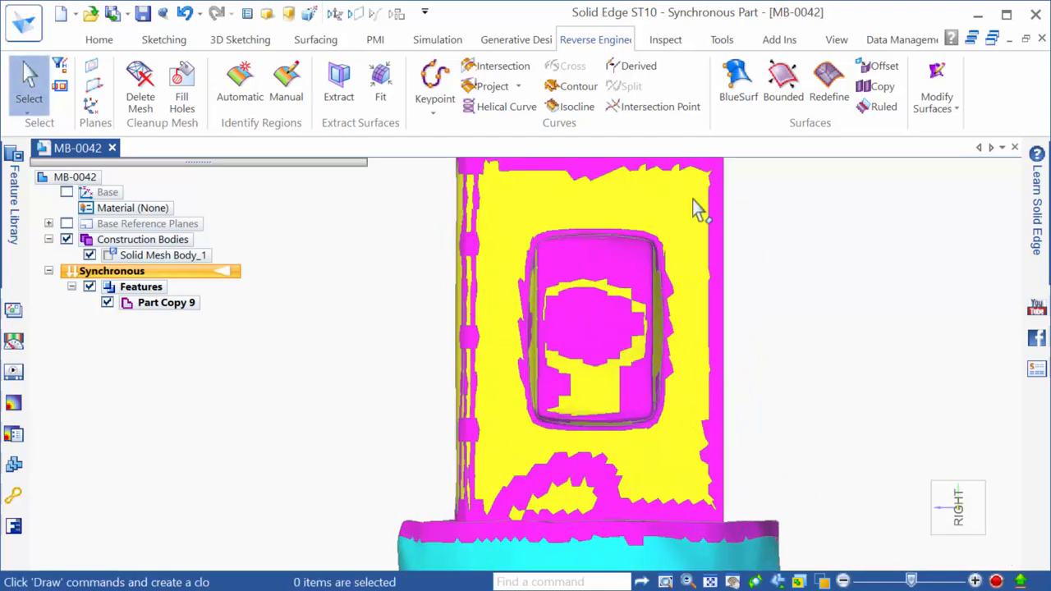
scroll(622, 218, "up", 2)
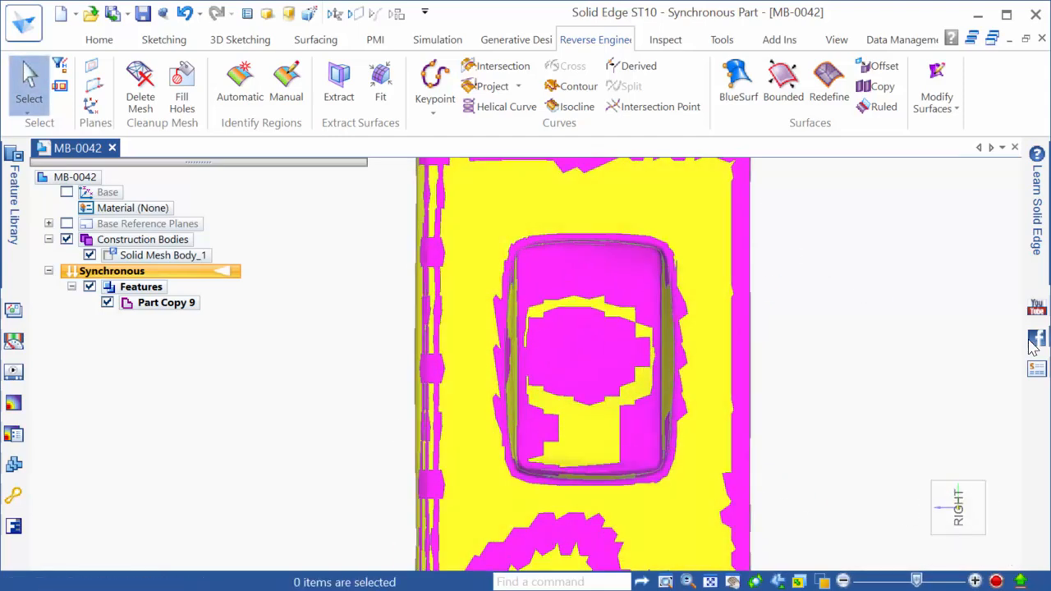
Start manual region identification and fill the bump face's region with grey-teal
left_click(286, 79)
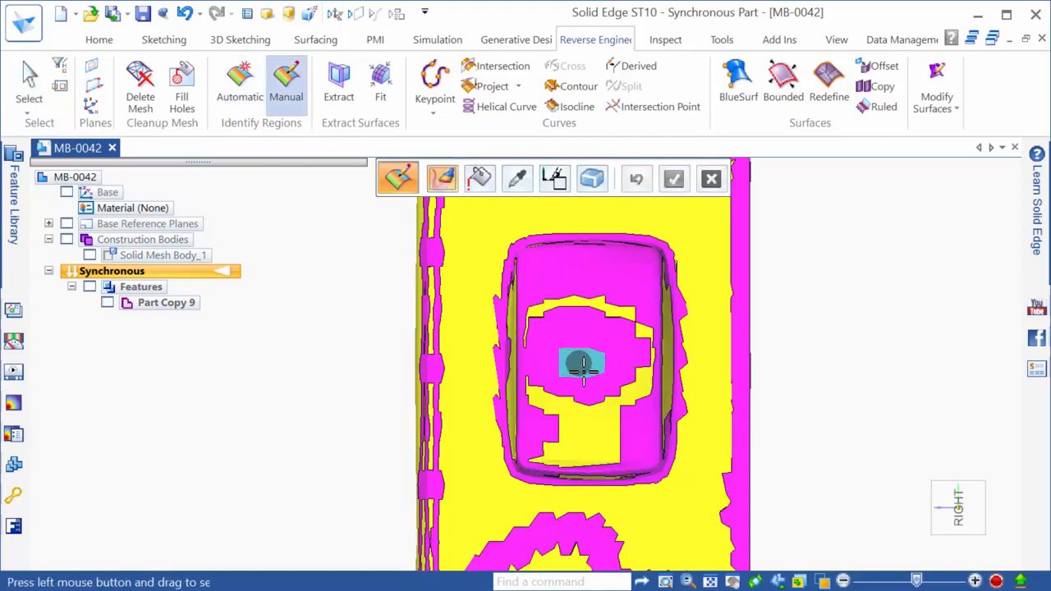
left_click(554, 179)
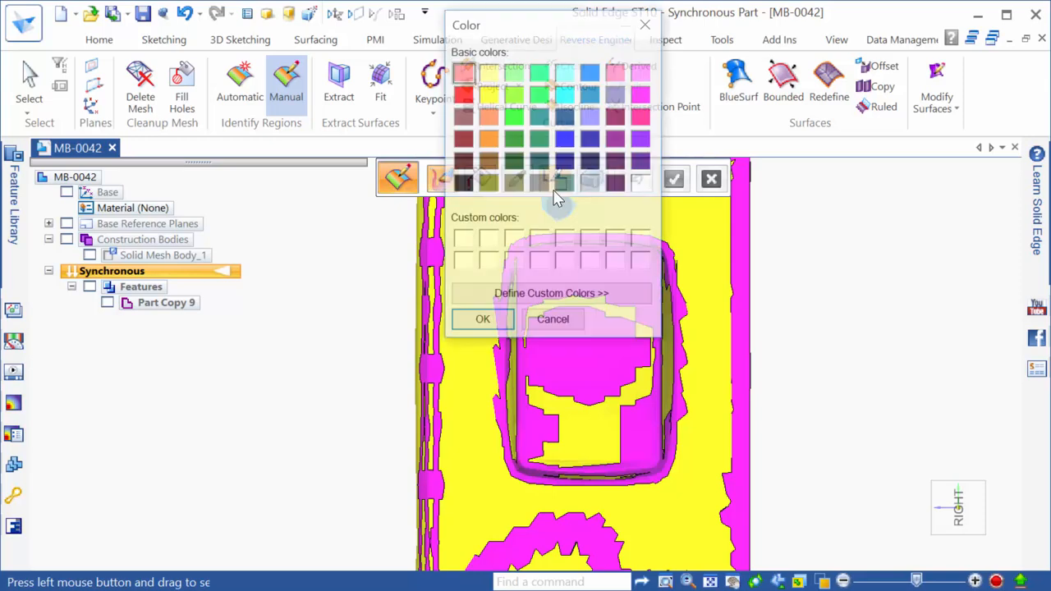
left_click(563, 184)
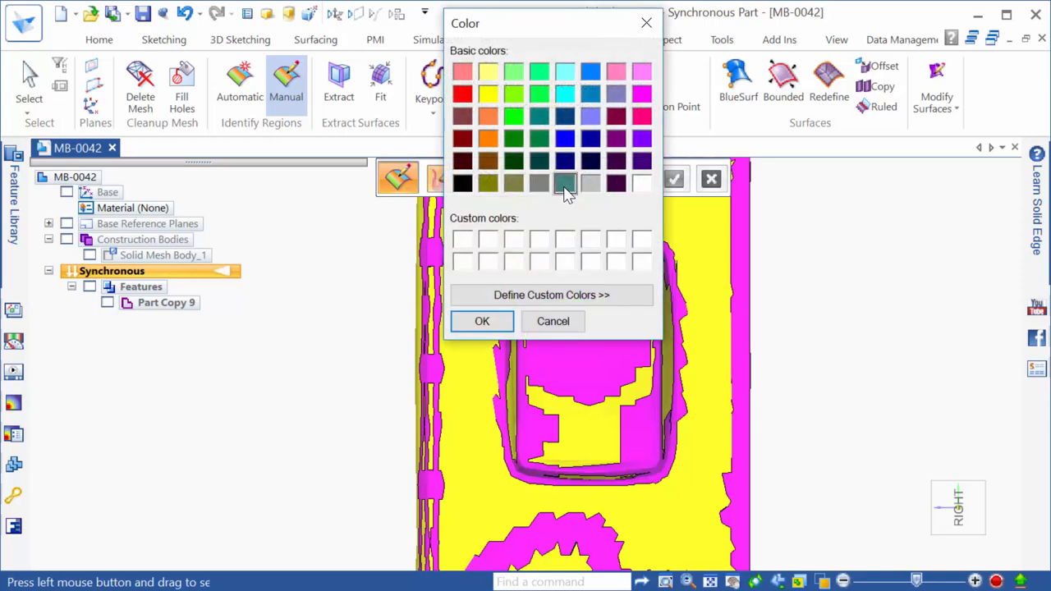
left_click(507, 319)
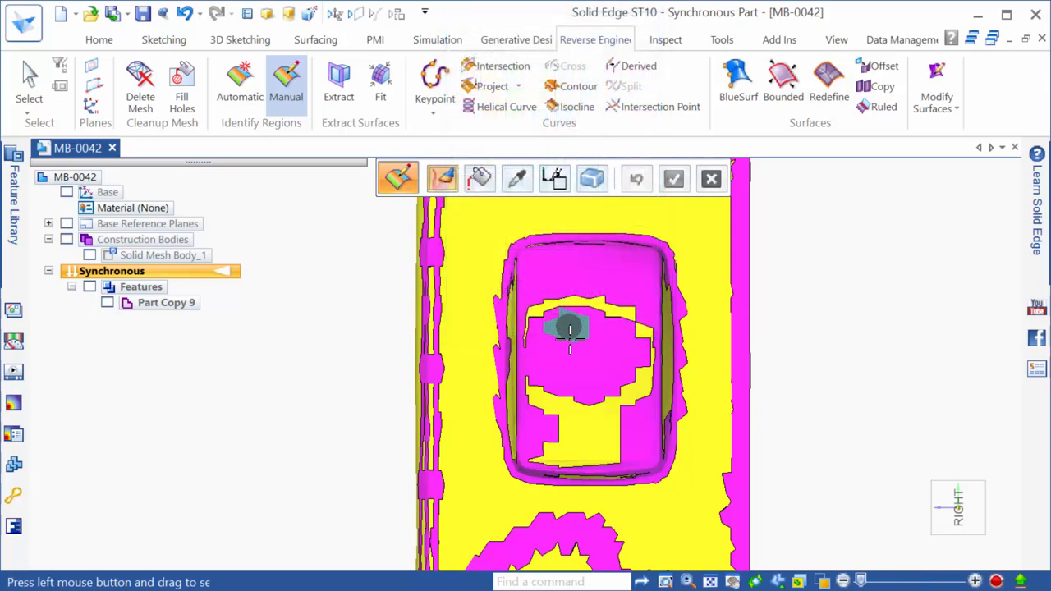
left_click(480, 181)
left_click(594, 423)
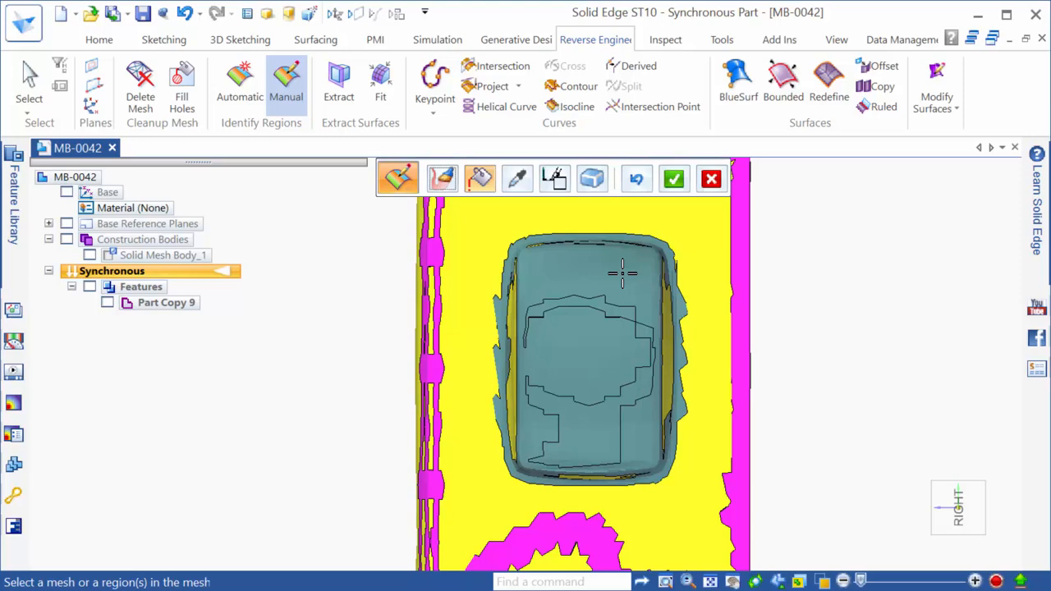
Brush grey-teal along the bump face's upper edge and accept as Part Copy 11
left_click(441, 178)
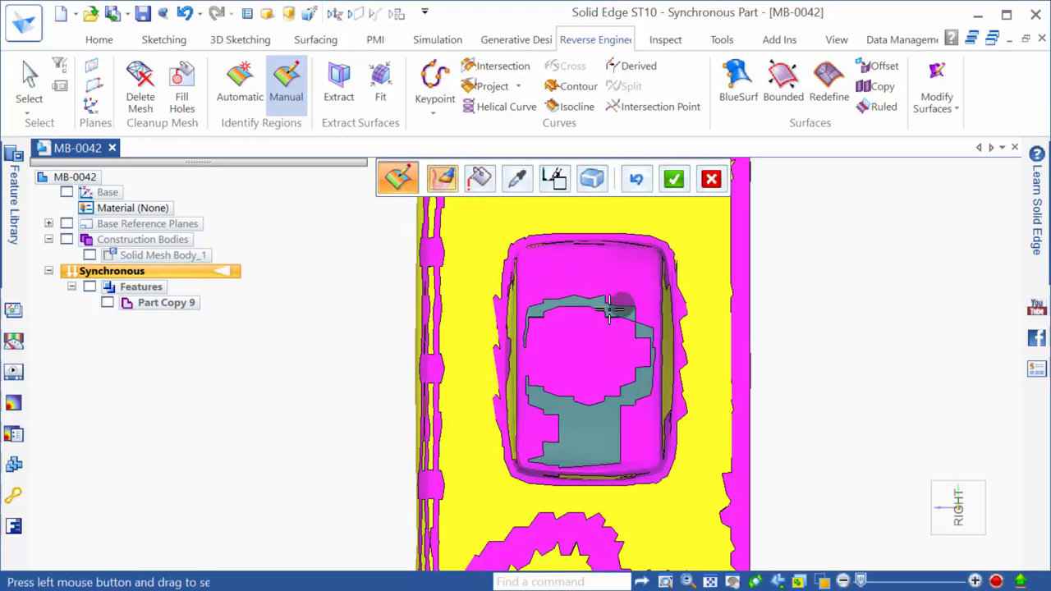
scroll(609, 309, "up", 2)
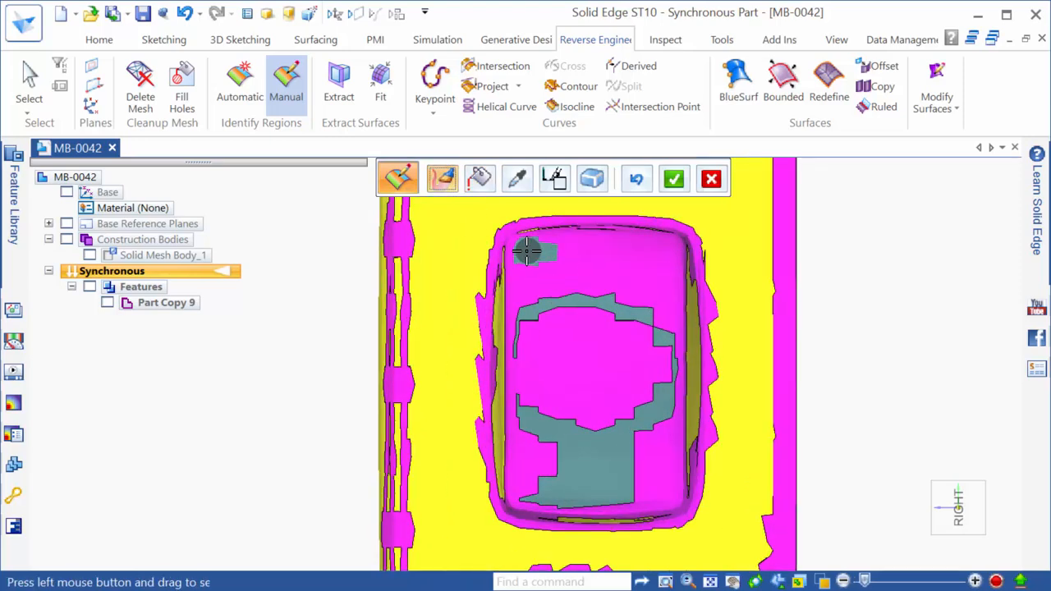
mouse_move(526, 251)
left_mouse_down()
mouse_move(662, 255)
mouse_move(650, 485)
mouse_move(526, 486)
mouse_move(527, 265)
mouse_move(629, 276)
mouse_move(609, 297)
mouse_move(537, 298)
mouse_move(579, 369)
mouse_move(548, 350)
left_mouse_up()
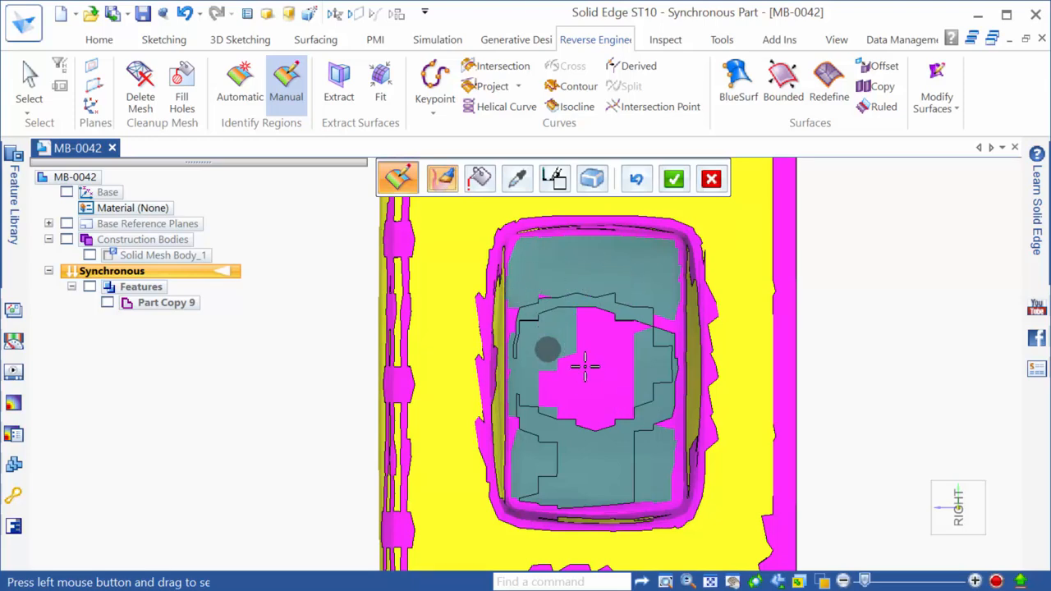
mouse_move(584, 366)
middle_mouse_down()
mouse_move(623, 375)
mouse_move(605, 371)
middle_mouse_up()
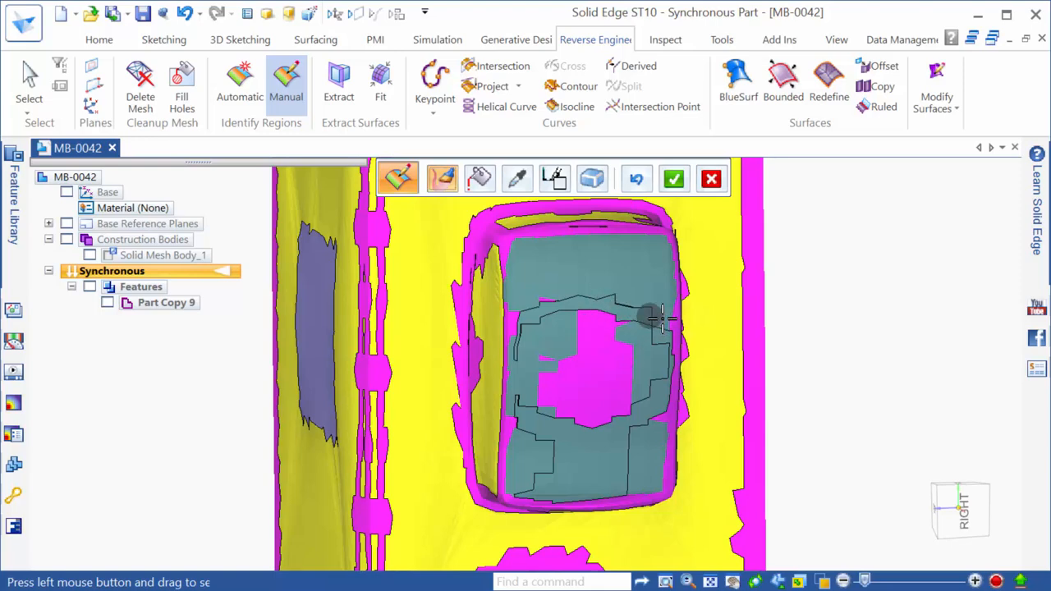
mouse_move(649, 332)
middle_mouse_down()
mouse_move(615, 322)
mouse_move(699, 326)
mouse_move(638, 323)
middle_mouse_up()
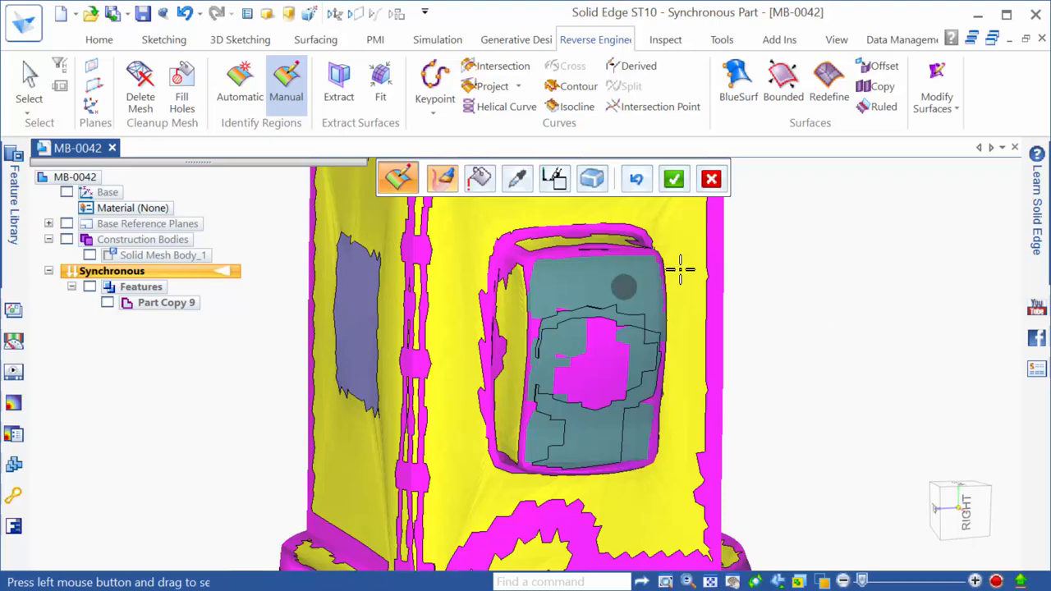
left_click(674, 179)
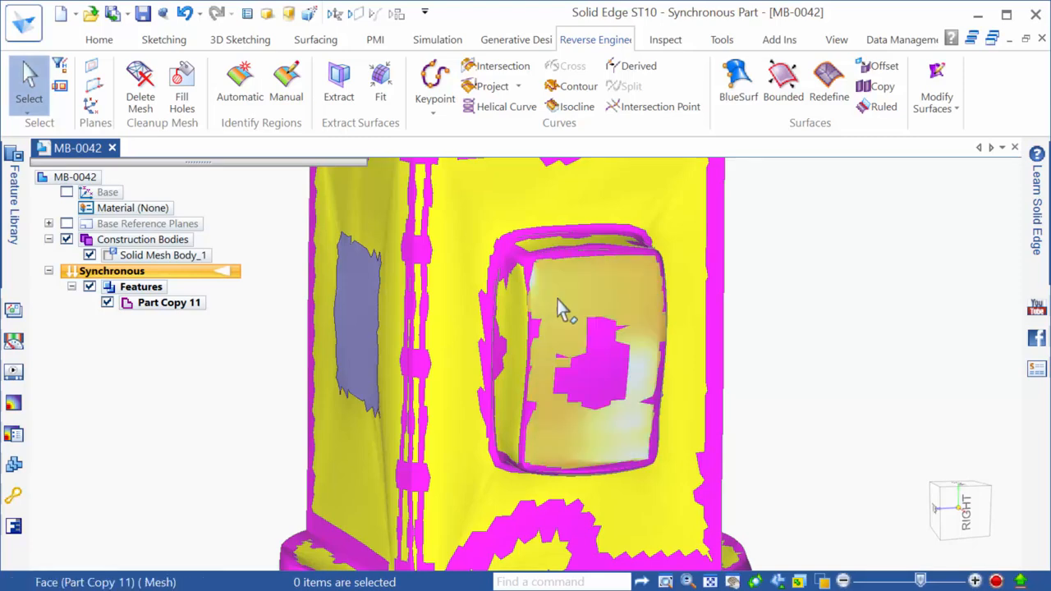
middle_click_drag(558, 302, 817, 436)
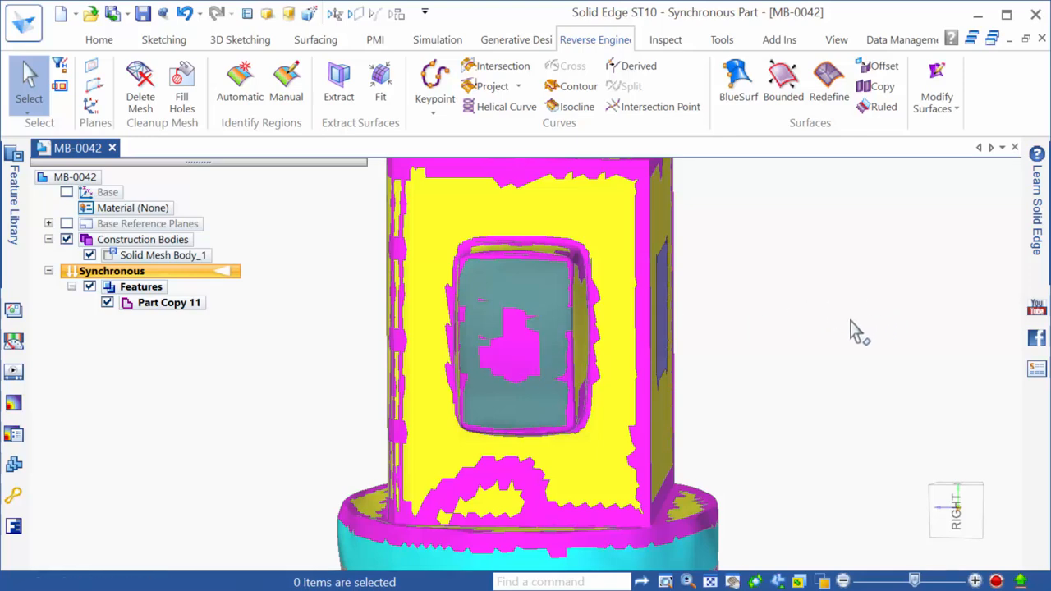
scroll(855, 332, "down", 2)
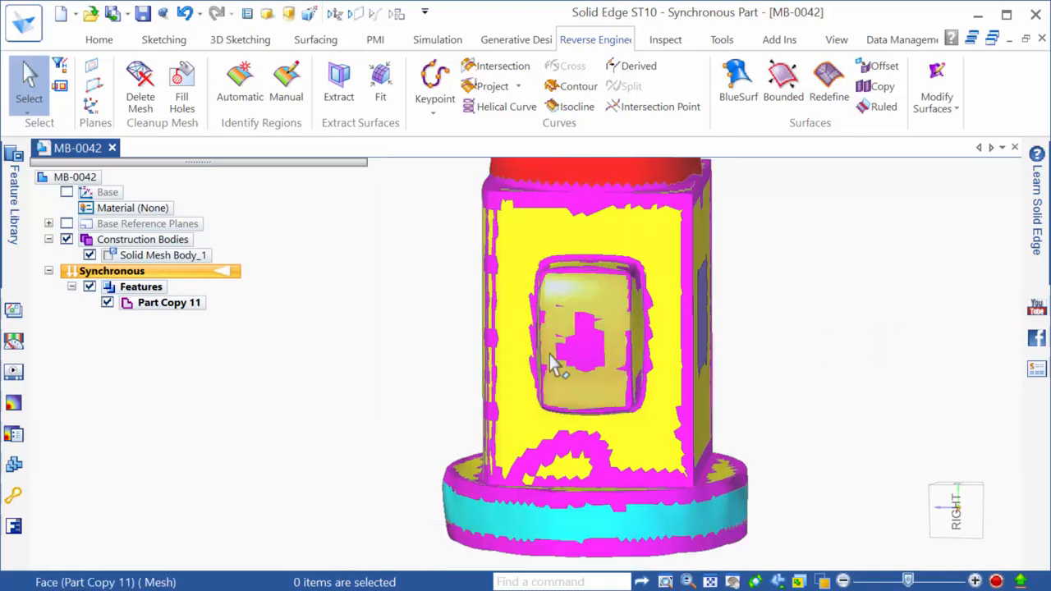
scroll(352, 458, "down", 1)
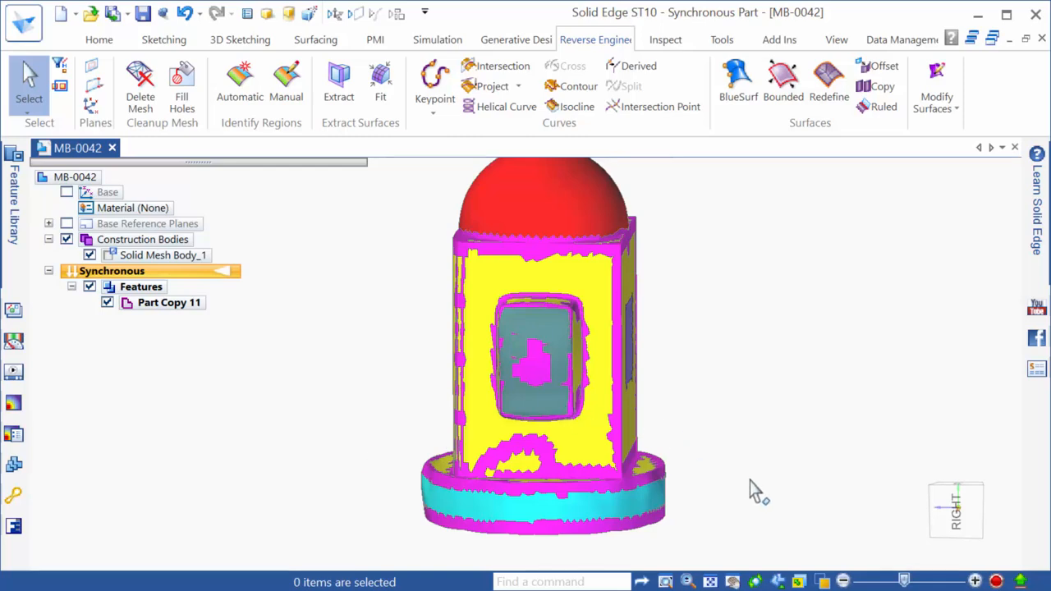
scroll(750, 486, "down", 1)
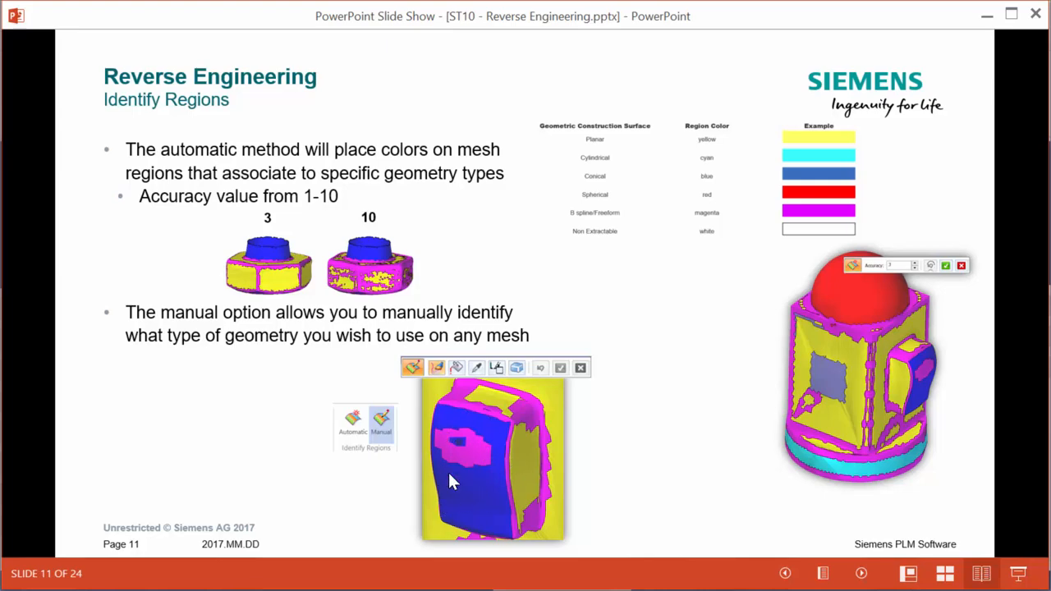
Advance the slide show to slide 13, Extract surfaces, and return to Solid Edge
left_click(472, 455)
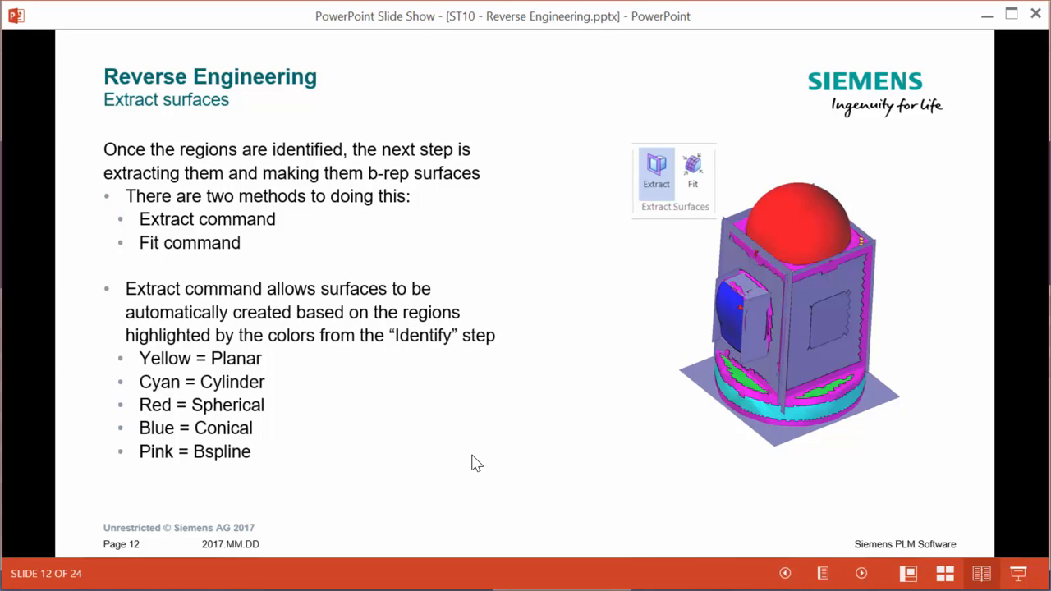
left_click(473, 462)
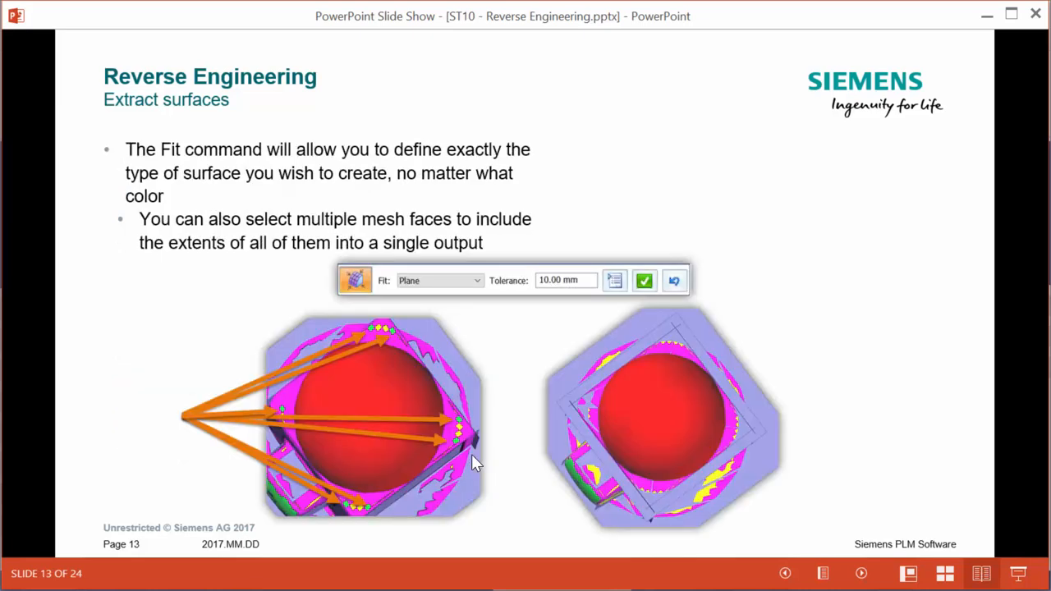
key("alt+Tab")
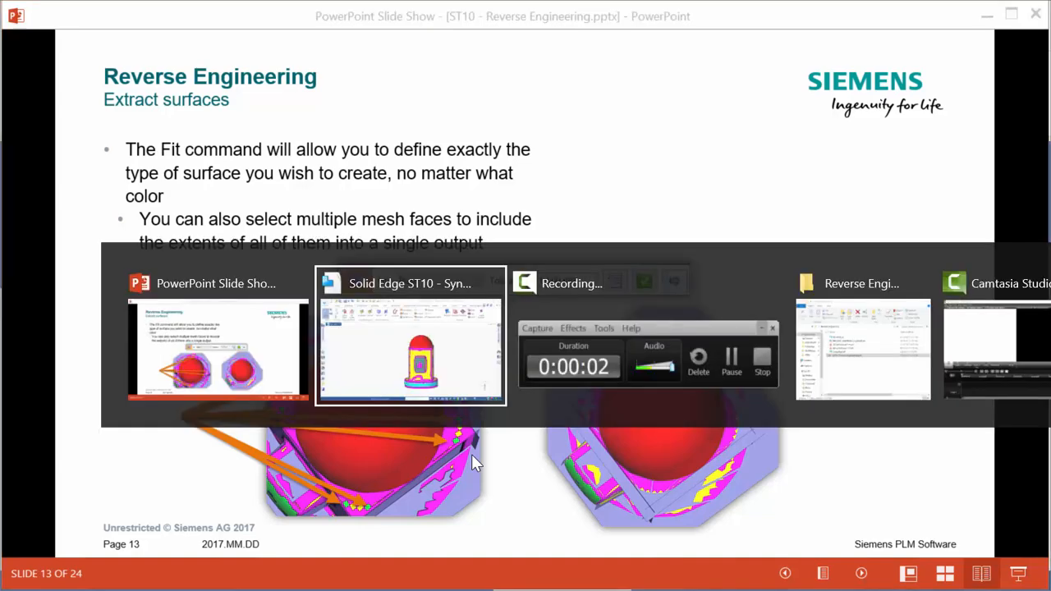
Start Extract and extract the left and right yellow planar faces
scroll(745, 523, "up", 1)
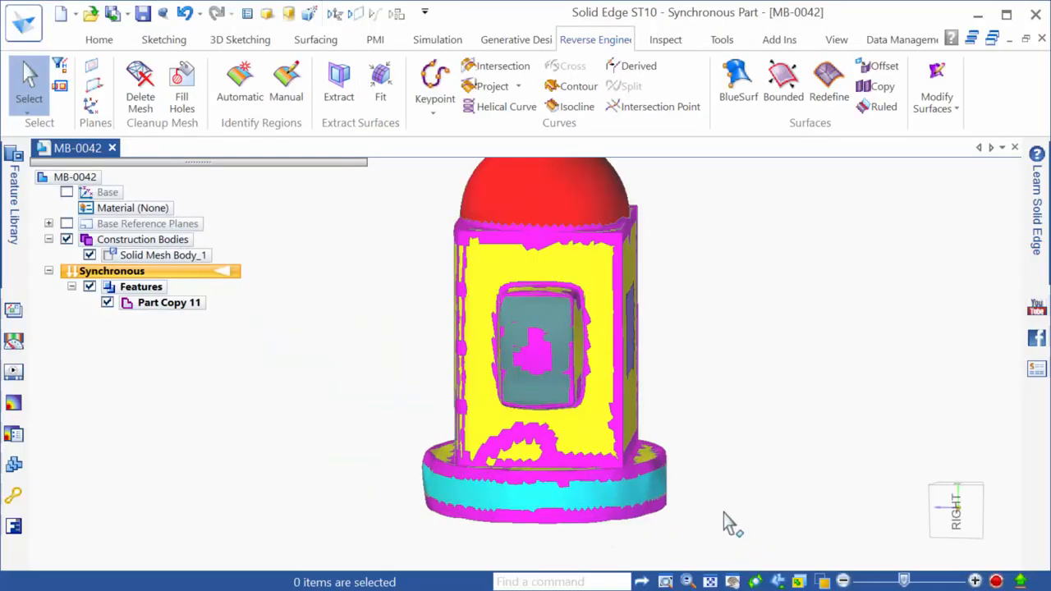
scroll(674, 557, "down", 1)
middle_click_drag(630, 395, 744, 423)
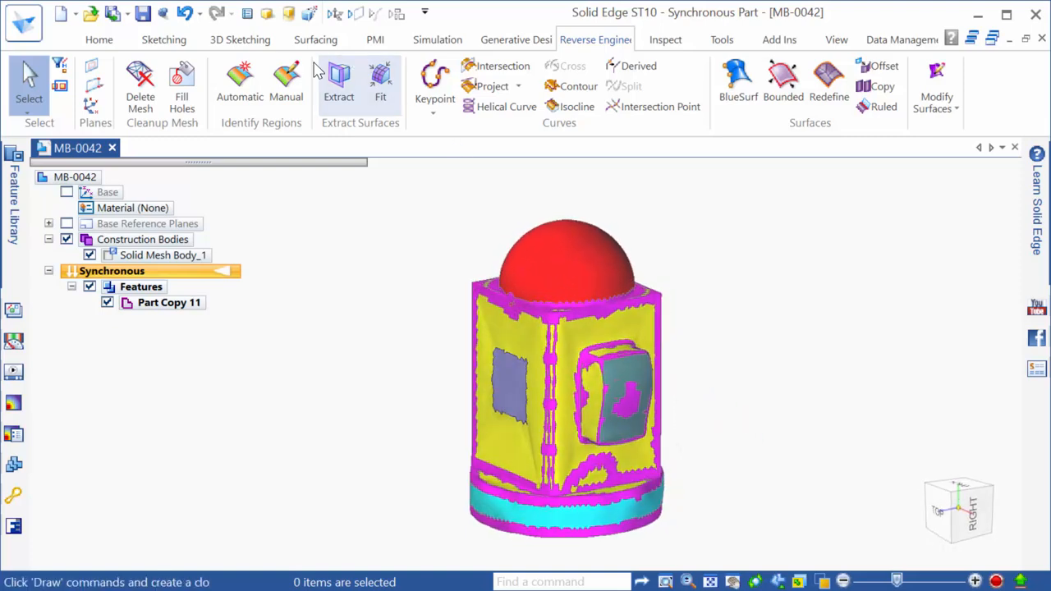
left_click(338, 82)
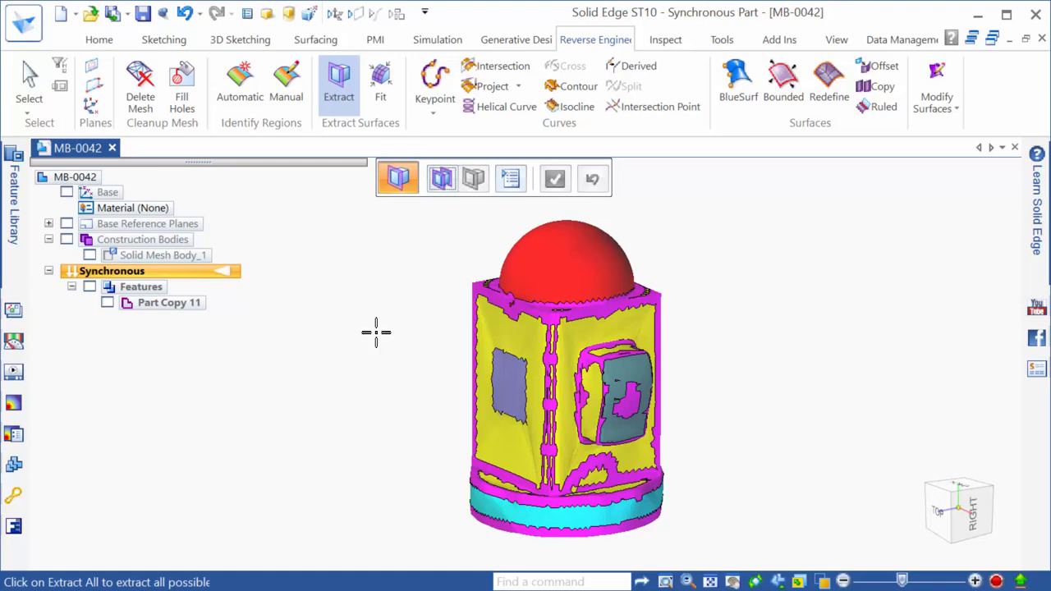
left_click(492, 325)
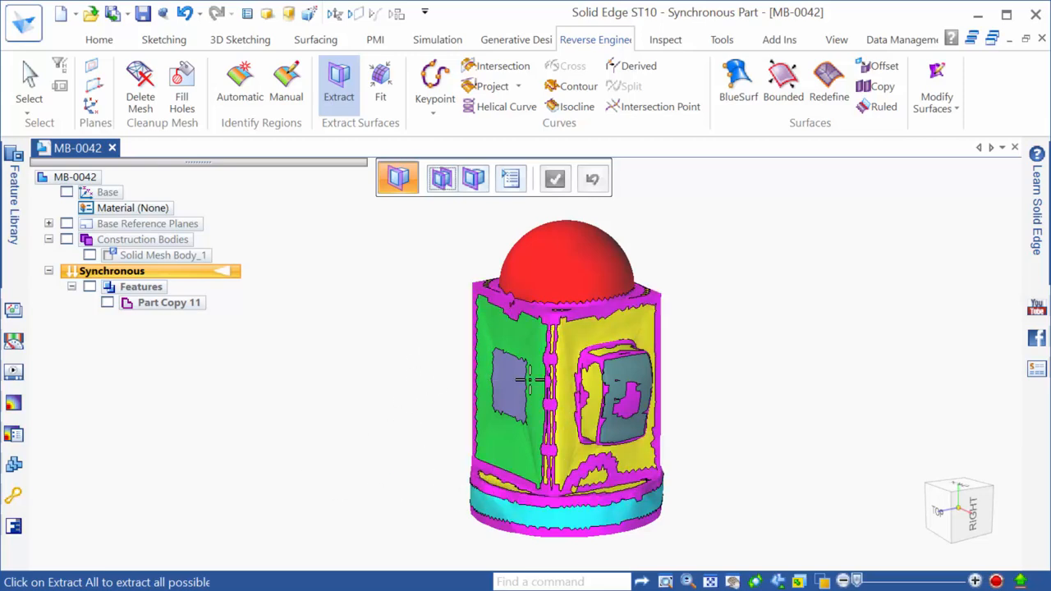
left_click(593, 376)
Extract the red spherical dome and the cyan cylindrical base band
middle_click_drag(593, 376, 440, 412)
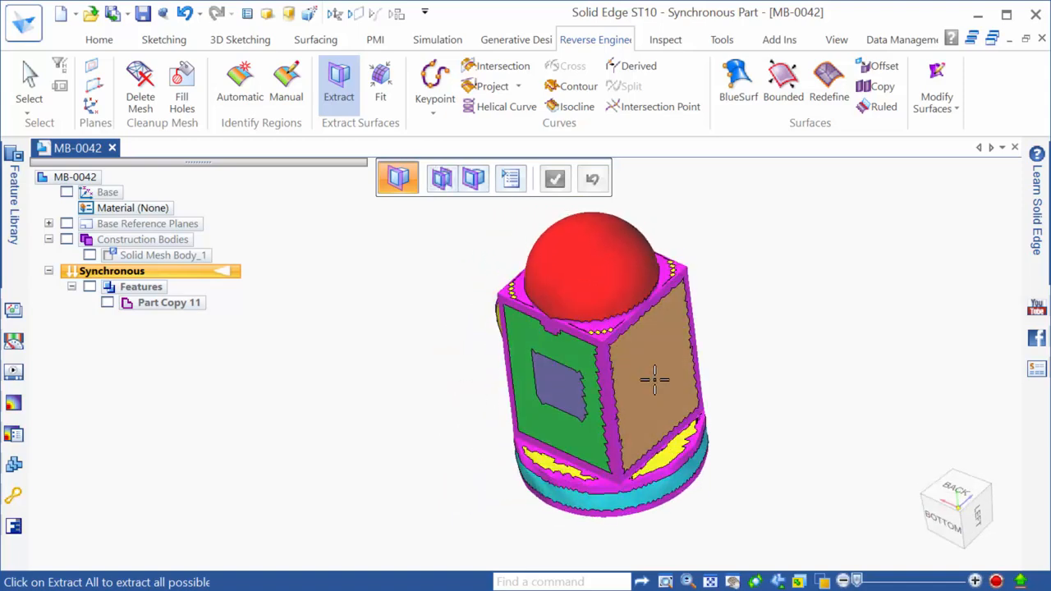
middle_click_drag(645, 376, 870, 408)
middle_click_drag(775, 429, 668, 367)
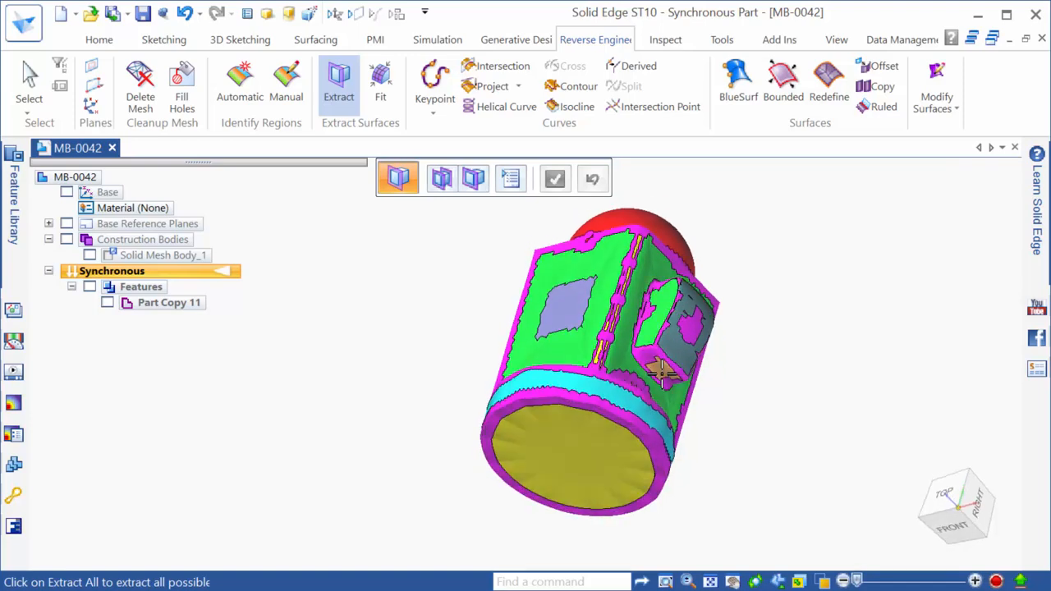
scroll(669, 367, "up", 5)
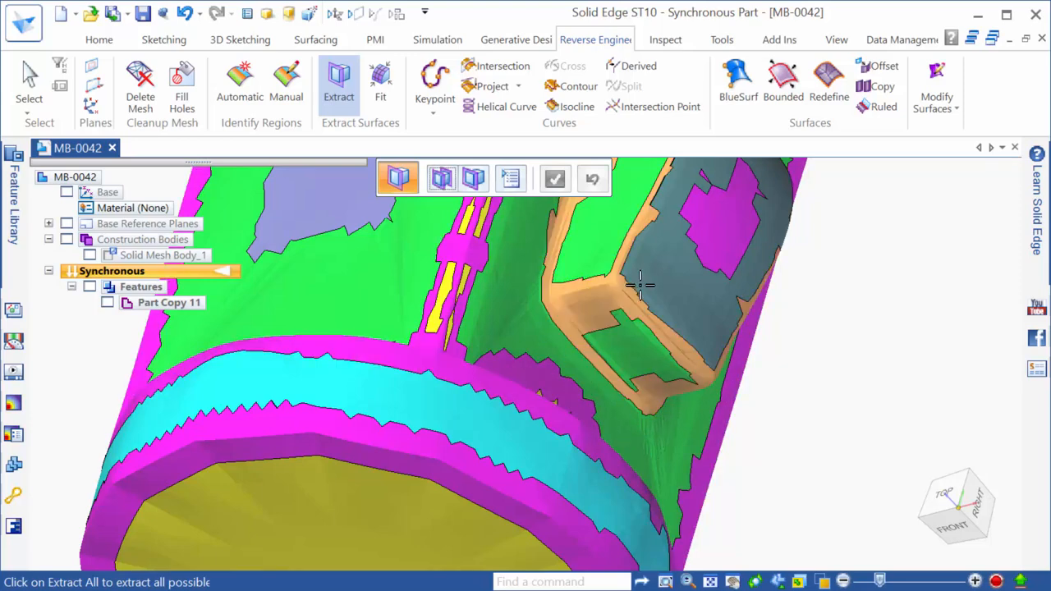
scroll(636, 443, "down", 5)
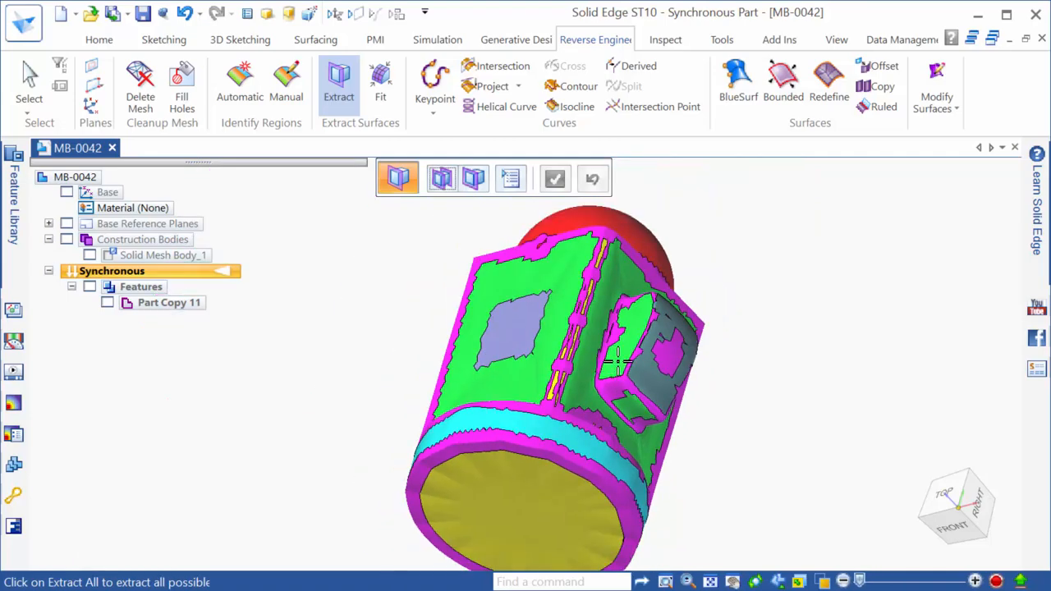
middle_click_drag(608, 419, 542, 510)
scroll(534, 427, "up", 2)
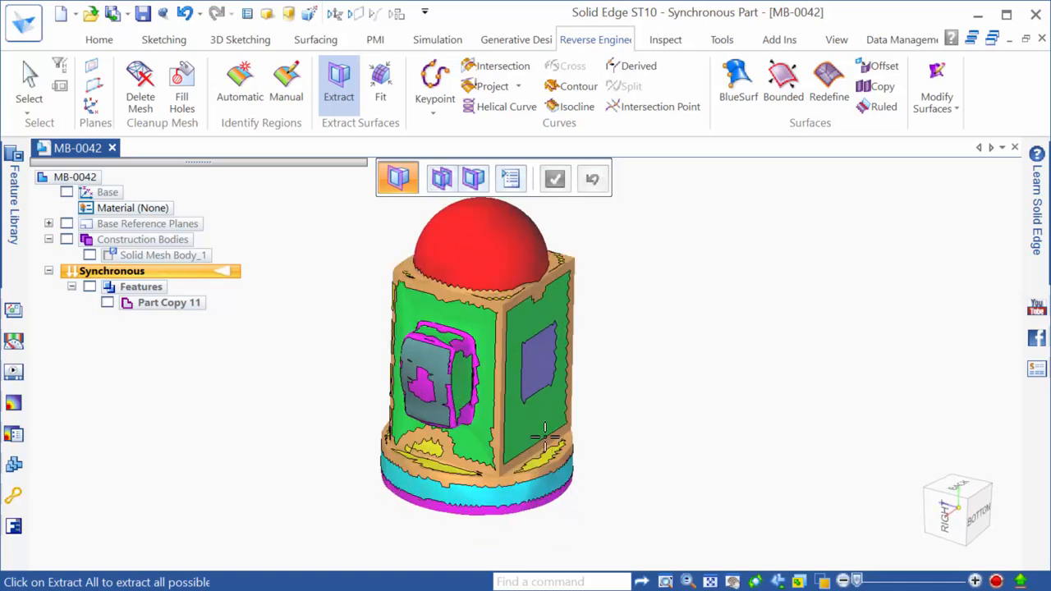
left_click(479, 239)
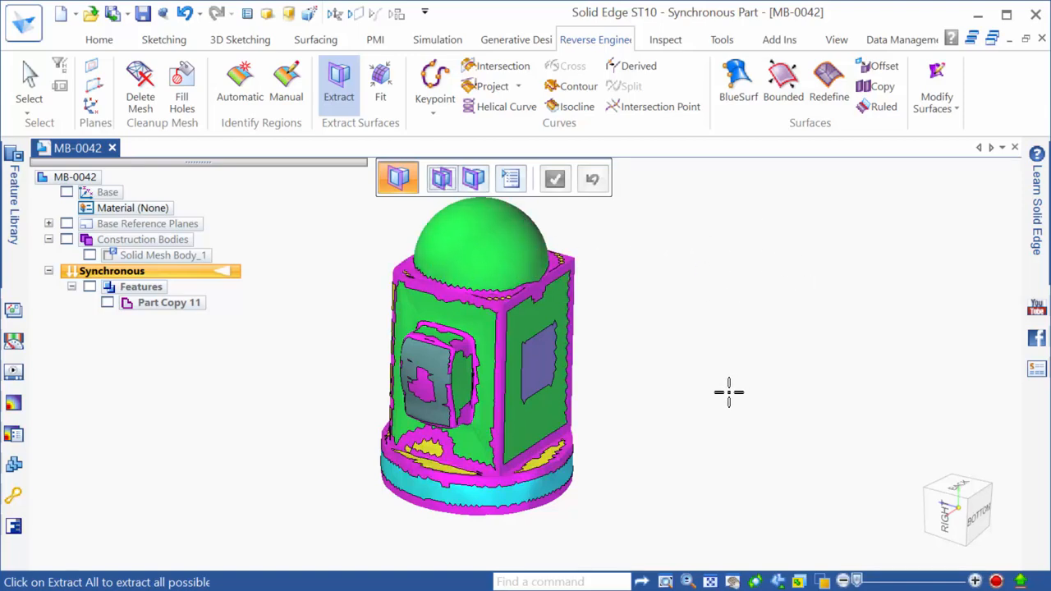
left_click(534, 488)
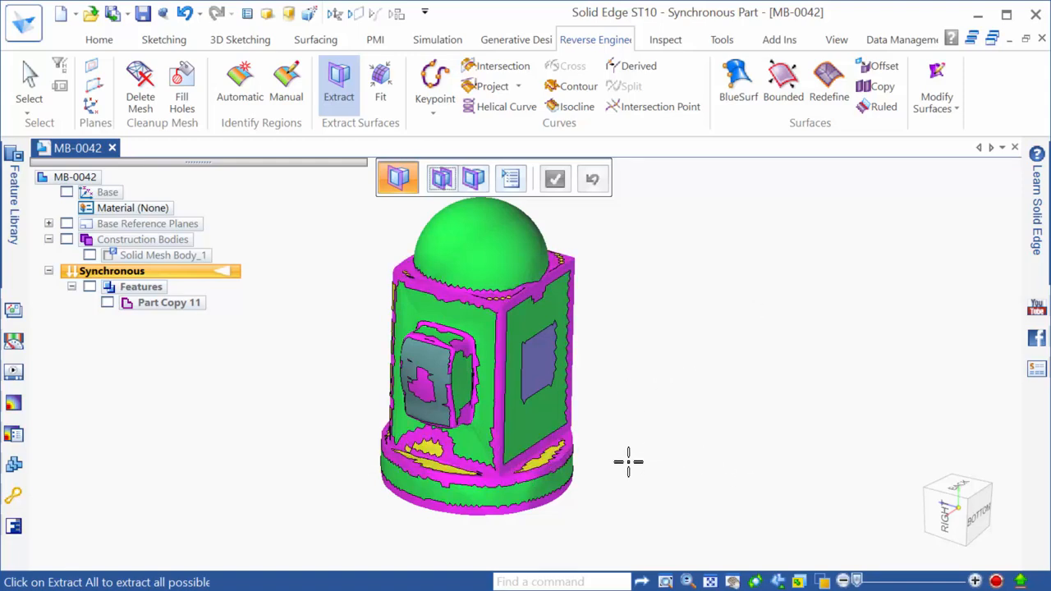
Extract all remaining mesh regions at once with Extract All
scroll(629, 460, "up", 2)
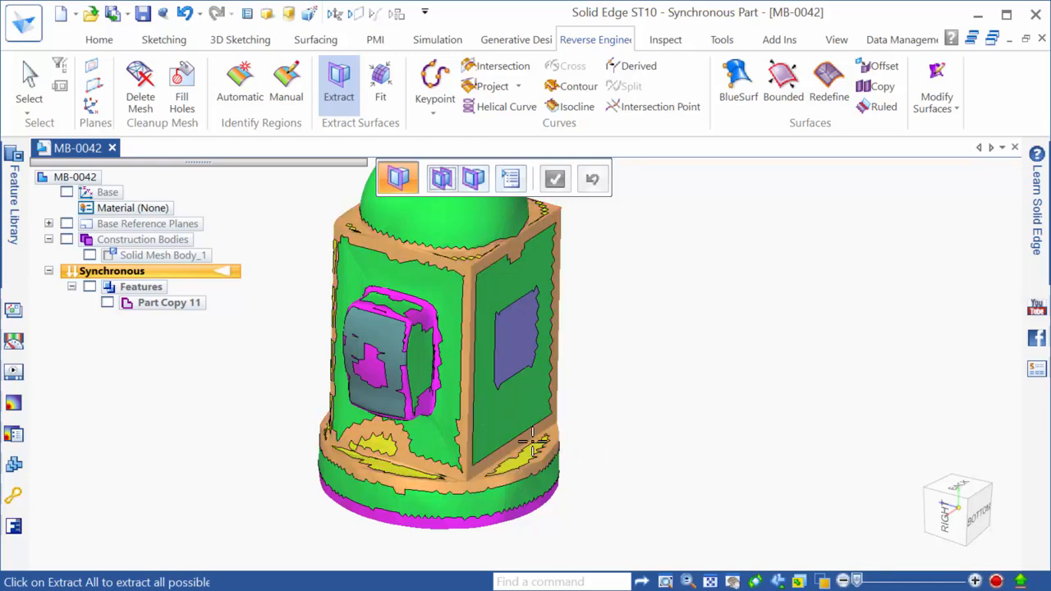
scroll(573, 464, "down", 2)
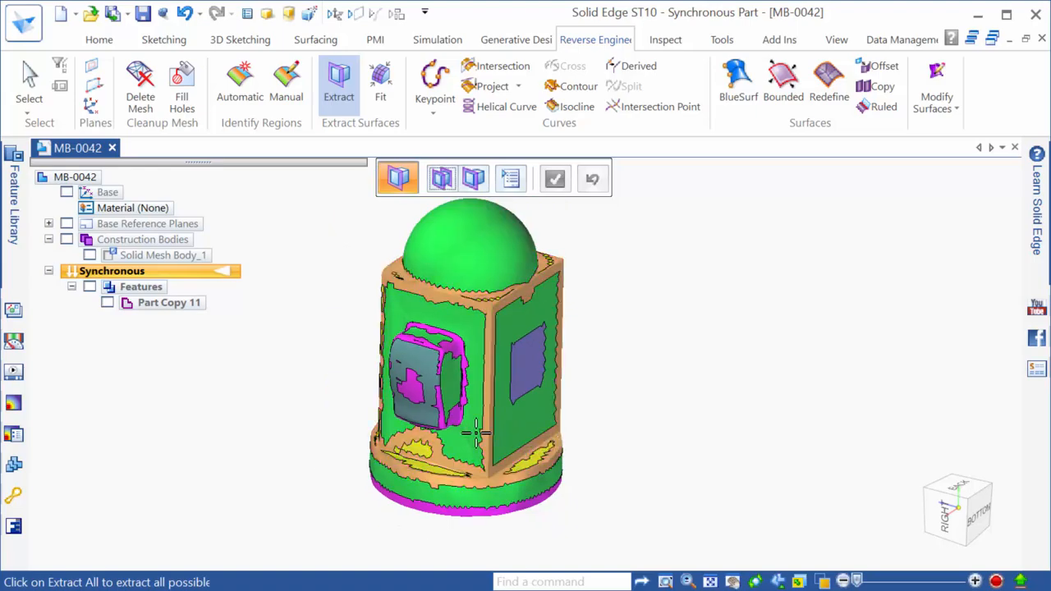
middle_click_drag(575, 434, 668, 417)
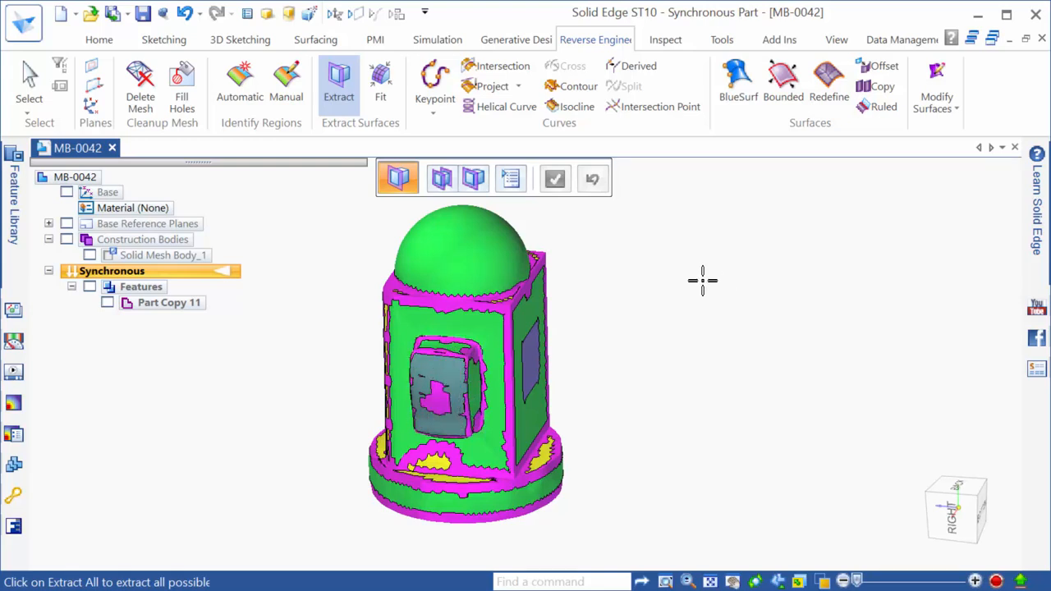
left_click(480, 187)
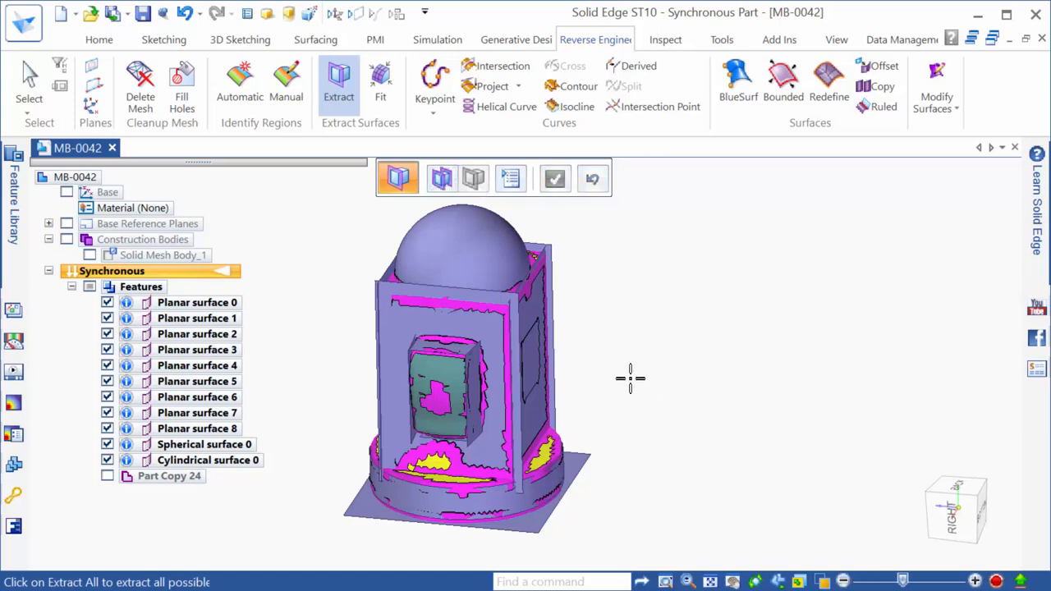
Finish extraction, toggle the Part Copy 24 mesh off and on, then view from BACK
key("Escape")
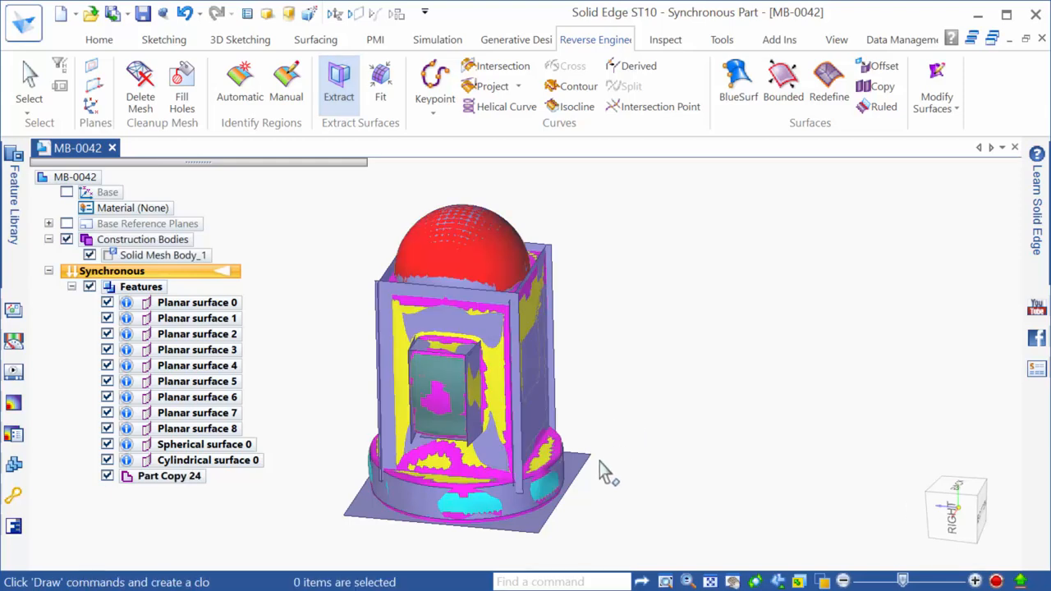
left_click(108, 476)
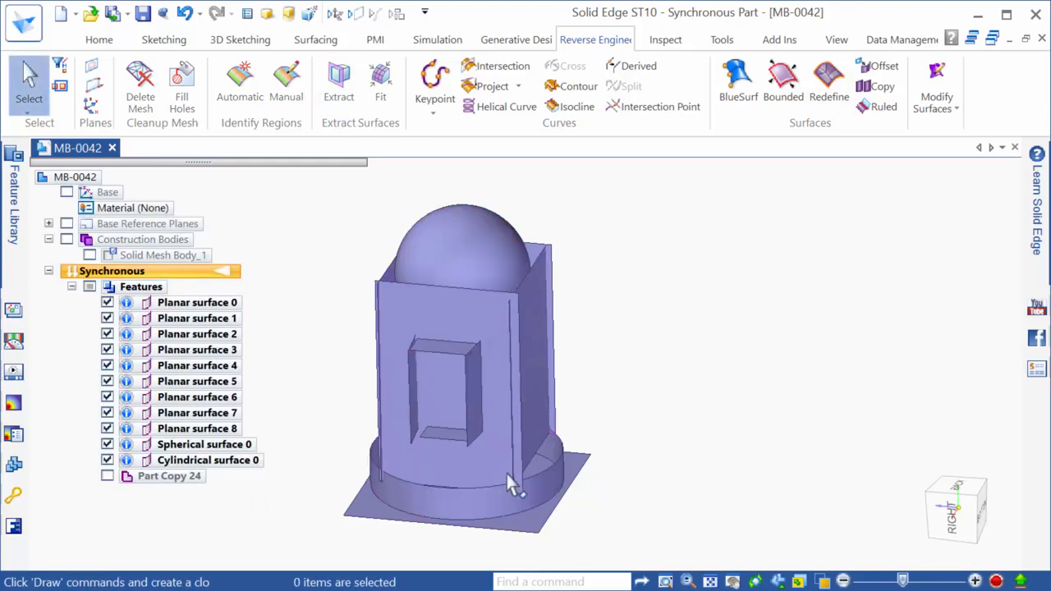
middle_click_drag(569, 444, 424, 517)
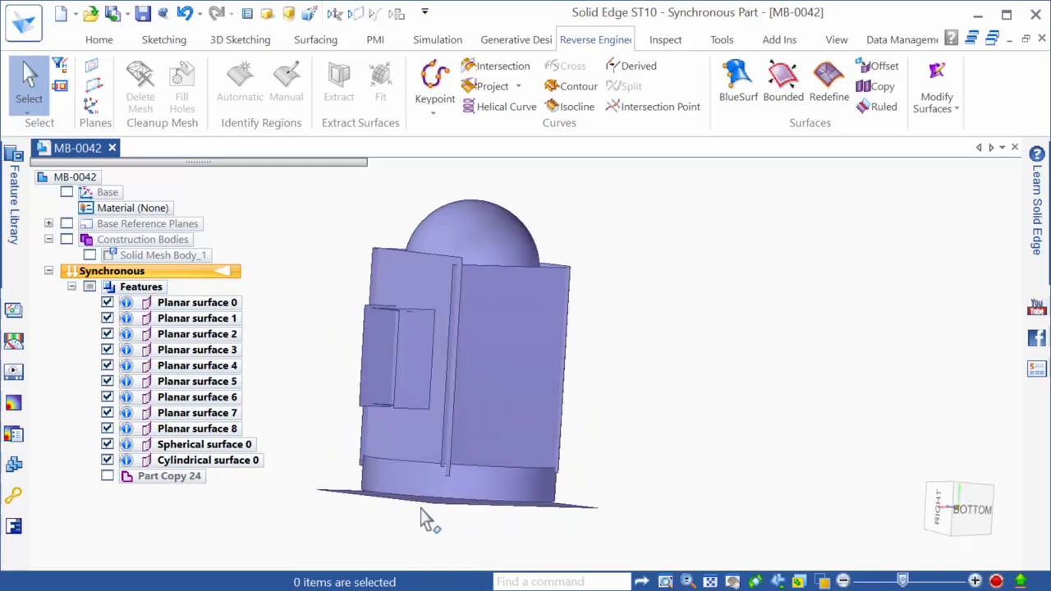
middle_click_drag(515, 475, 510, 548)
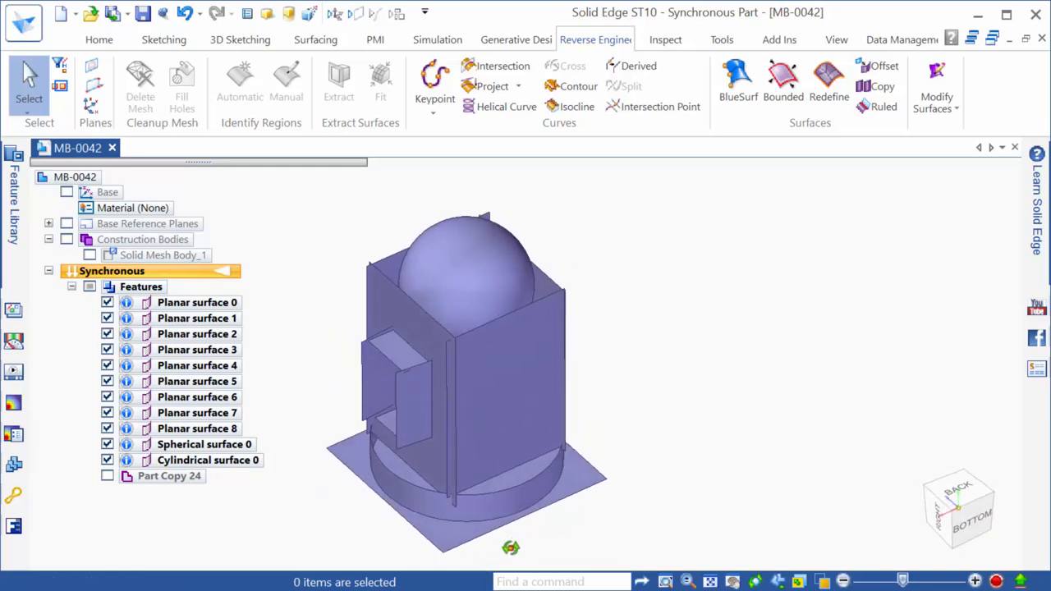
left_click(107, 477)
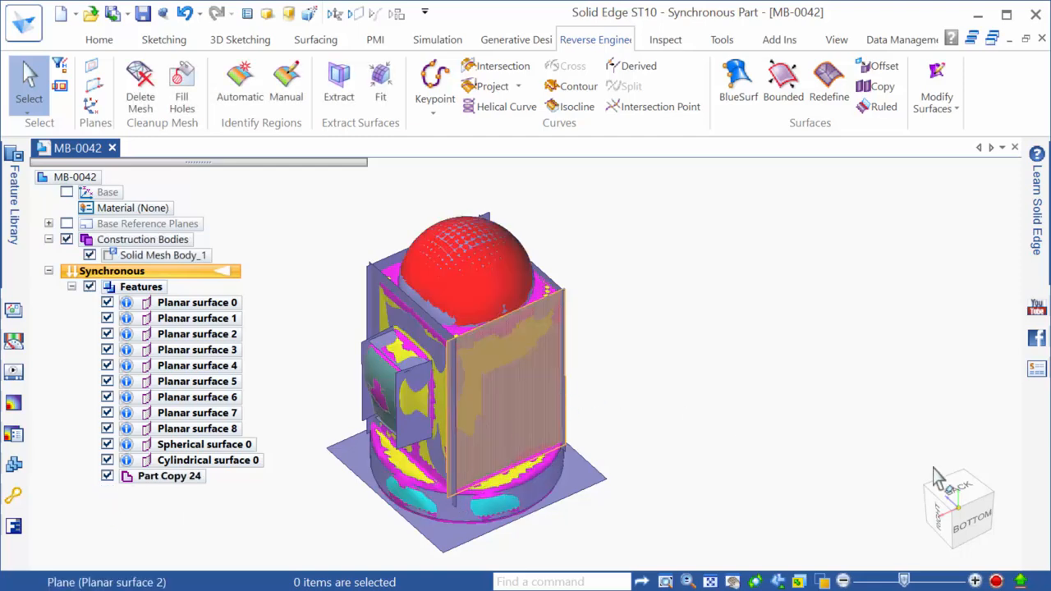
left_click(946, 494)
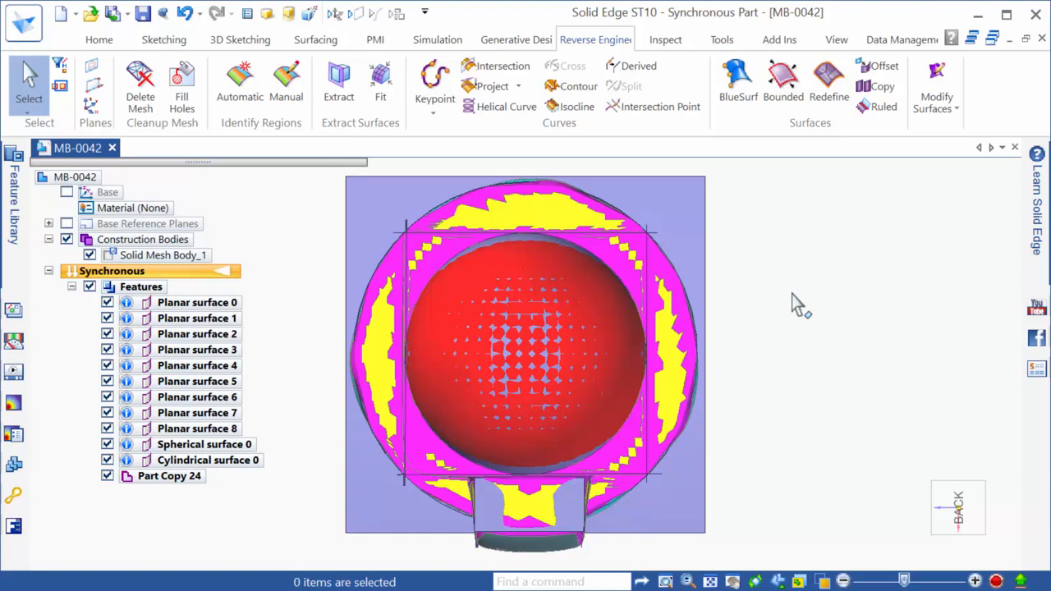
Fit a plane to the top, right, bottom and left flat mesh regions as Planar surface 9
left_click(380, 82)
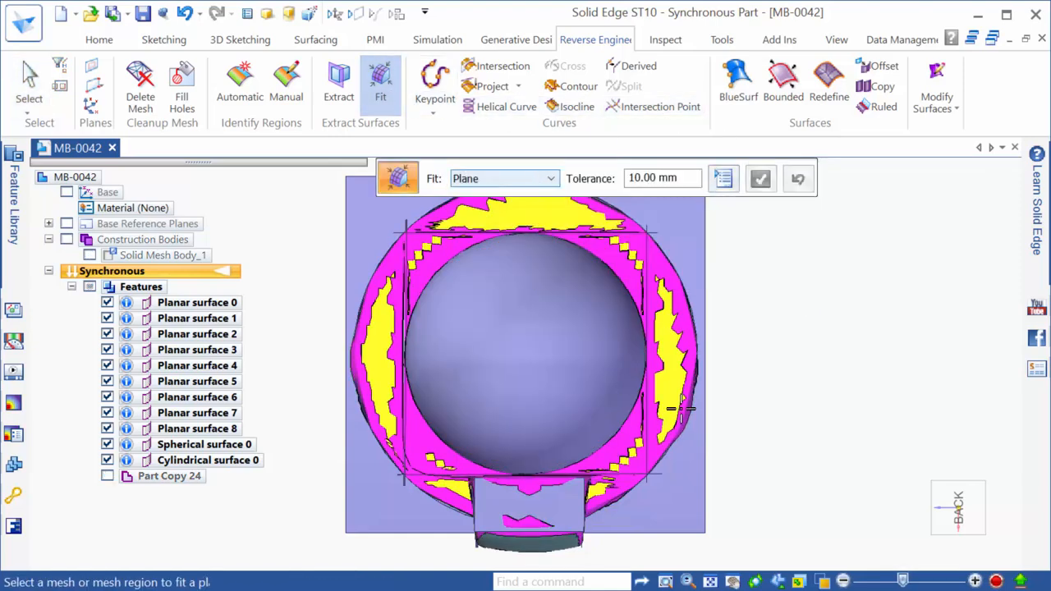
scroll(763, 500, "down", 1)
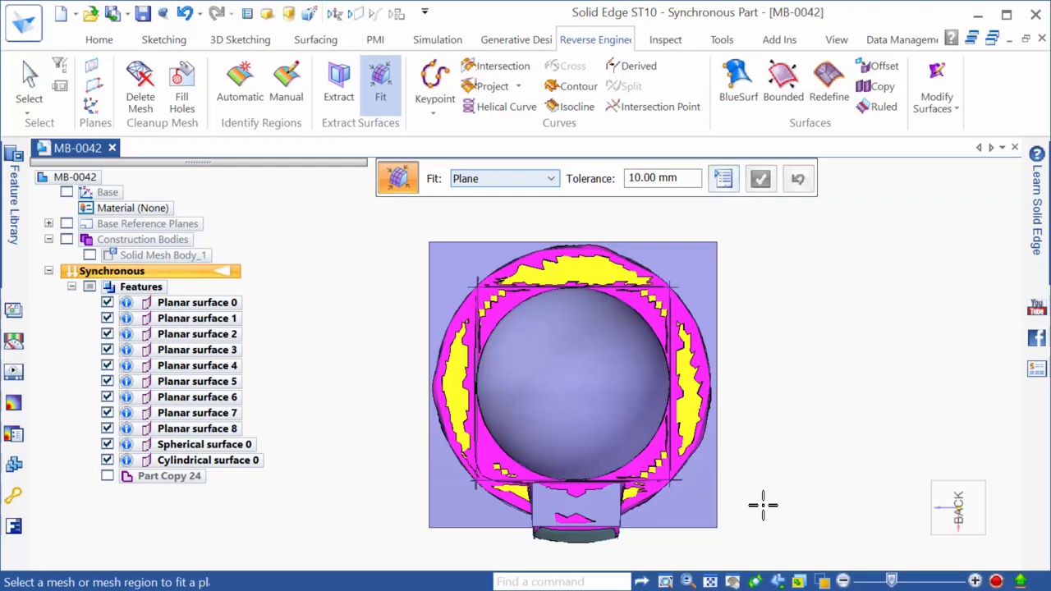
left_click(538, 180)
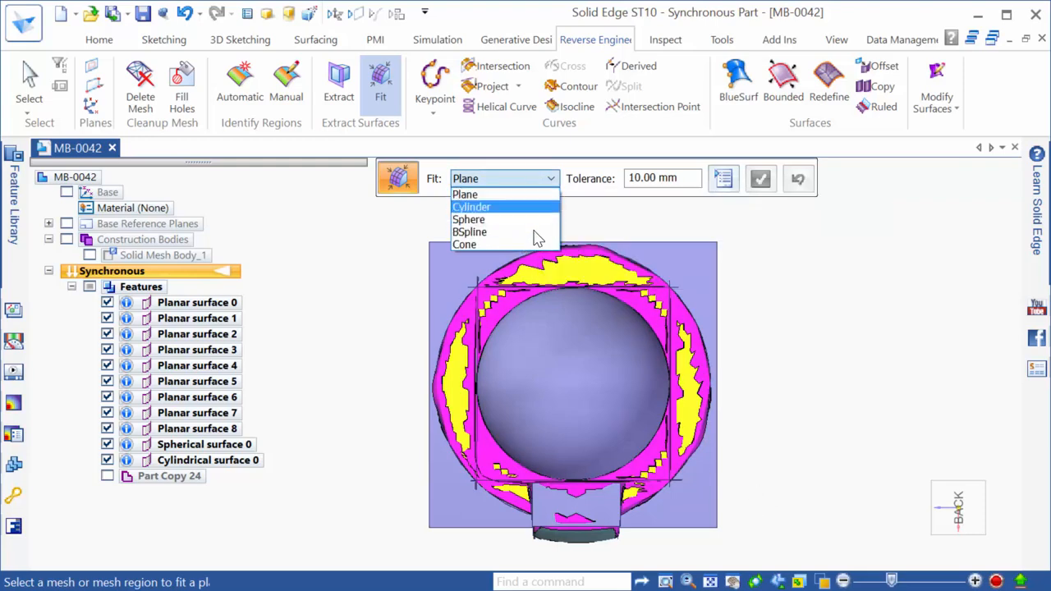
left_click(536, 197)
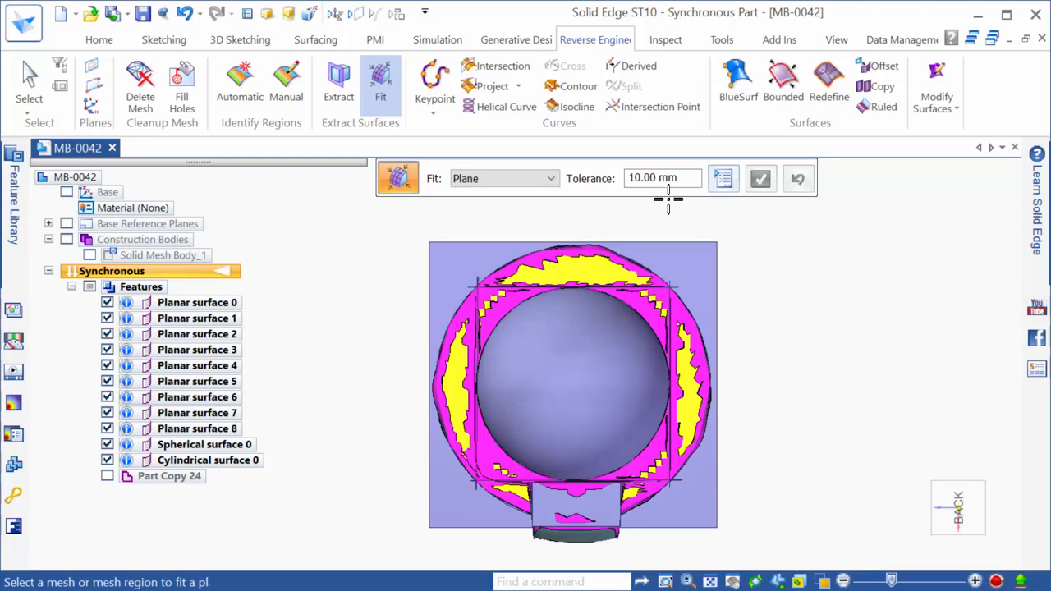
left_click(584, 265)
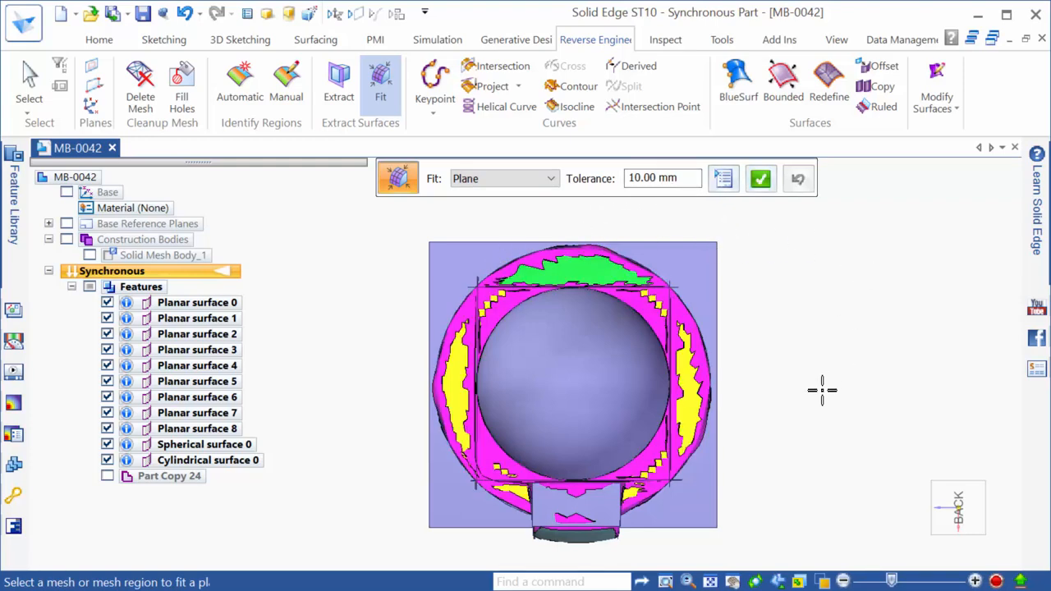
left_click(696, 412)
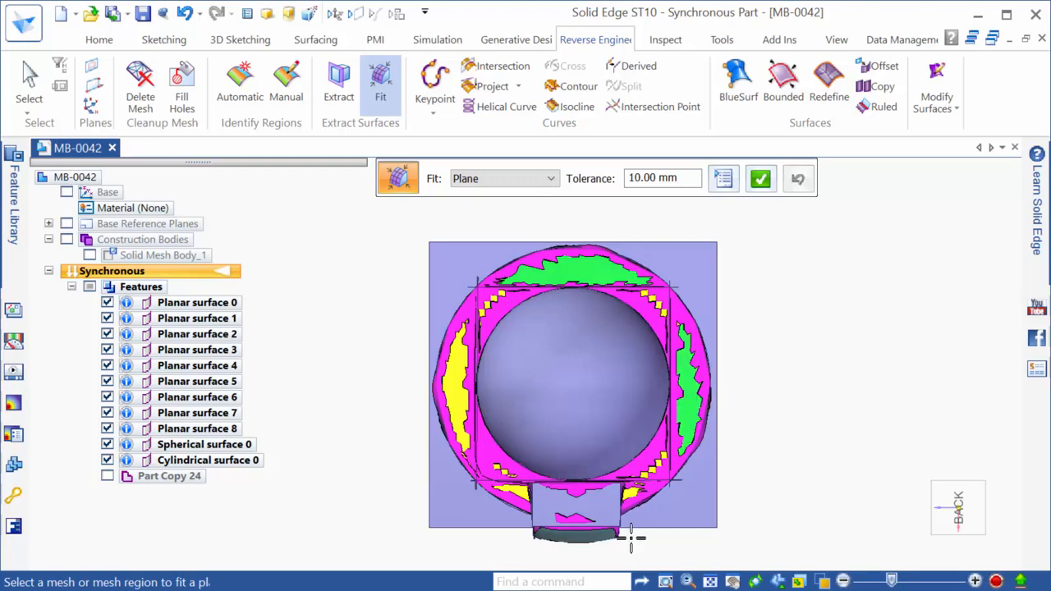
left_click(509, 494)
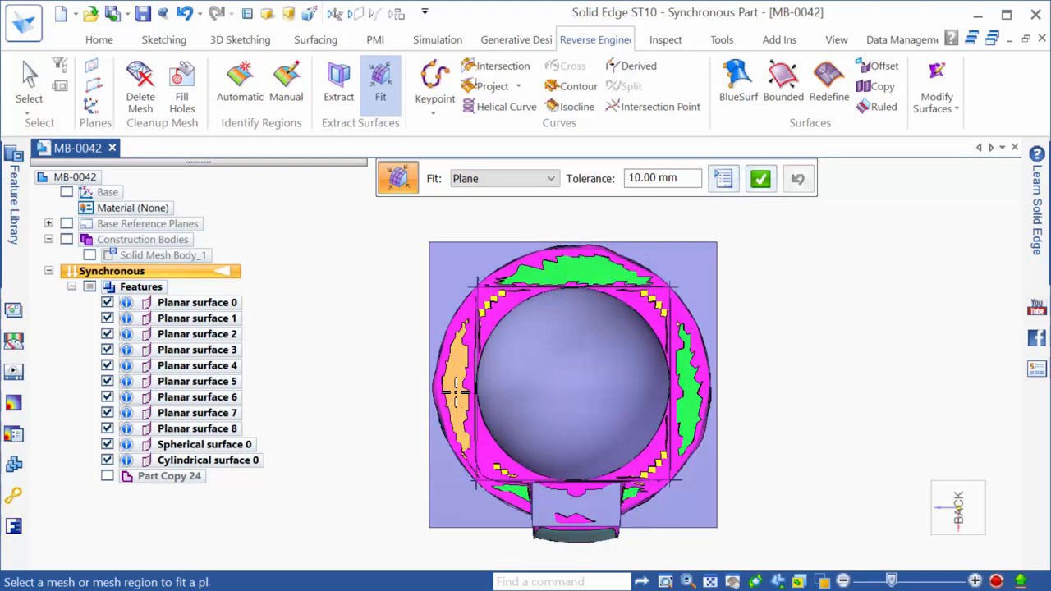
left_click(456, 391)
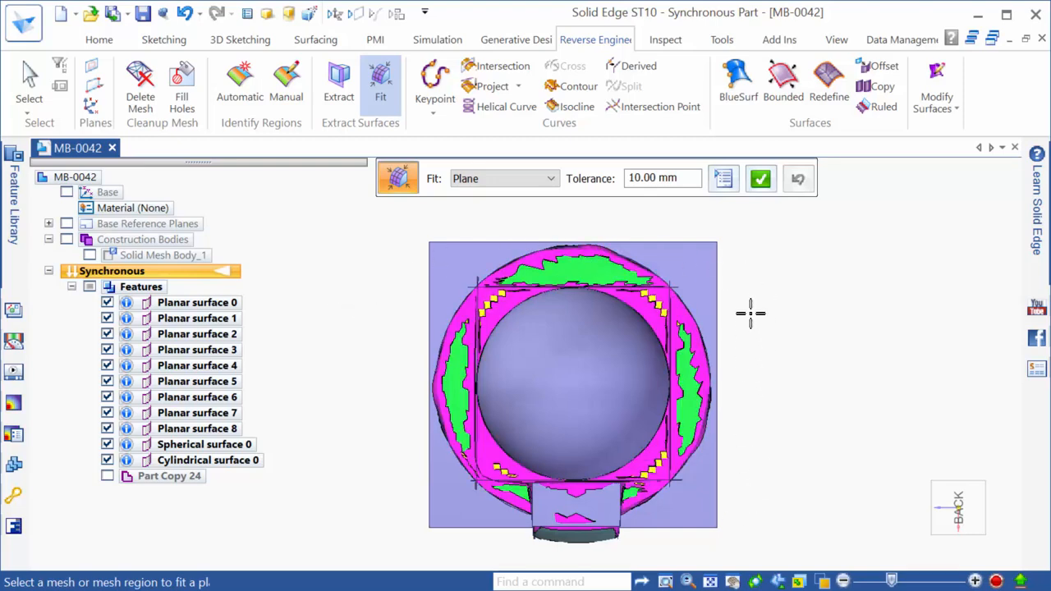
left_click(768, 187)
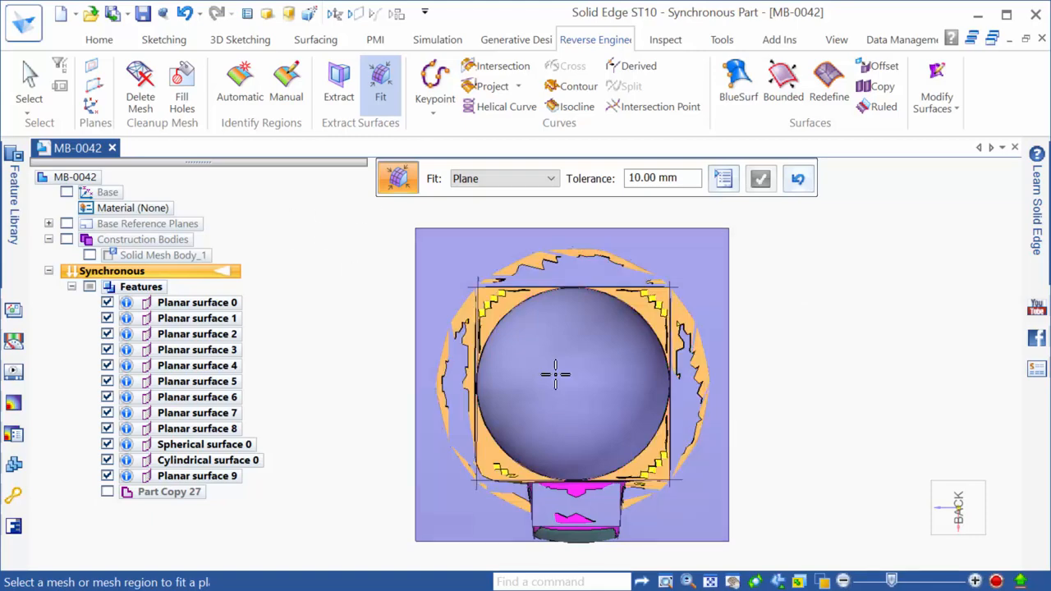
From the BACK view, pick the three small stepped patches around the top of the dome
middle_click_drag(555, 375, 595, 415)
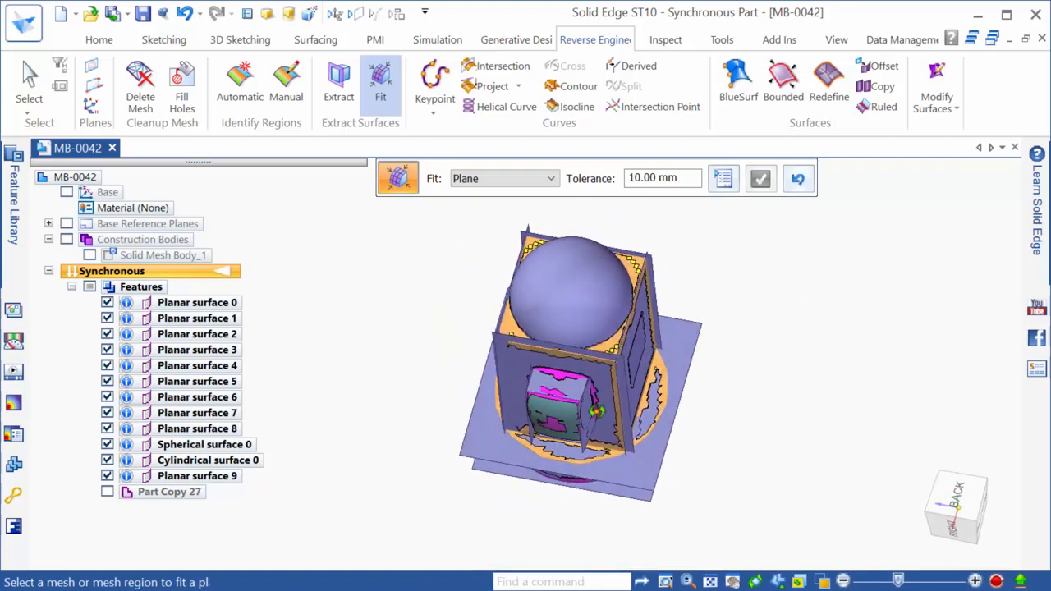
left_click(958, 503)
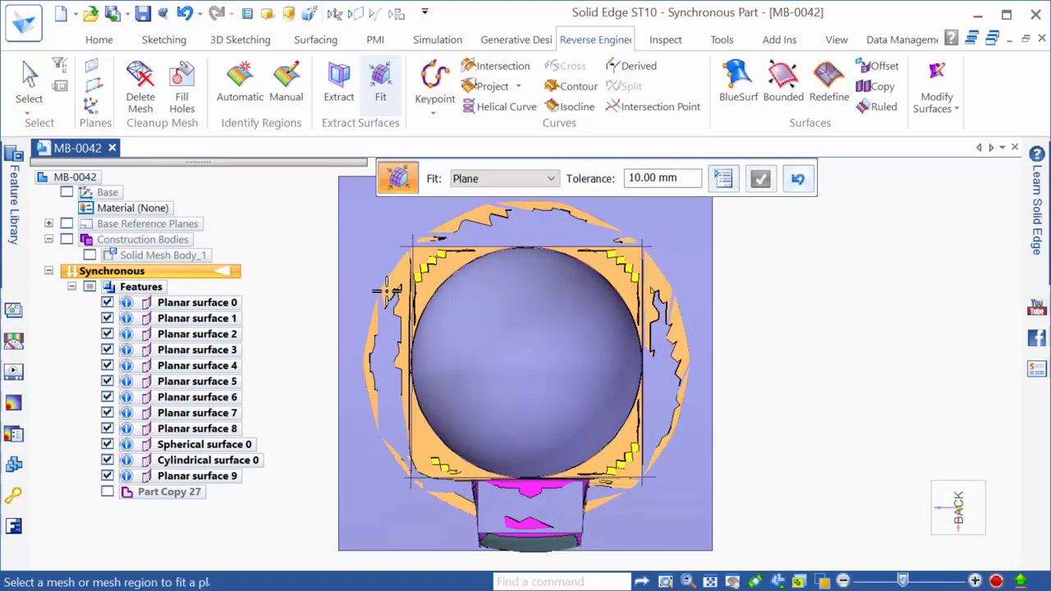
scroll(386, 289, "up", 2)
left_click(434, 271)
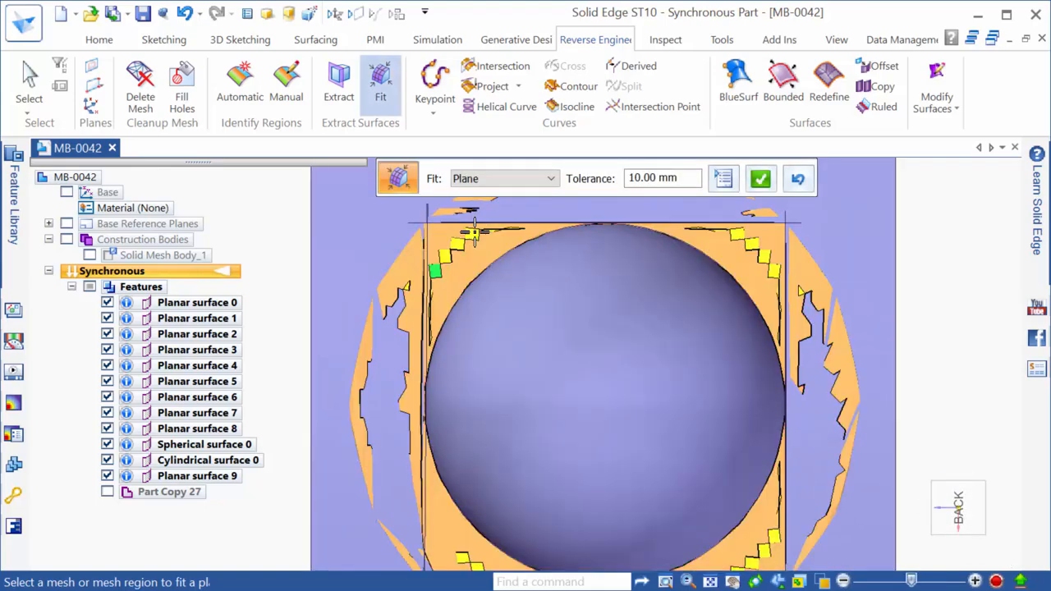
left_click(474, 233)
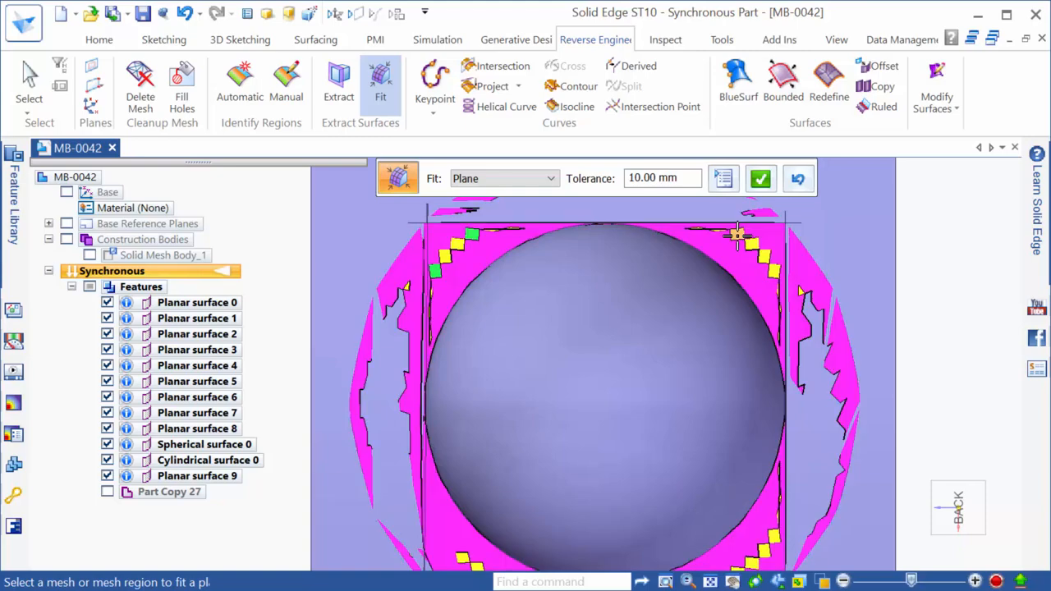
left_click(737, 235)
scroll(772, 267, "down", 2)
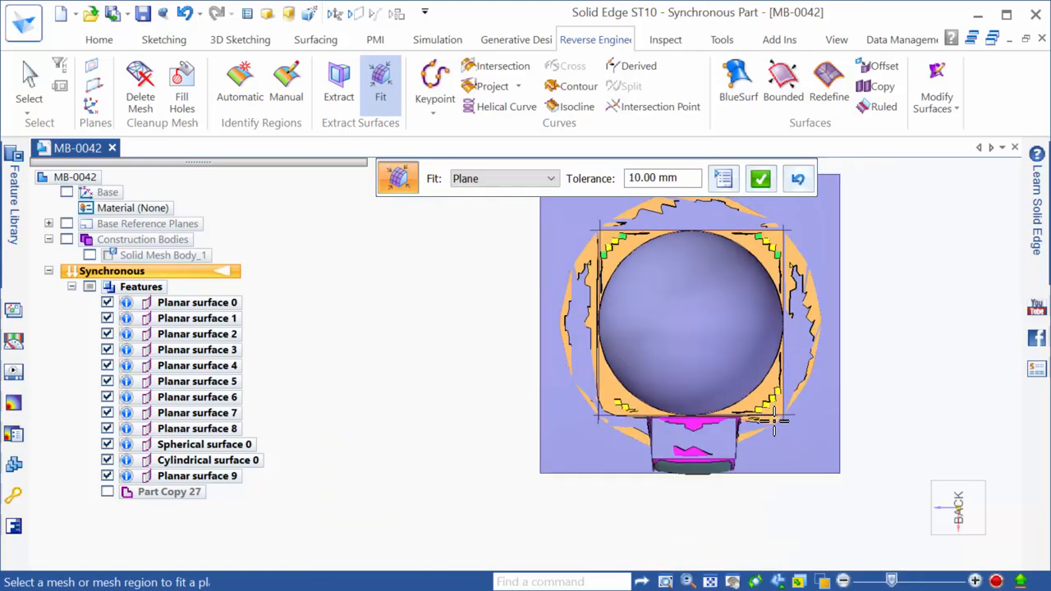
scroll(774, 423, "up", 3)
Add the lower corner patches and accept the plane fit as Planar surface 10
left_click(776, 364)
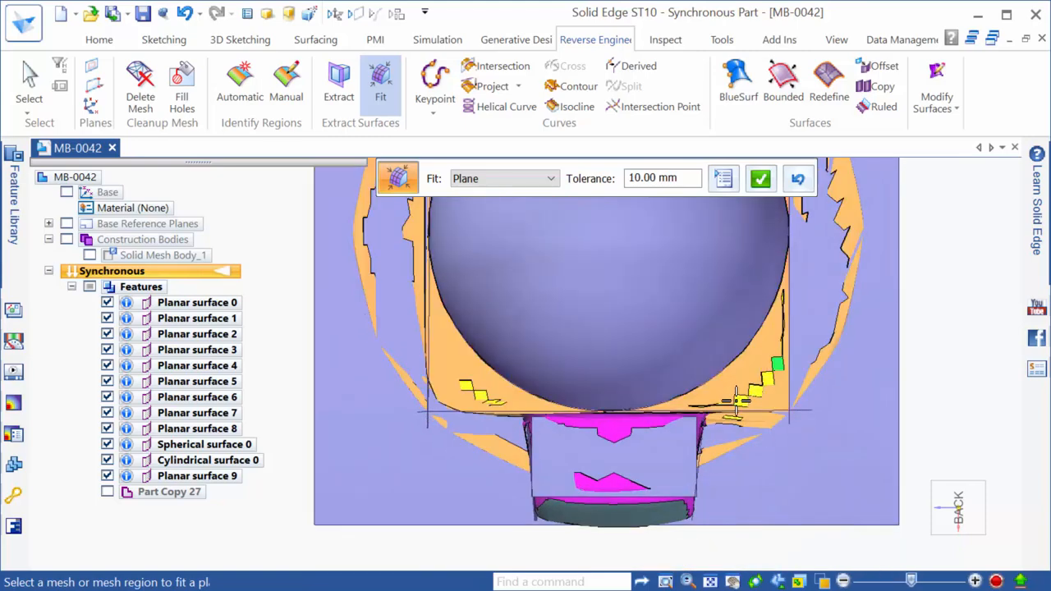
left_click(739, 400)
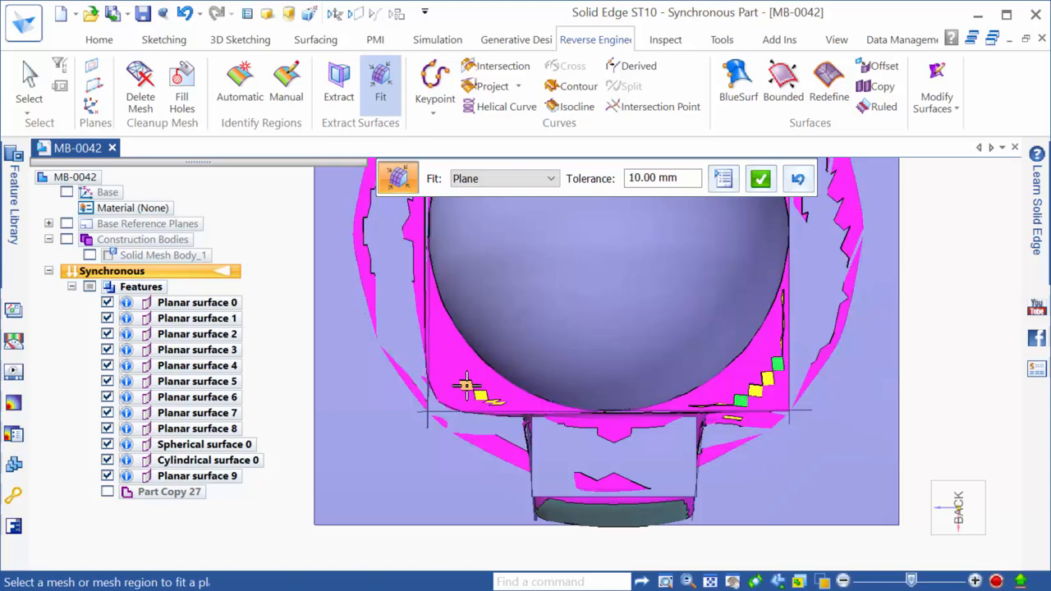
left_click(466, 386)
scroll(418, 504, "down", 2)
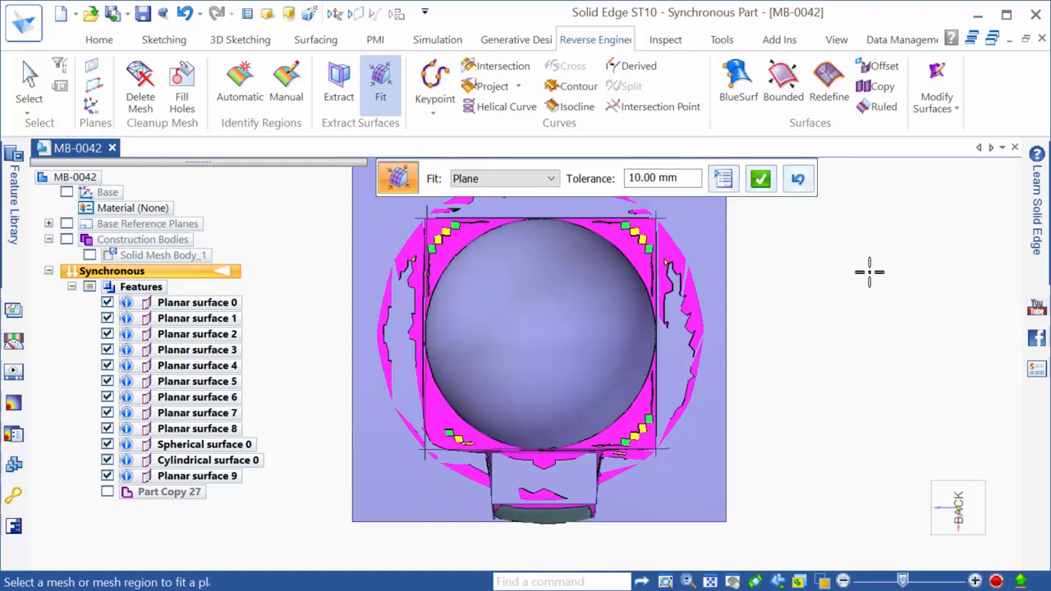
left_click(766, 184)
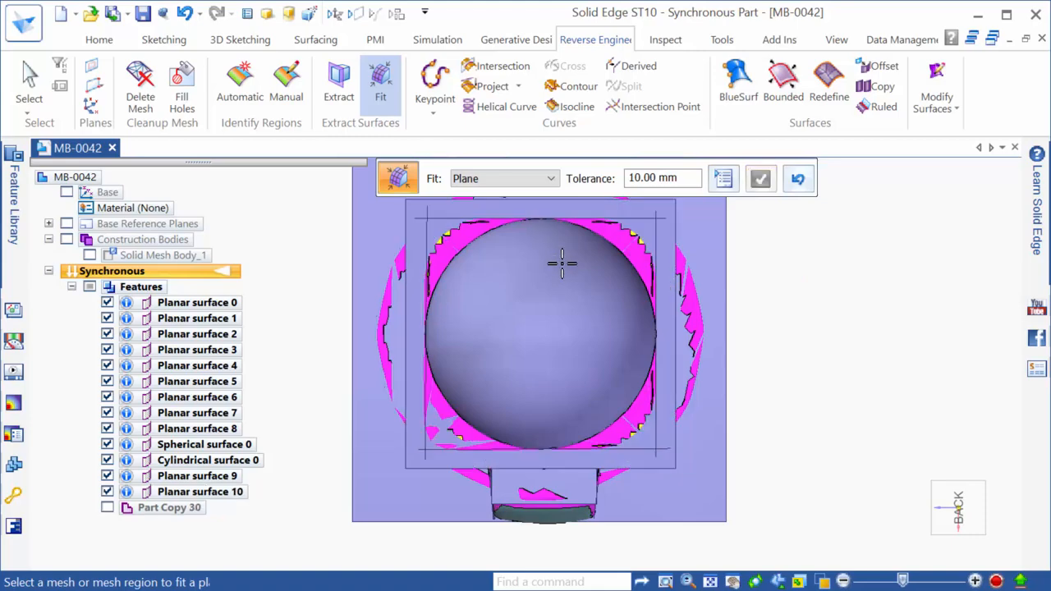
middle_click_drag(562, 263, 713, 448)
Fit a BSpline surface (BSpline 0) at 10.00 mm tolerance over the side bump face
scroll(712, 447, "up", 3)
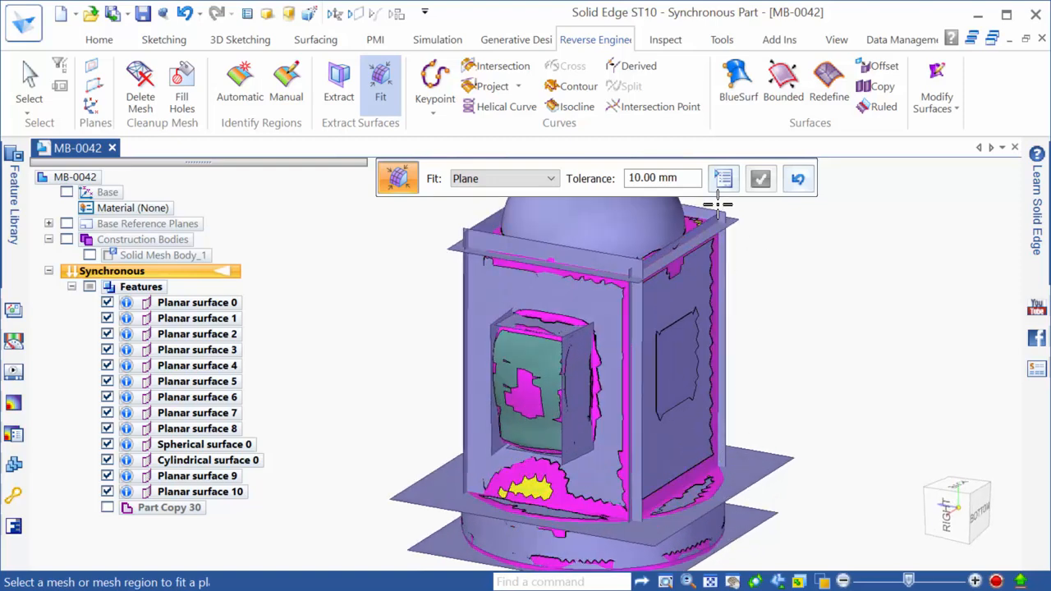
left_click(509, 179)
left_click(491, 233)
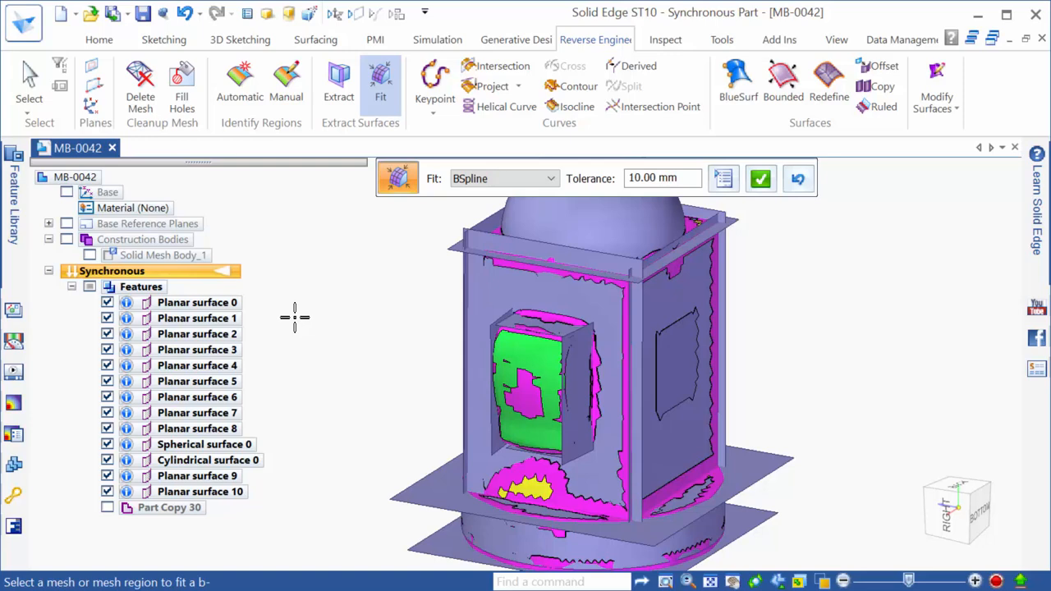
right_click(295, 318)
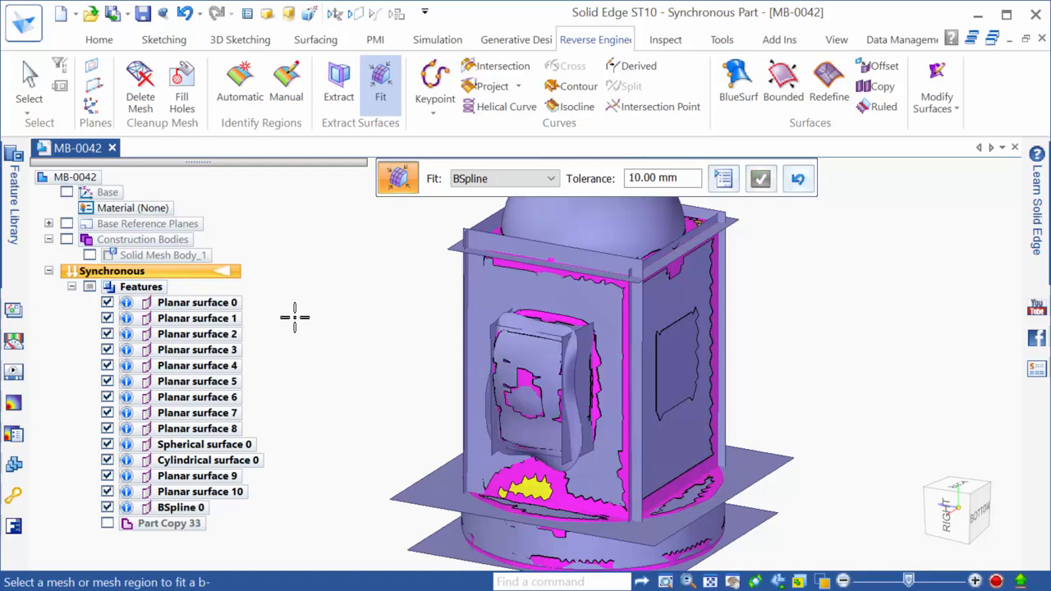
key("Escape")
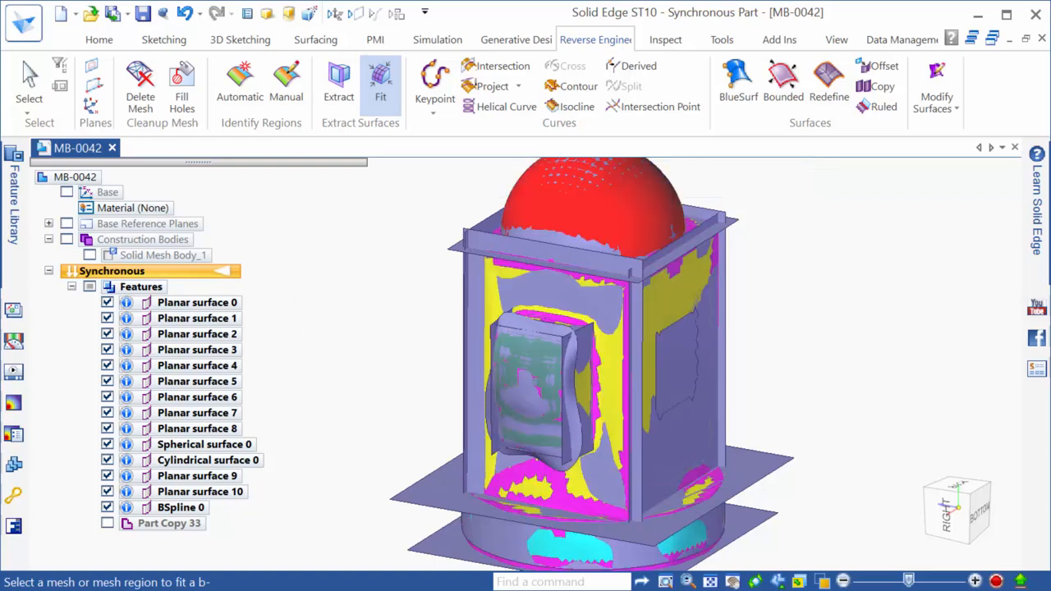
Hide Part Copy 33 in PathFinder, comparing it against the fitted surfaces before leaving it hidden
left_click(106, 523)
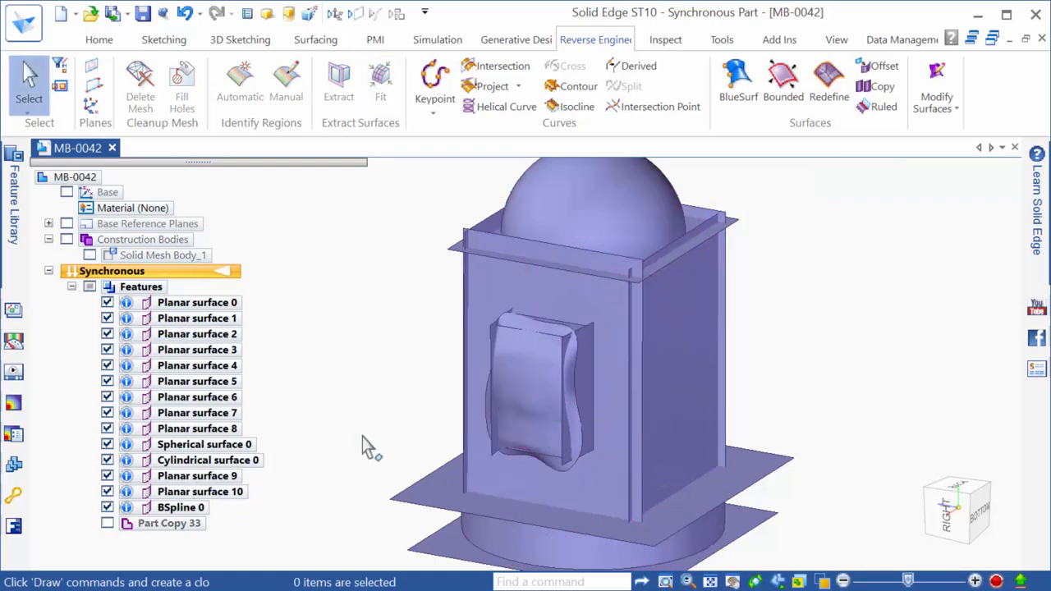
mouse_move(539, 427)
middle_mouse_down()
mouse_move(481, 312)
mouse_move(498, 342)
mouse_move(725, 358)
mouse_move(679, 322)
mouse_move(667, 378)
middle_mouse_up()
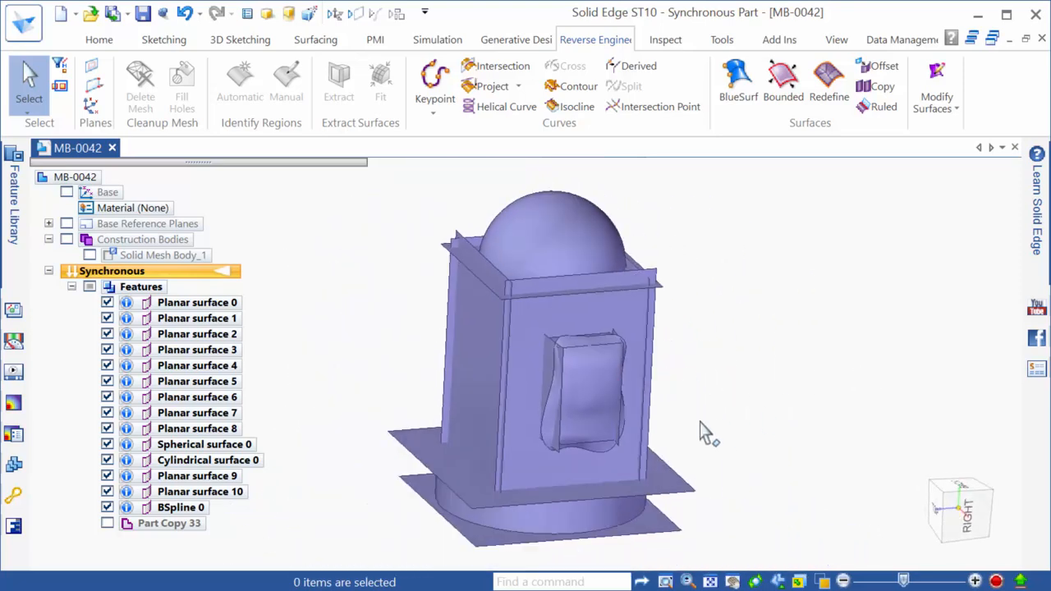
middle_click_drag(700, 433, 556, 436)
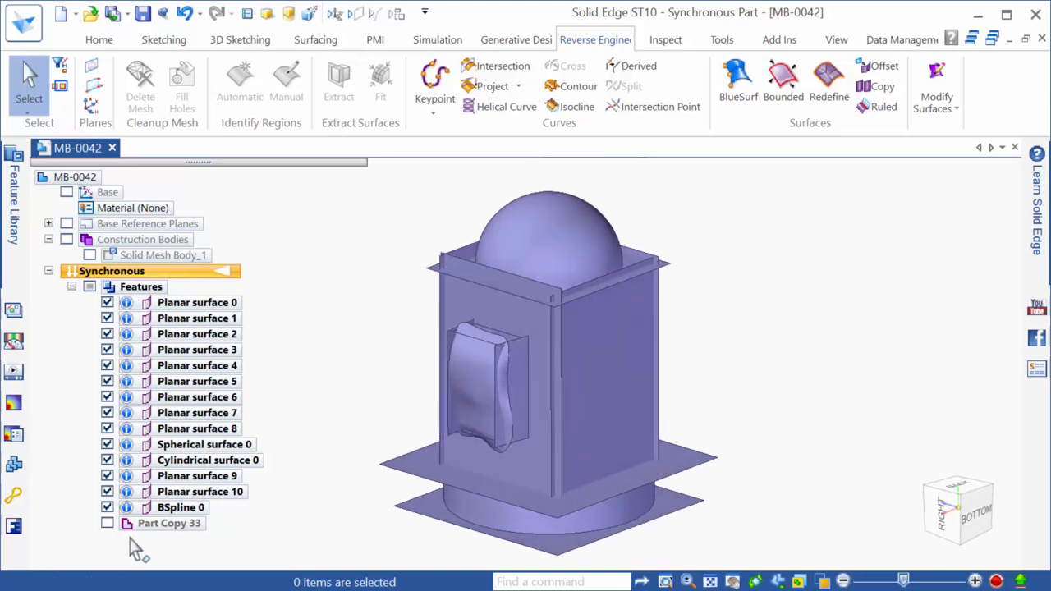
left_click(107, 523)
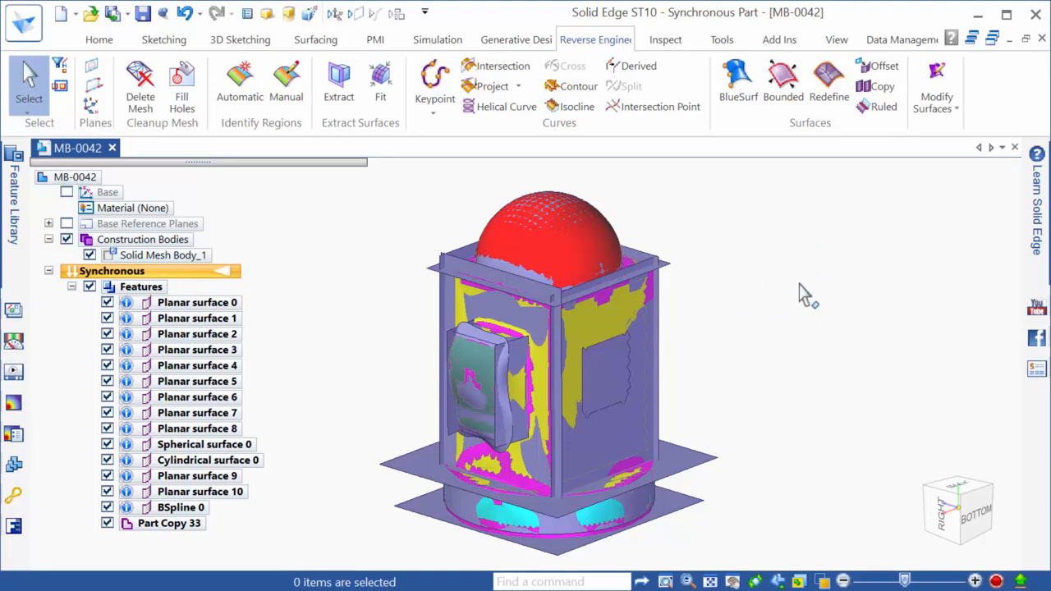
left_click(109, 525)
Change the dome sphere's diameter to 115 mm
left_click(579, 243)
left_click(538, 313)
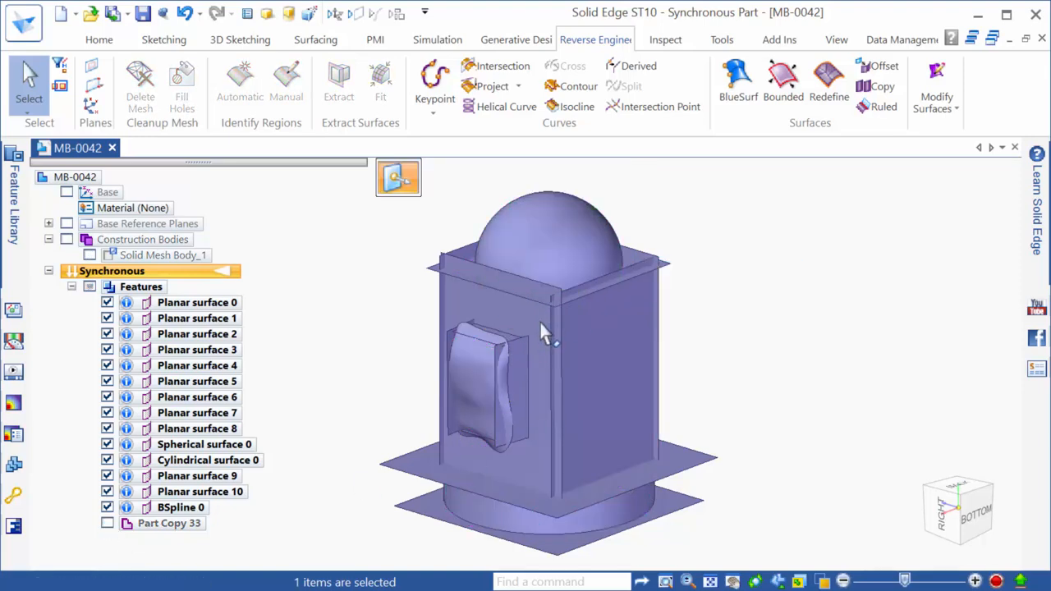
type("115")
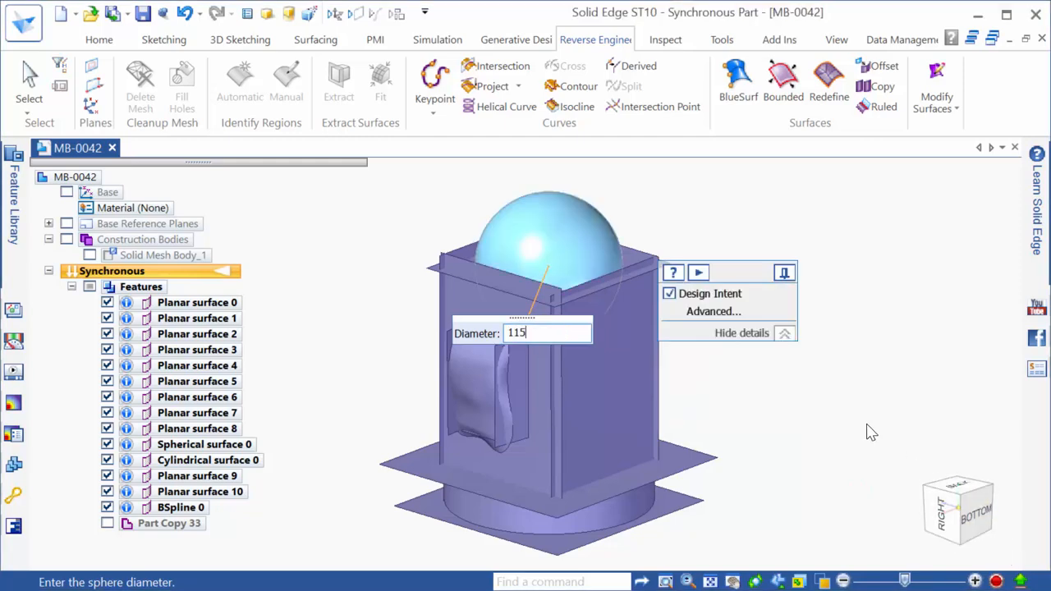
key("Return")
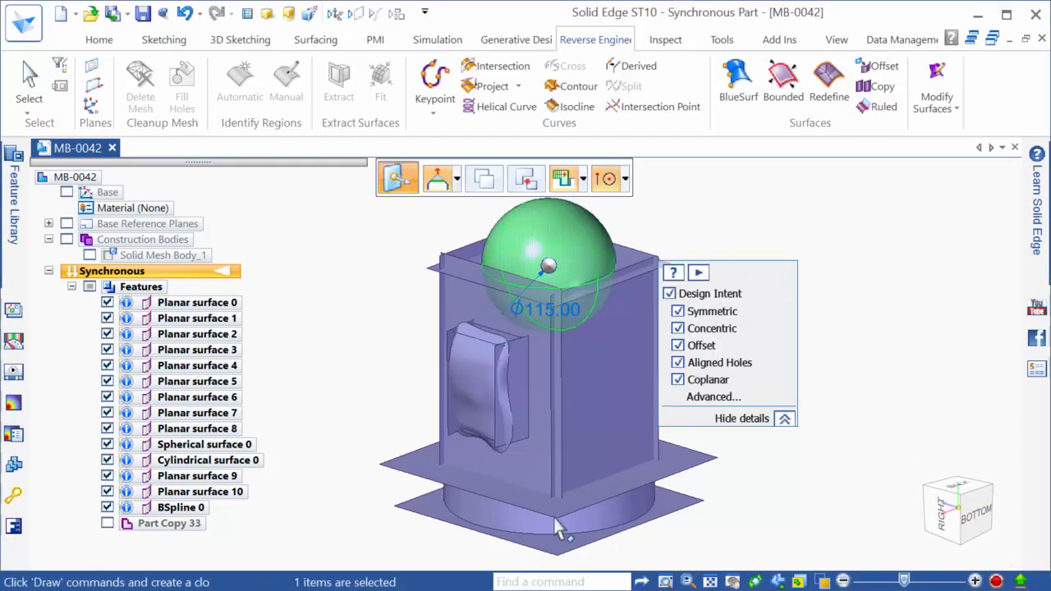
Change the base cylinder's diameter to 185
left_click(620, 501)
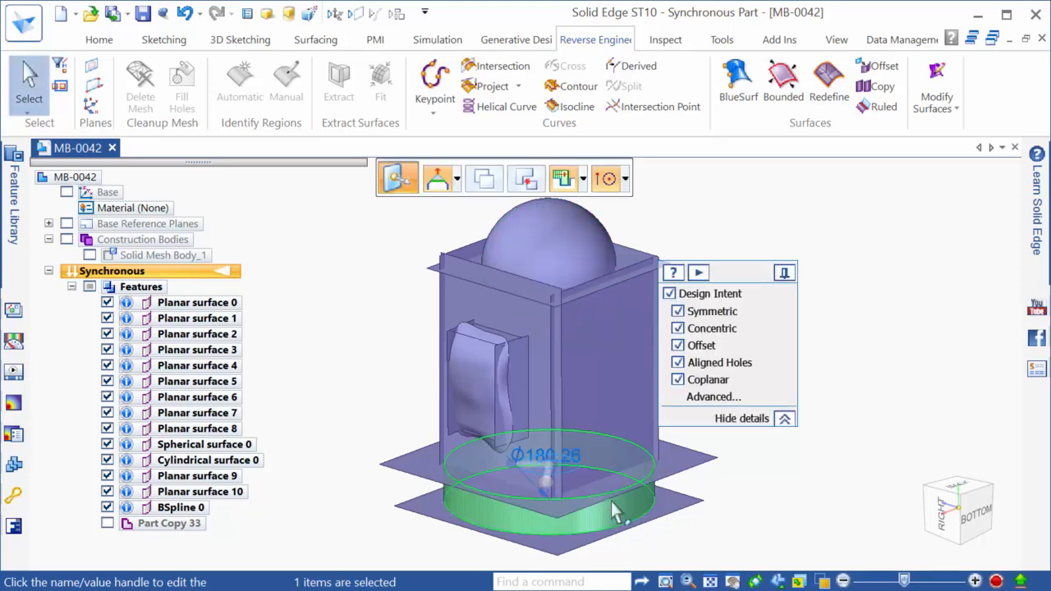
left_click(572, 464)
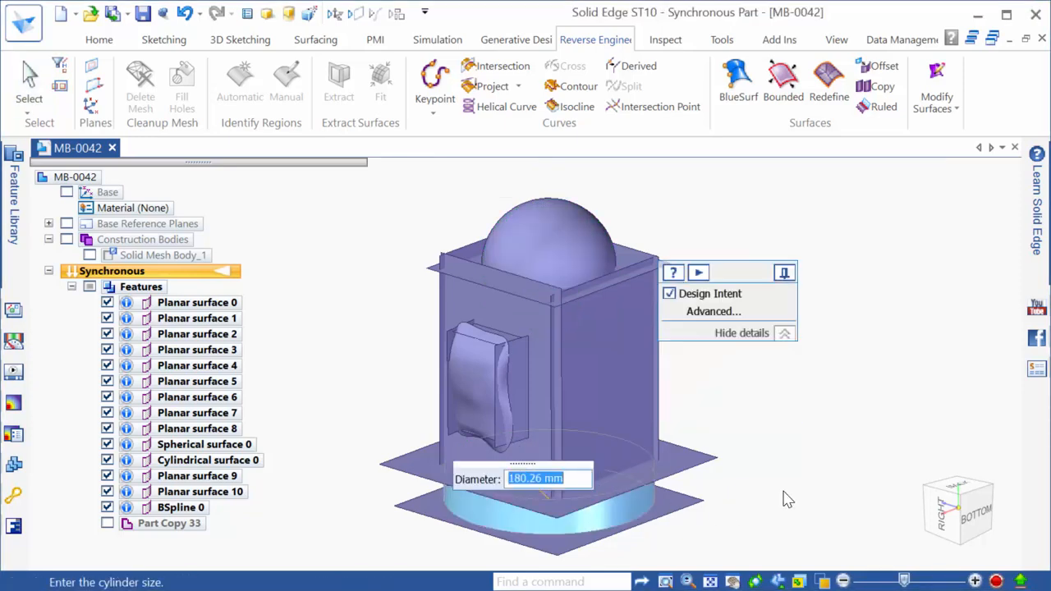
type("185")
key("Return")
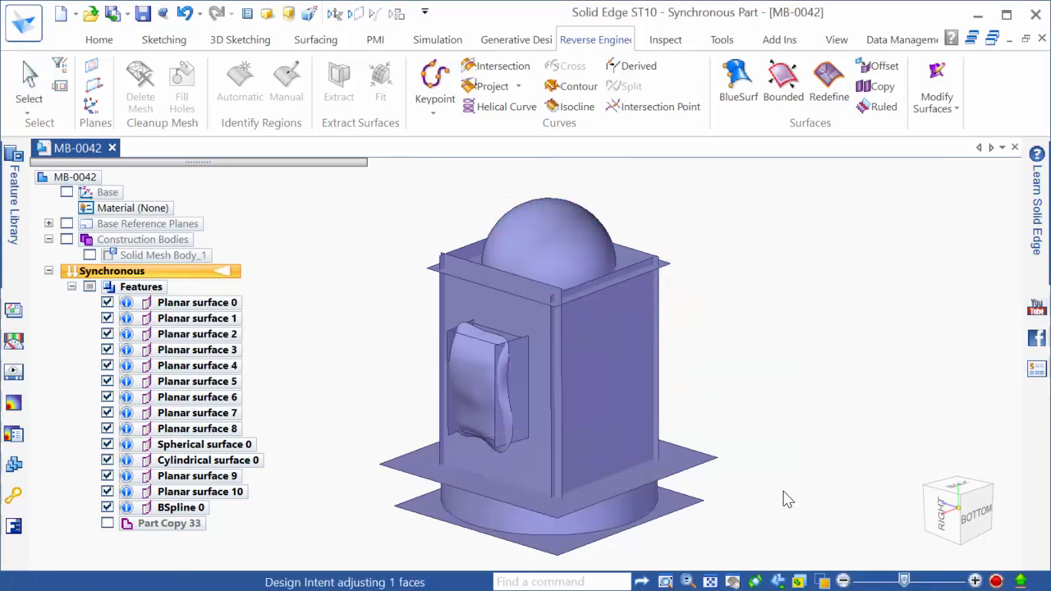
left_click(762, 493)
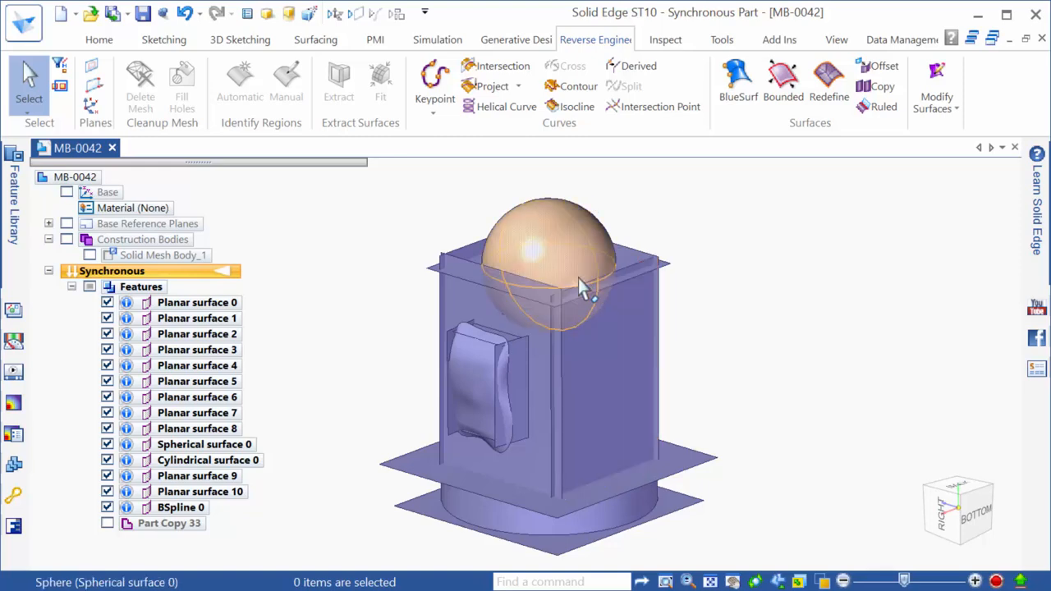
middle_click_drag(495, 474, 683, 482)
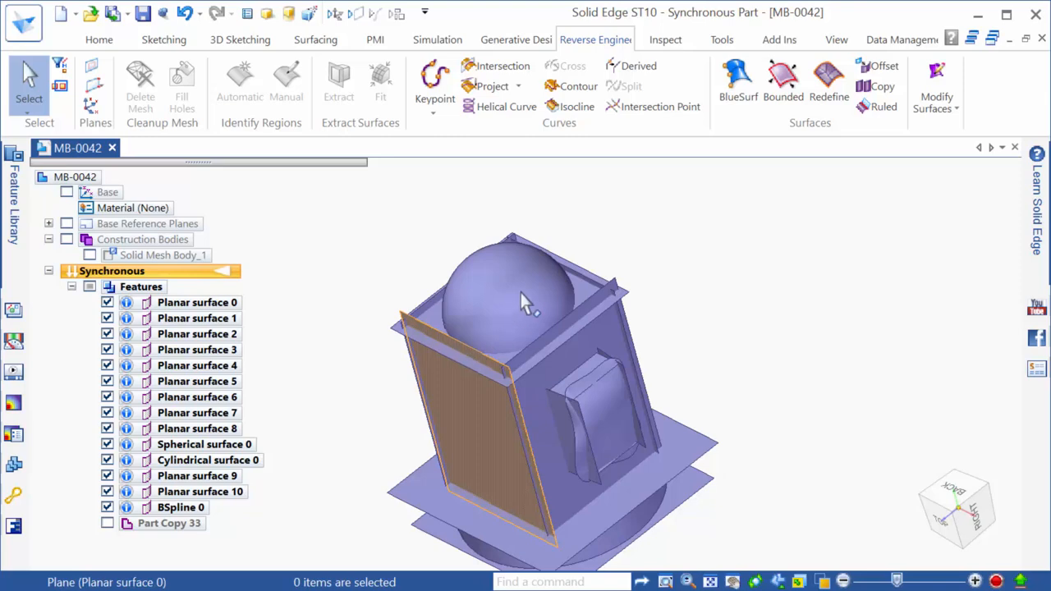
scroll(576, 319, "down", 2)
middle_click_drag(530, 333, 456, 233)
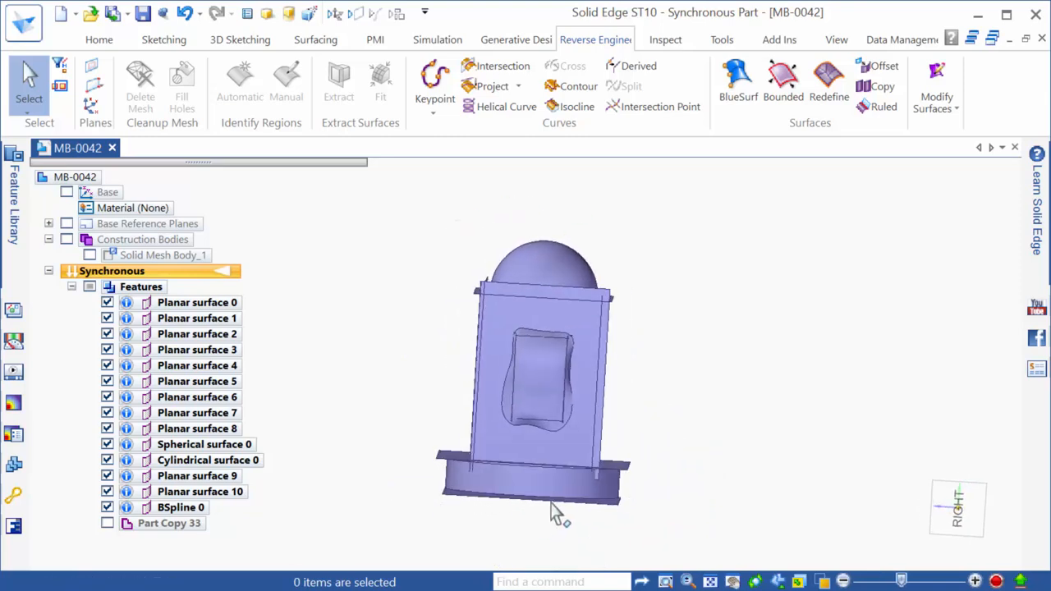
middle_click_drag(608, 477, 562, 497)
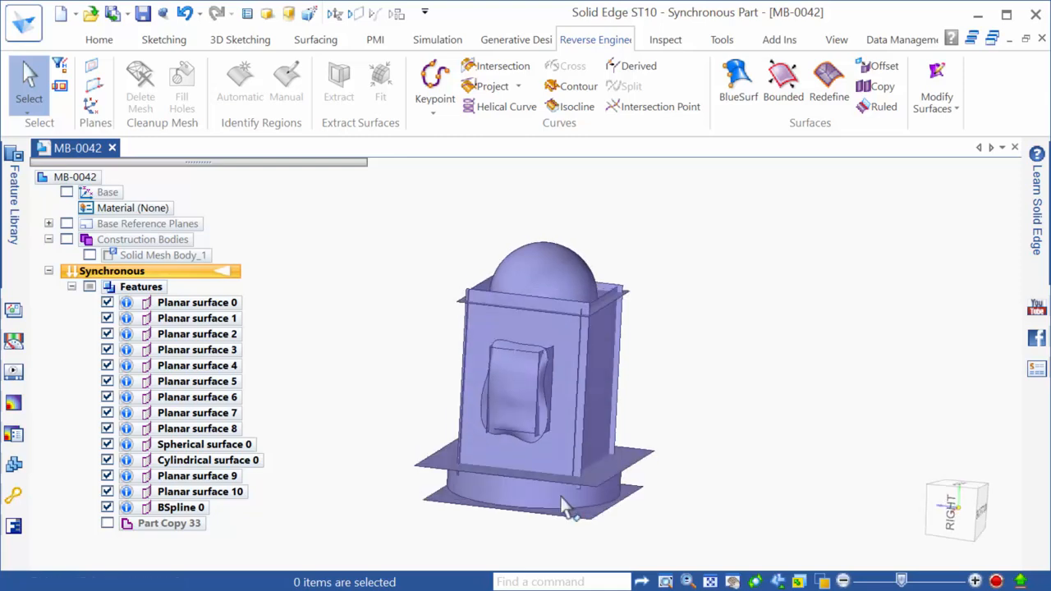
scroll(580, 479, "up", 5)
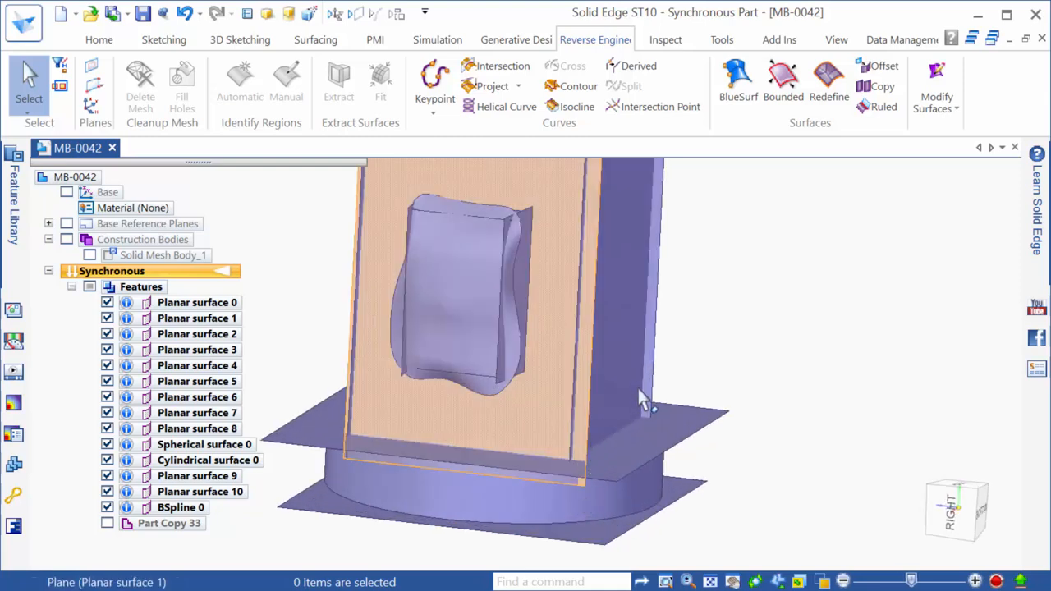
scroll(829, 460, "down", 4)
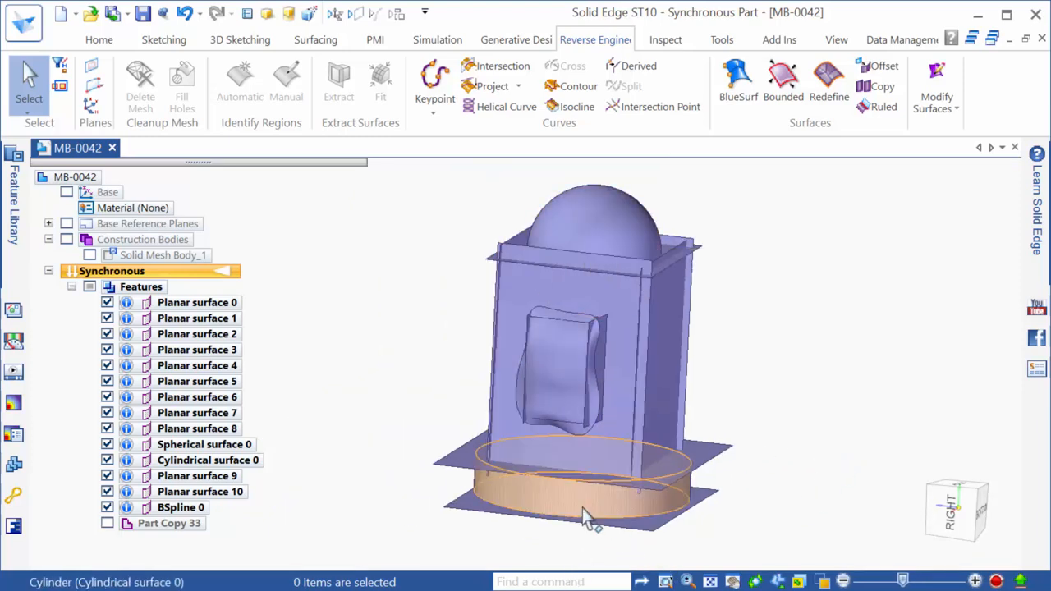
middle_click_drag(720, 384, 686, 393)
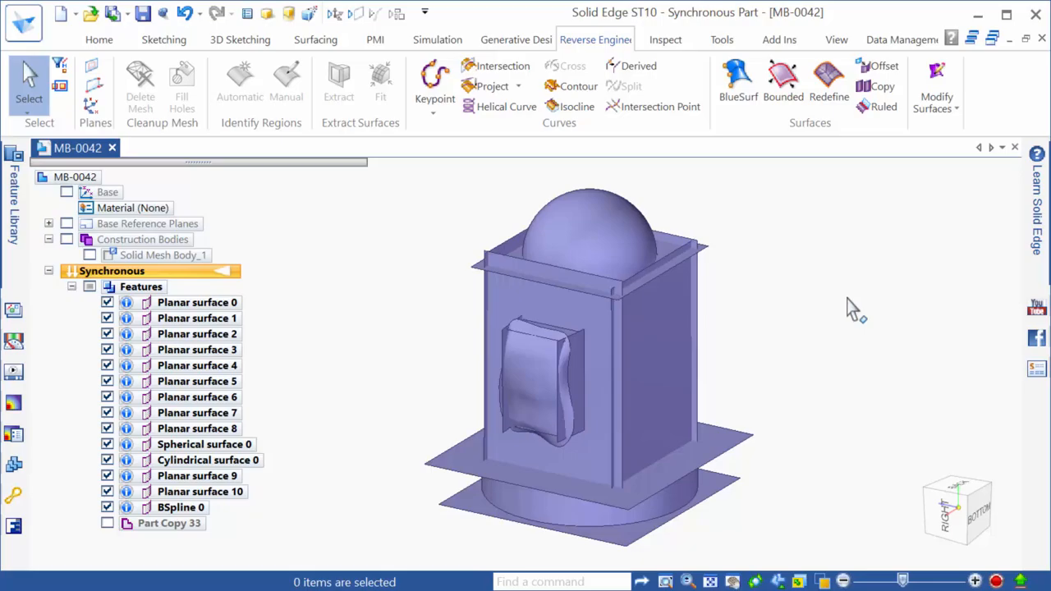
key("alt+Tab")
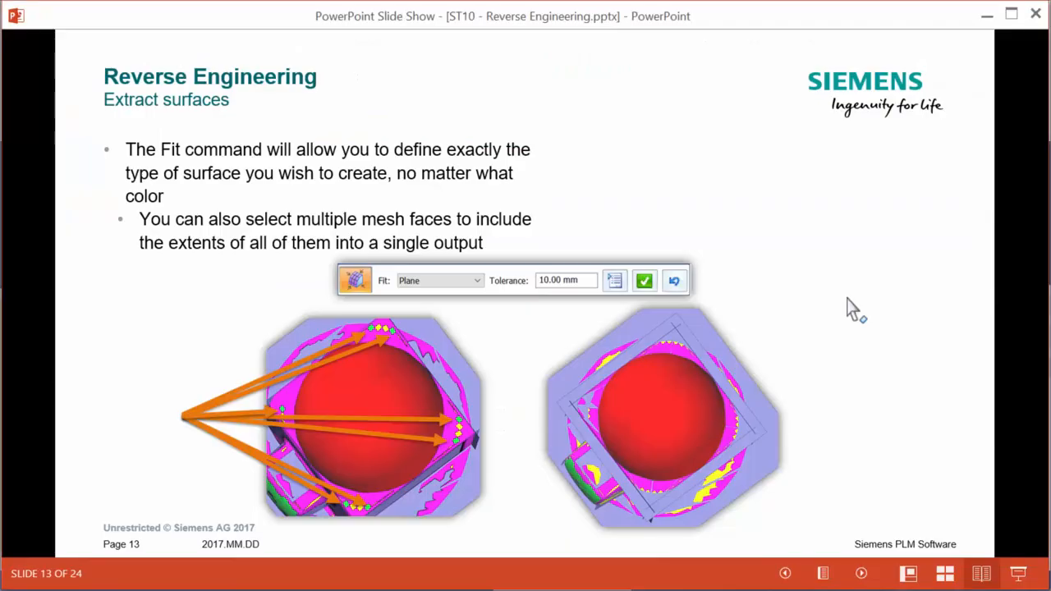
Advance the slide show to slide 14, Edit/Trim Surfaces, then return to Solid Edge
left_click(852, 309)
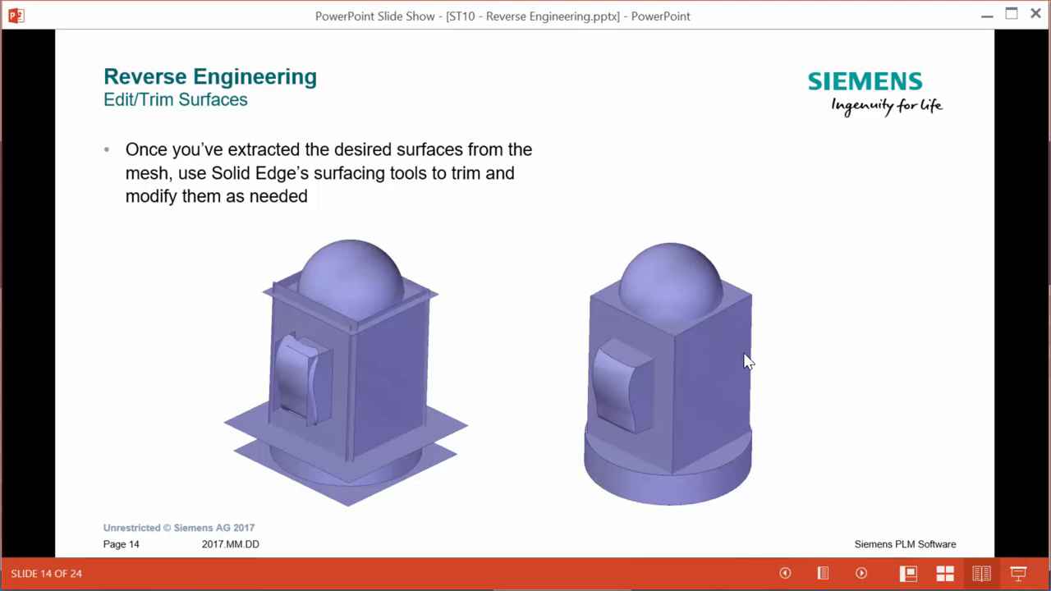
key("alt+Tab")
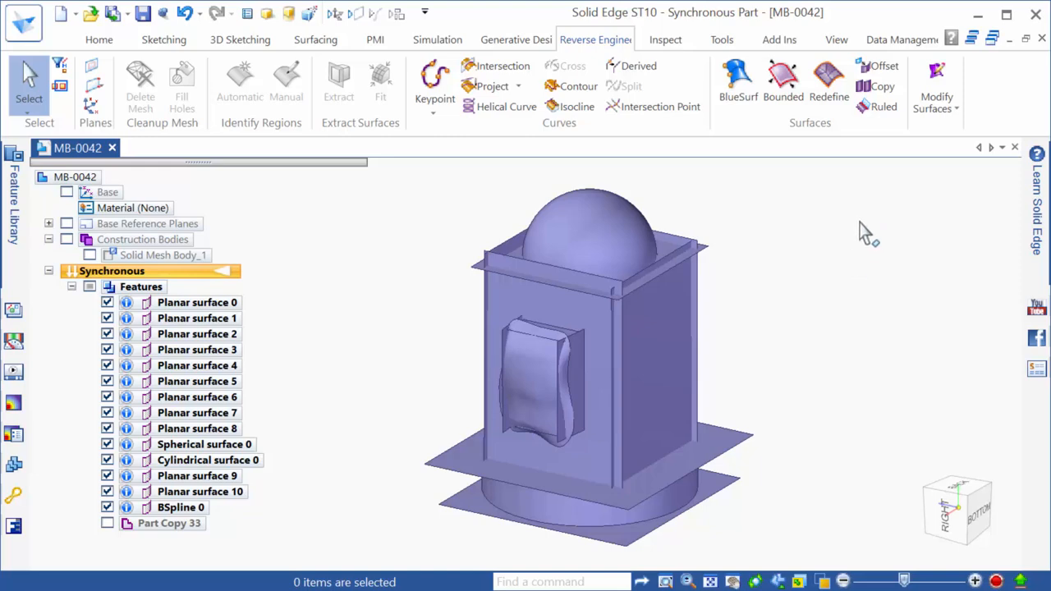
Extend the cylindrical base surface about 14 mm past both circular edges, creating Extend 1
left_click(945, 111)
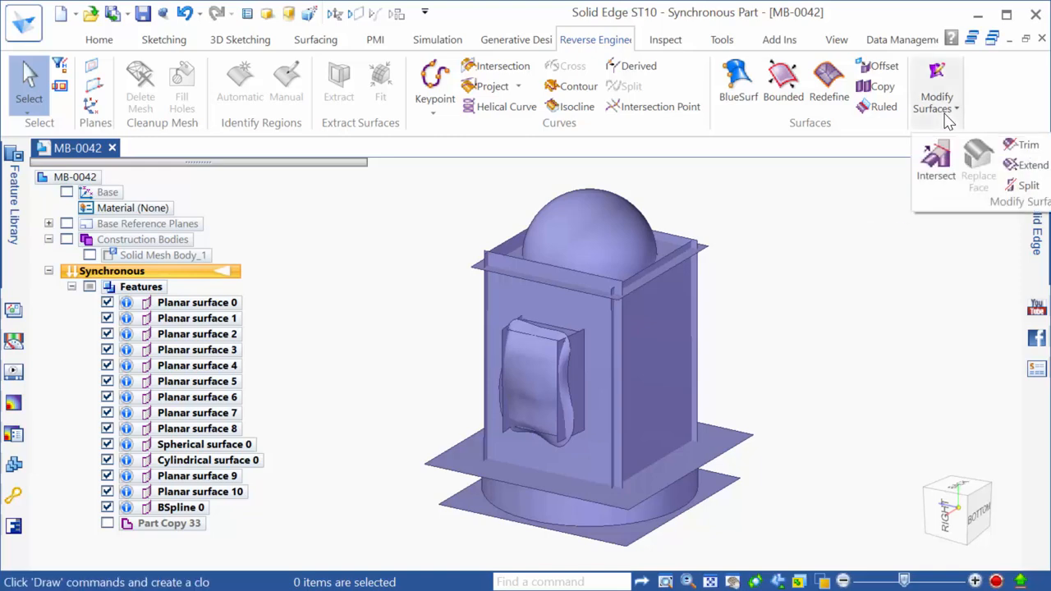
left_click(1028, 165)
scroll(781, 466, "down", 1)
scroll(765, 489, "up", 2)
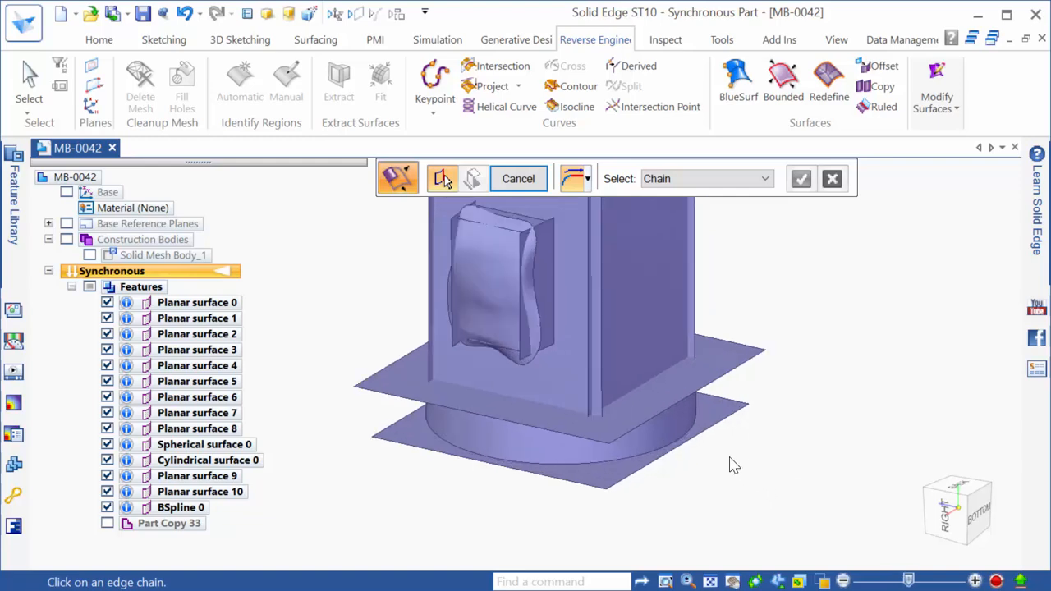
middle_click_drag(680, 402, 671, 369)
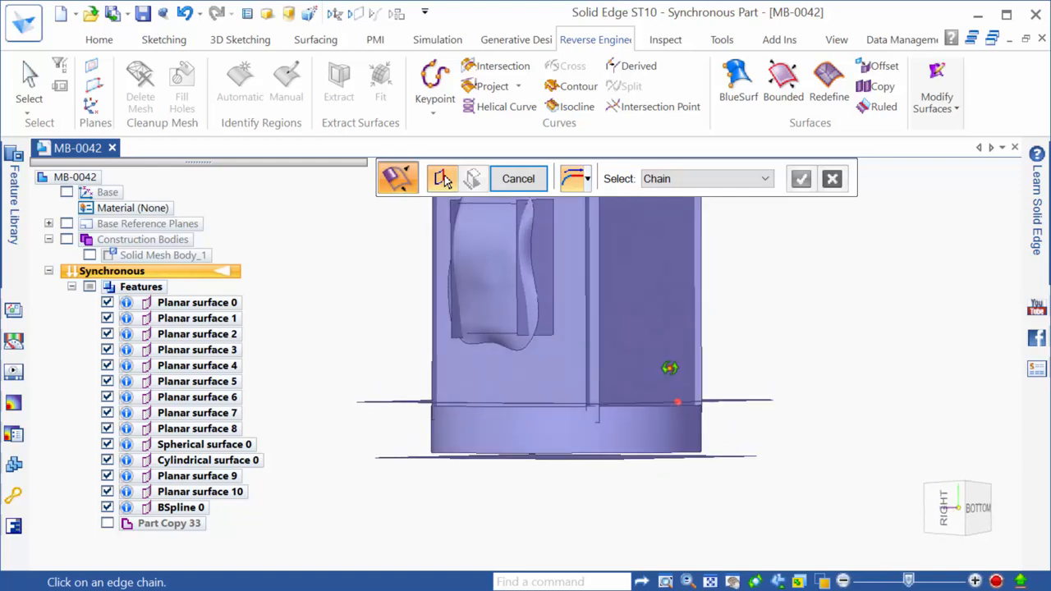
left_click(662, 409)
middle_click_drag(665, 426, 664, 444)
left_click(662, 455)
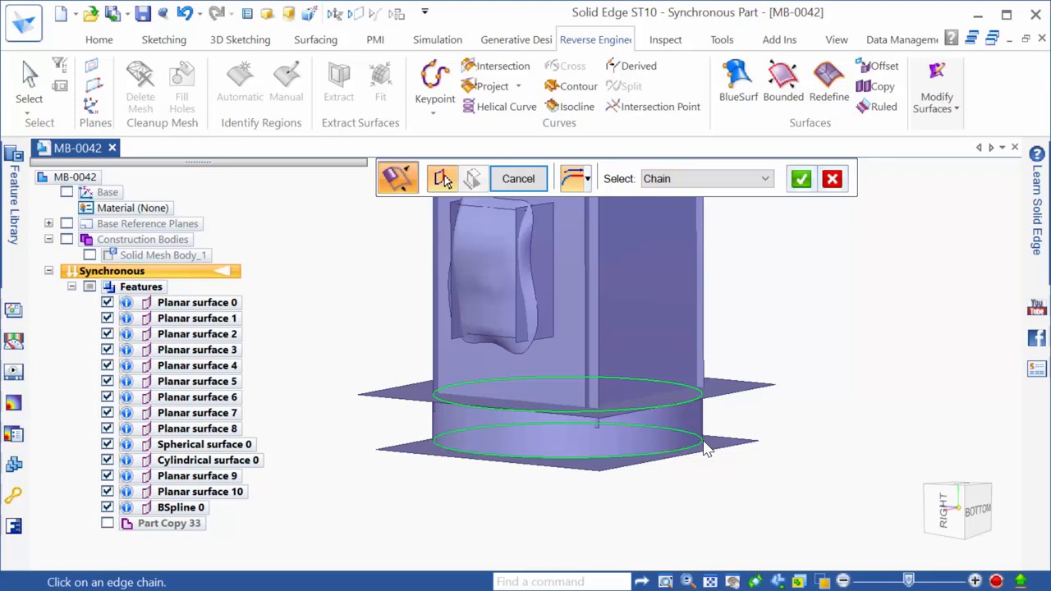
right_click(795, 382)
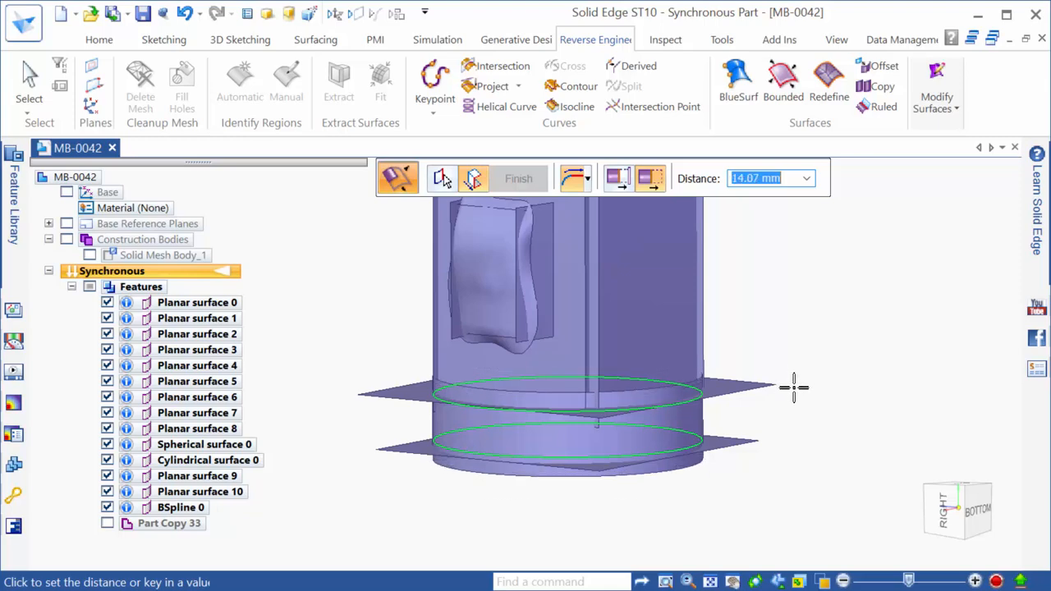
left_click(794, 388)
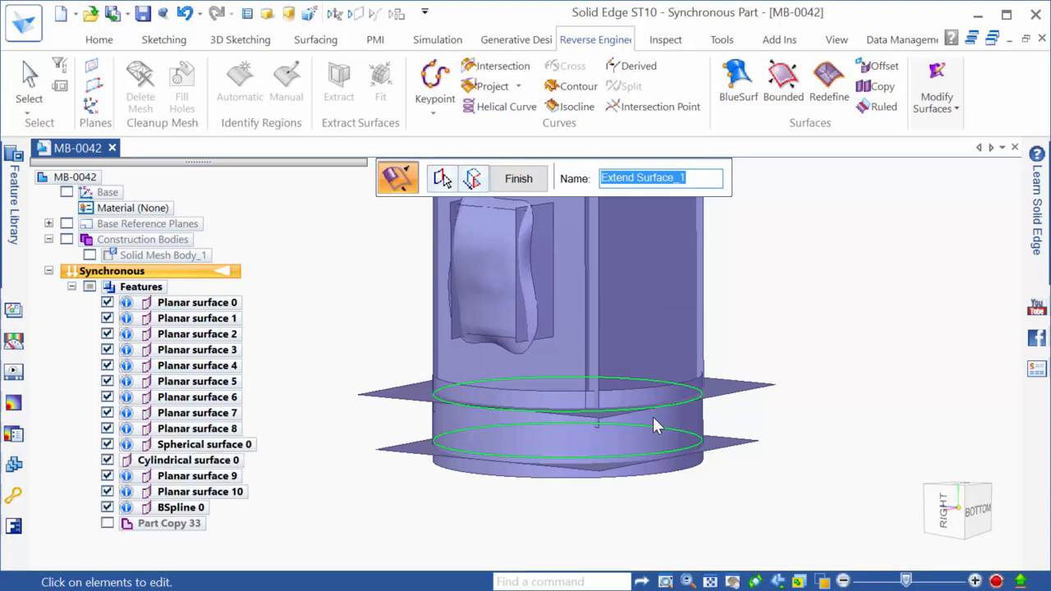
key("Return")
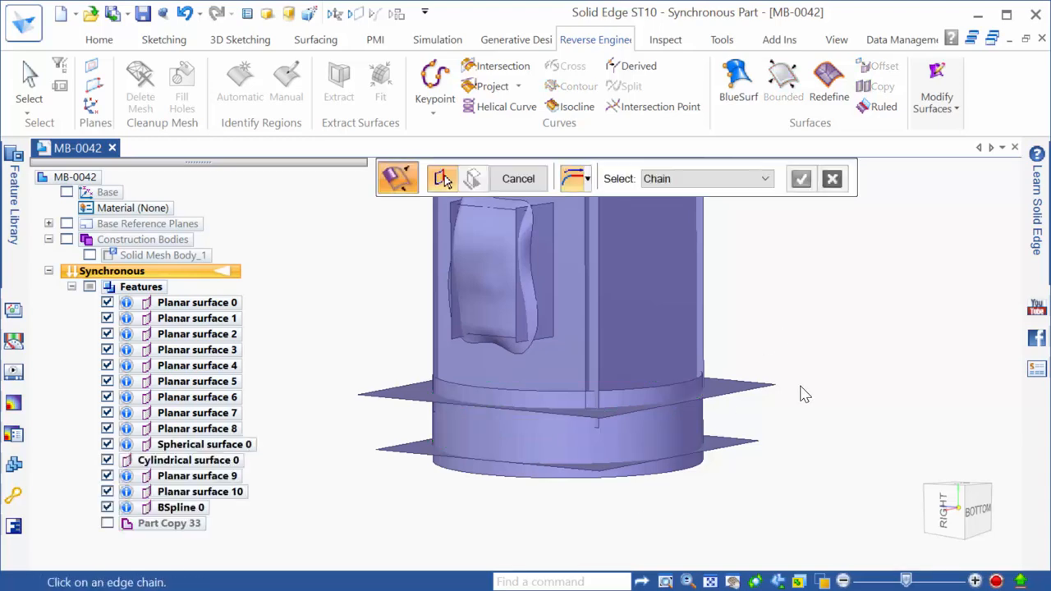
scroll(739, 487, "down", 3)
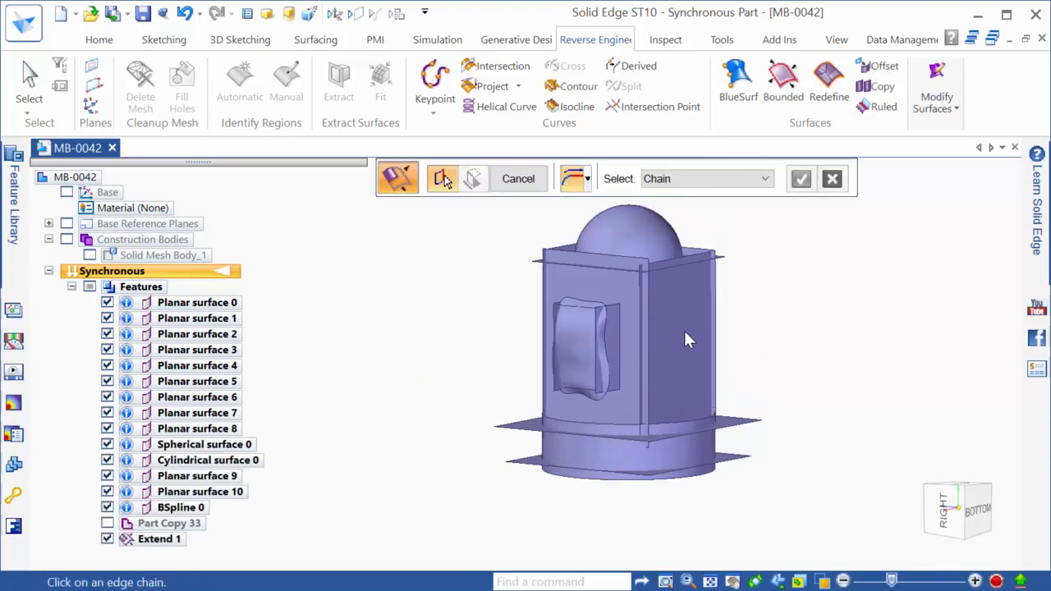
Extend Planar surface 5 atop the side bump about 14 mm from its two top edges
middle_click_drag(679, 358, 517, 221)
scroll(591, 341, "up", 3)
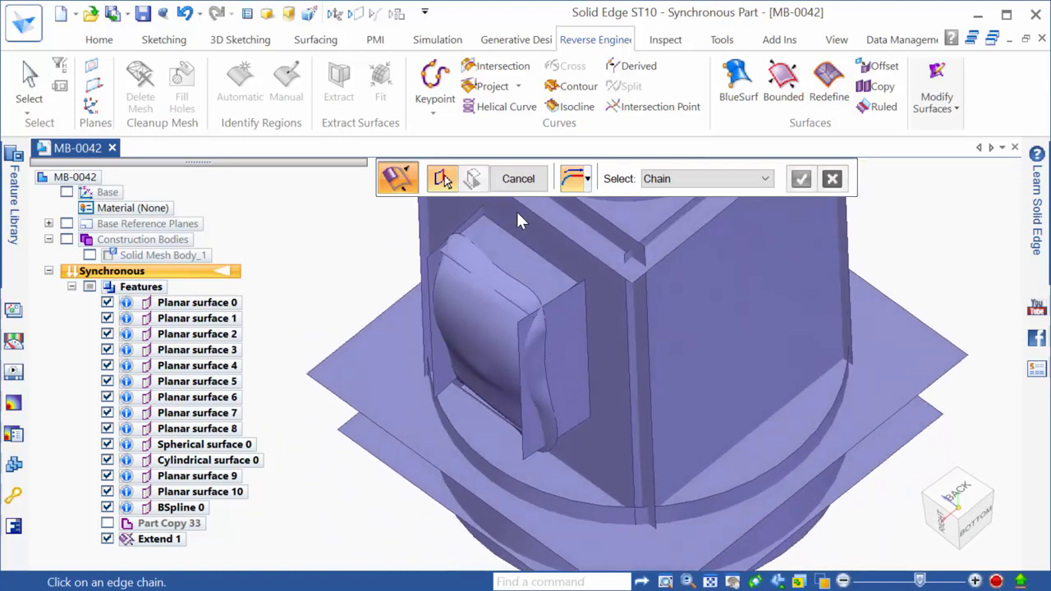
left_click(518, 241)
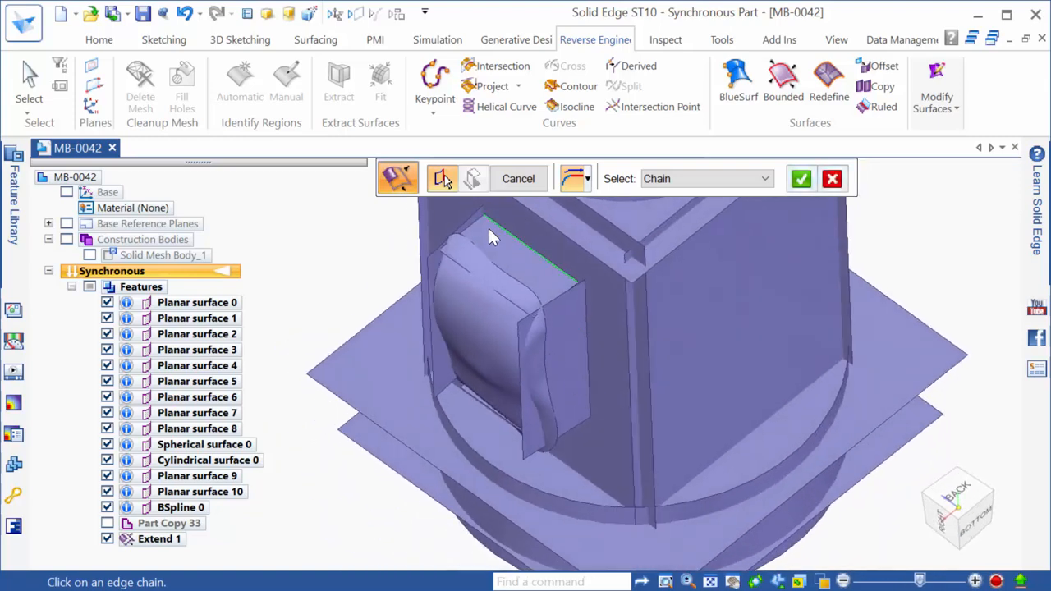
left_click(461, 265)
right_click(558, 250)
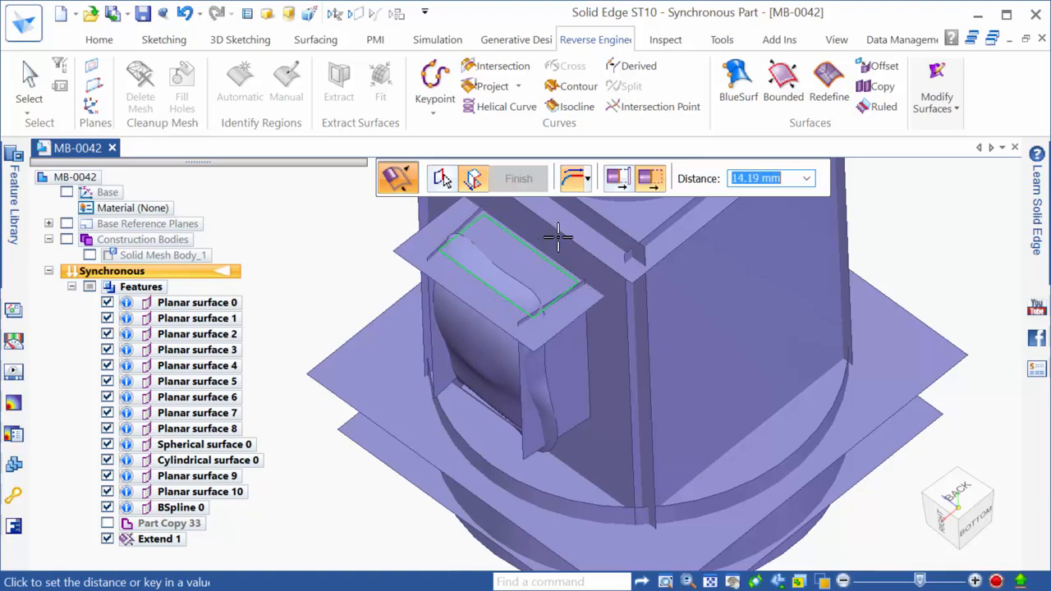
left_click(554, 235)
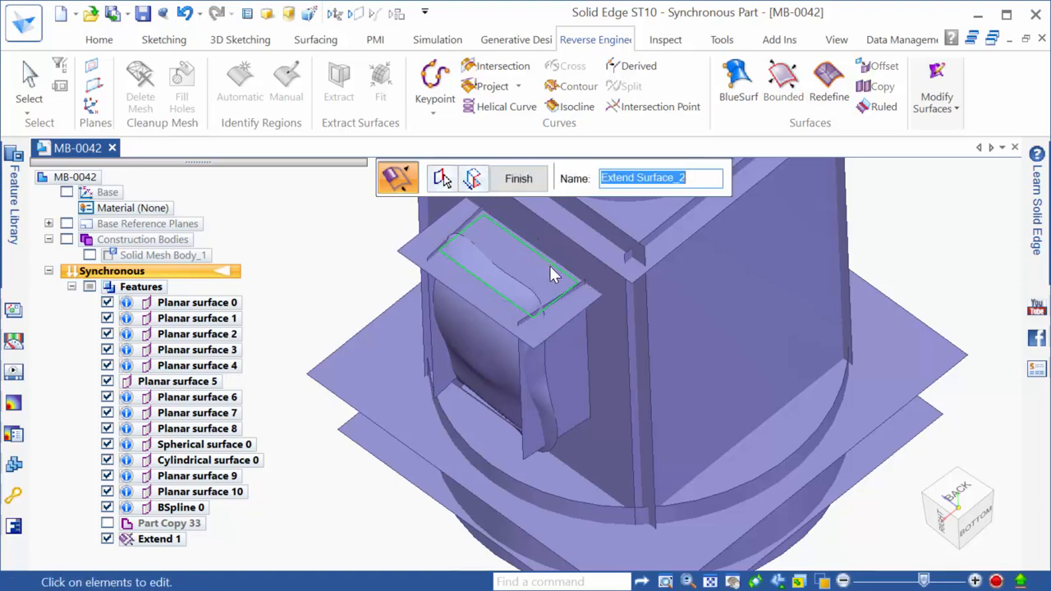
right_click(549, 271)
middle_click_drag(544, 308, 553, 202)
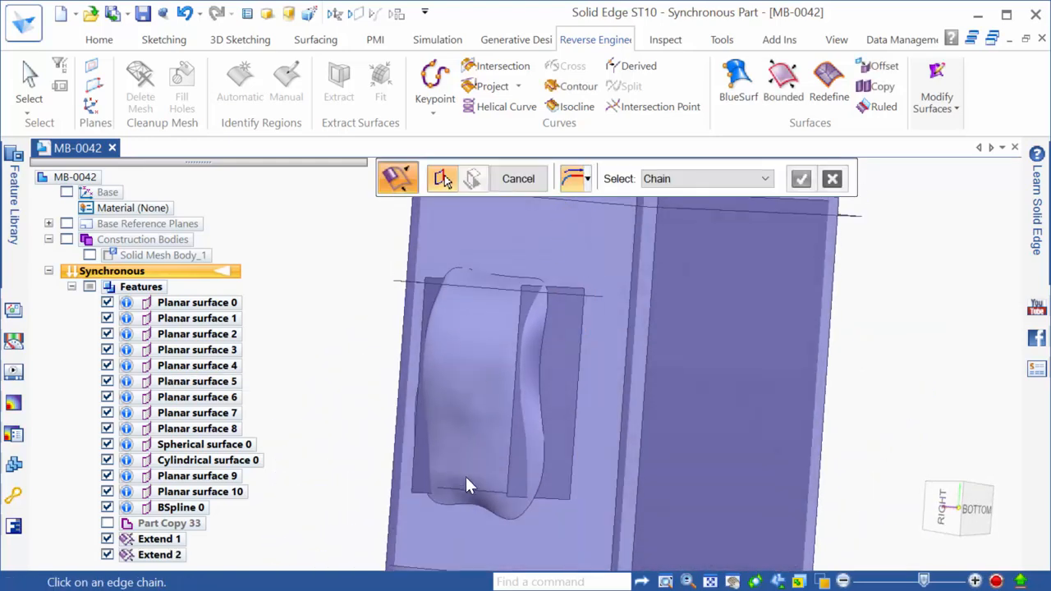
Extend the side bump's surface along its bottom edge
left_click(473, 493)
middle_click_drag(468, 505, 456, 511)
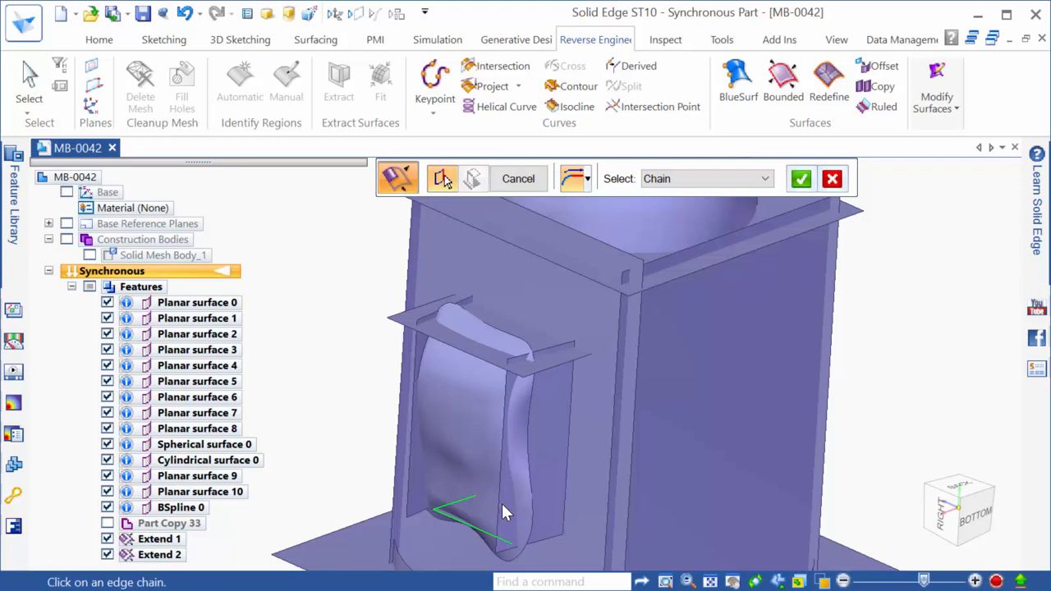
middle_click_drag(528, 542, 598, 507)
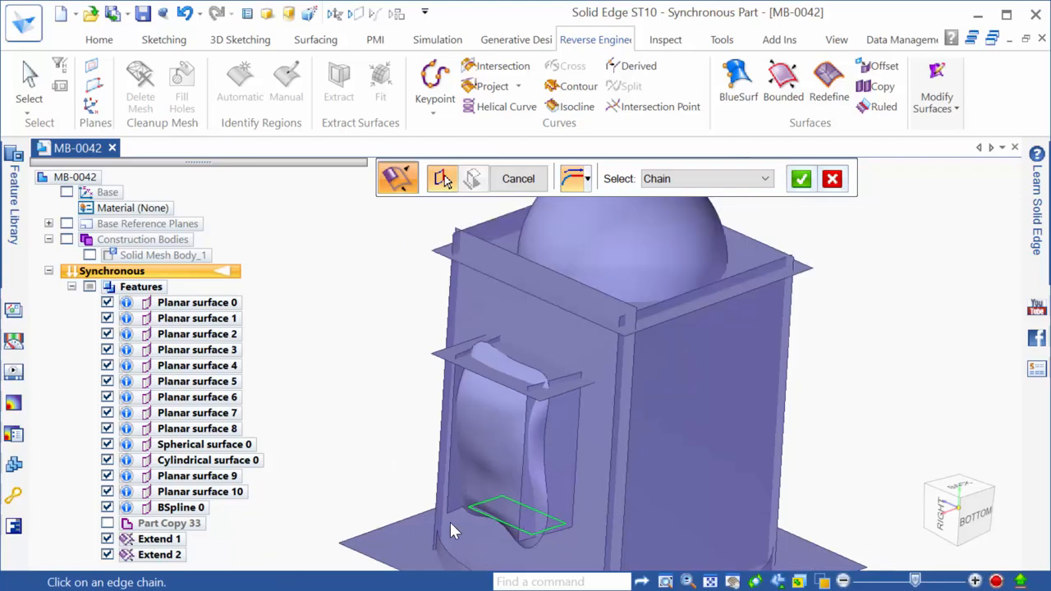
key("Return")
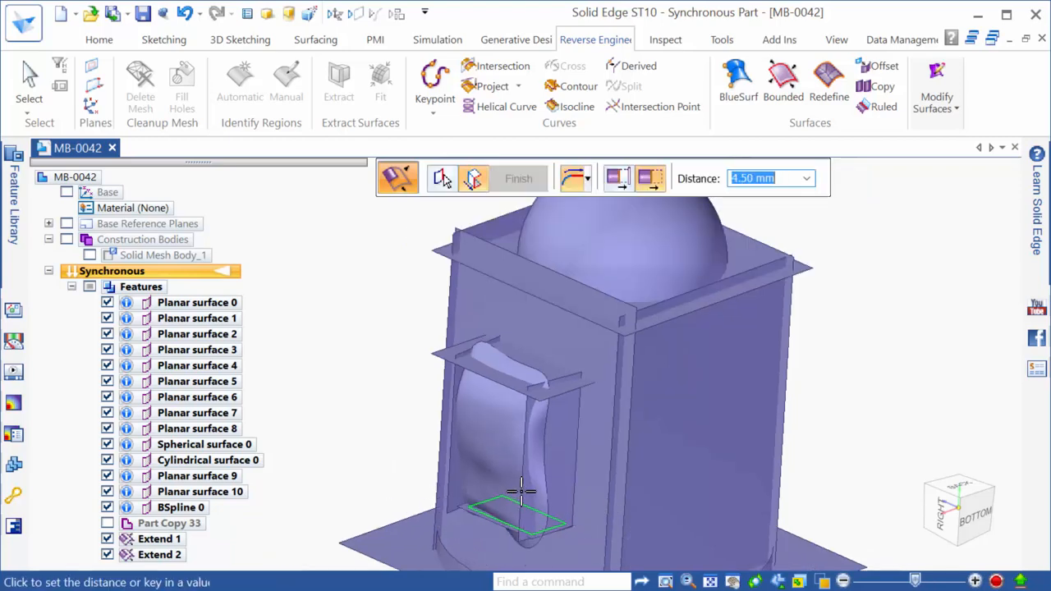
left_click(476, 520)
right_click(547, 505)
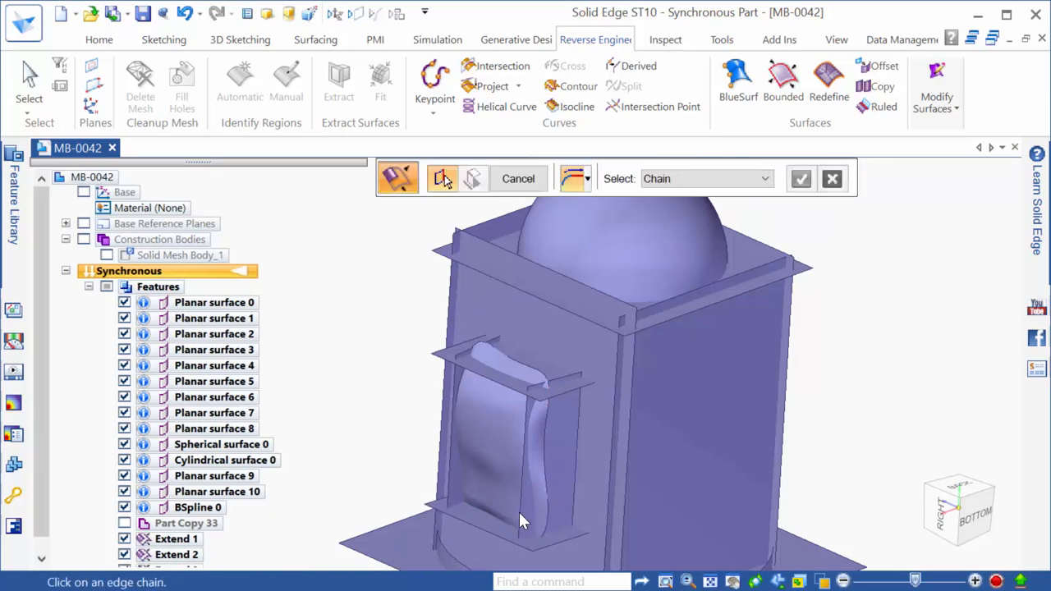
Extend the surface along the vertical edge beside the bump
left_click(577, 453)
right_click(594, 452)
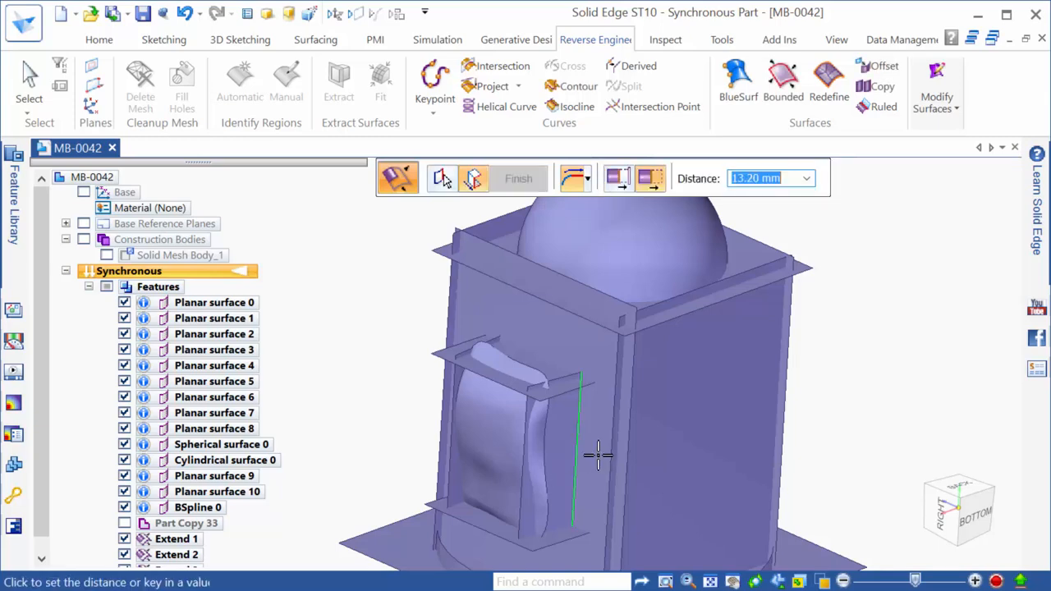
left_click(604, 461)
right_click(574, 439)
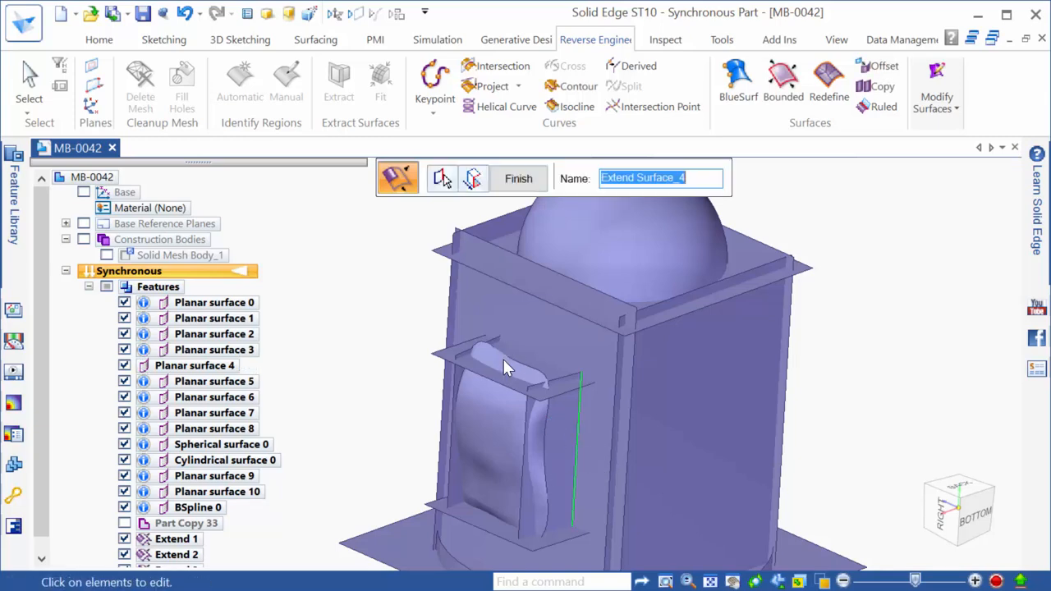
Extend the bump's edge on the opposite side of the part
middle_click_drag(507, 363, 728, 416)
key("Escape")
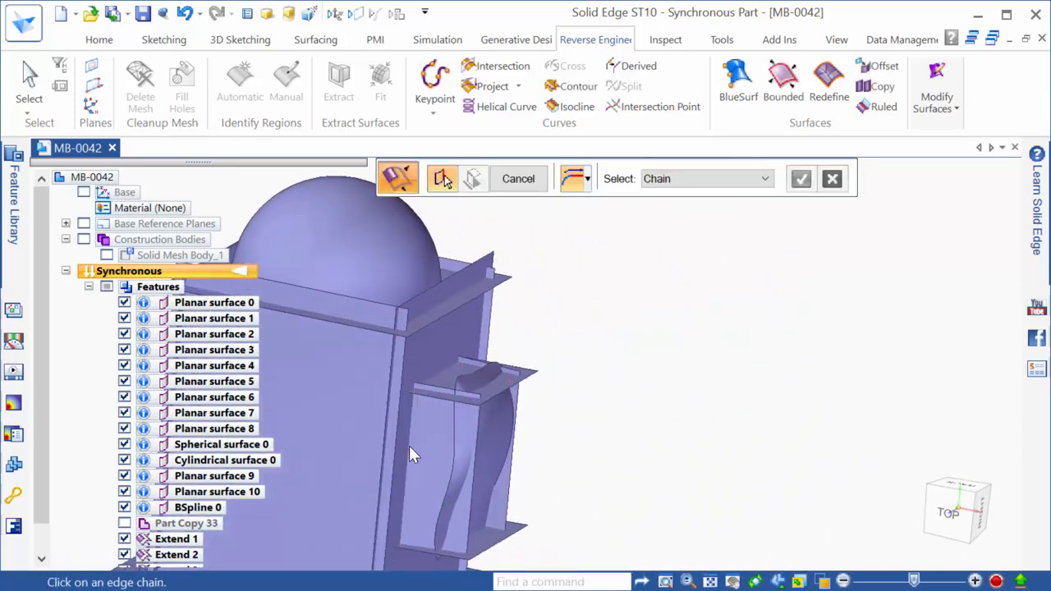
left_click(409, 446)
right_click(398, 439)
left_click(395, 439)
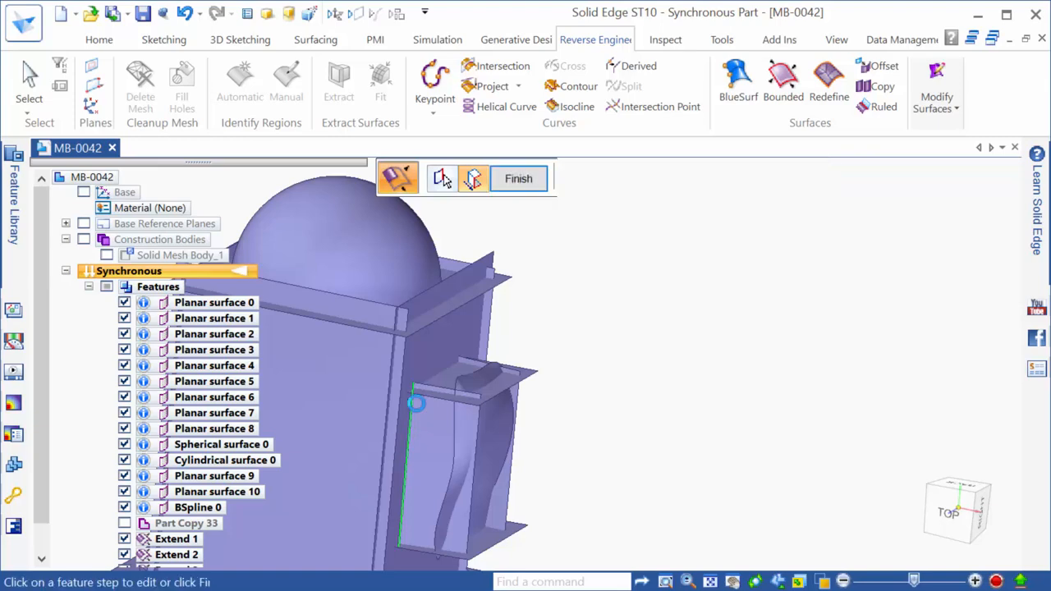
Orbit around the part to check the extended surfaces, then exit the Extend command
right_click(416, 403)
scroll(711, 341, "down", 1)
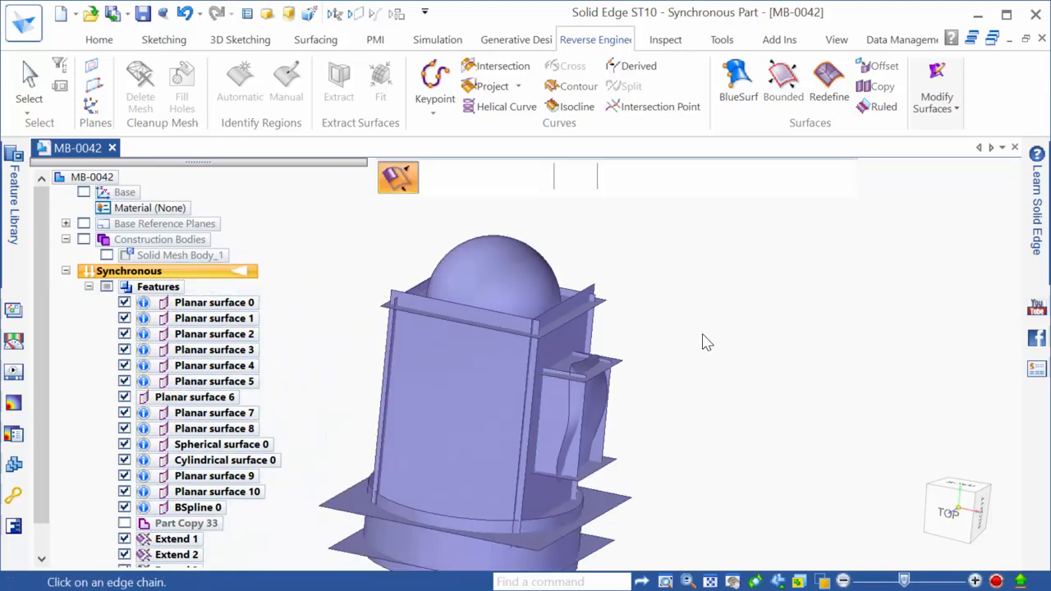
middle_click_drag(809, 359, 512, 358)
scroll(643, 348, "up", 1)
scroll(646, 373, "down", 3)
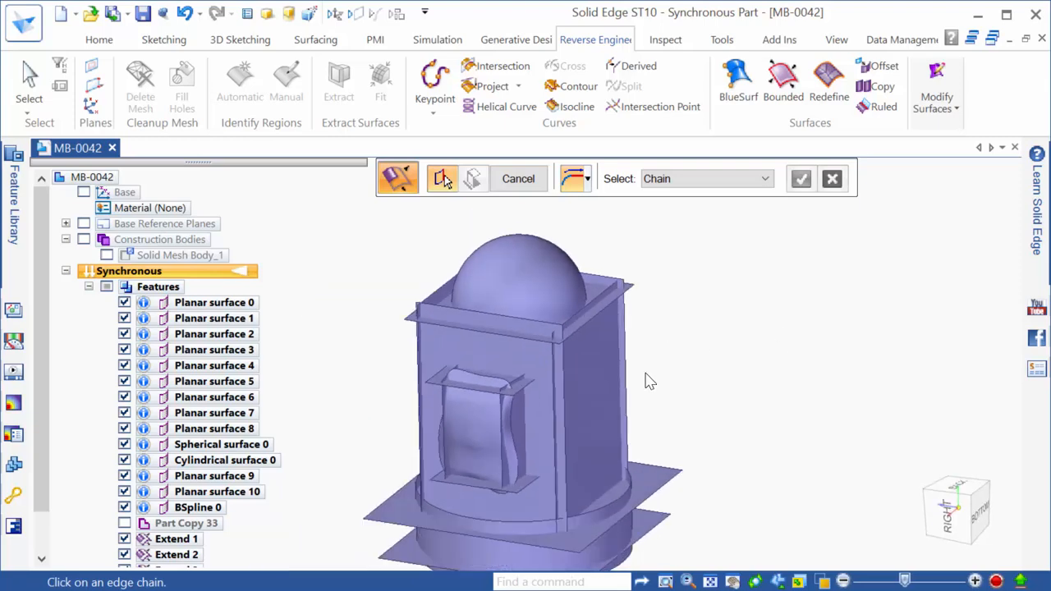
scroll(500, 509, "up", 1)
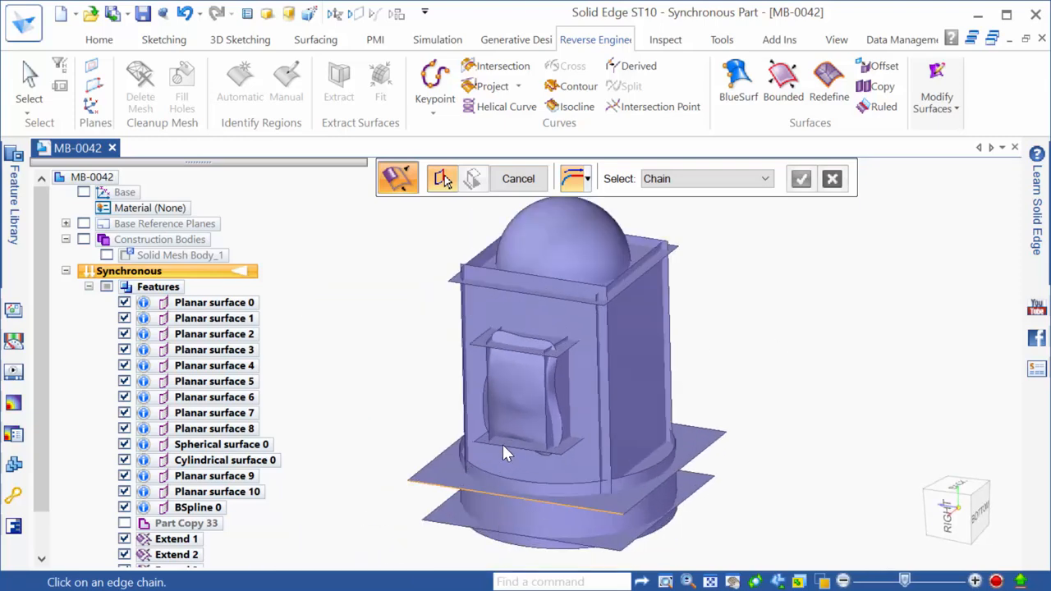
key("Escape")
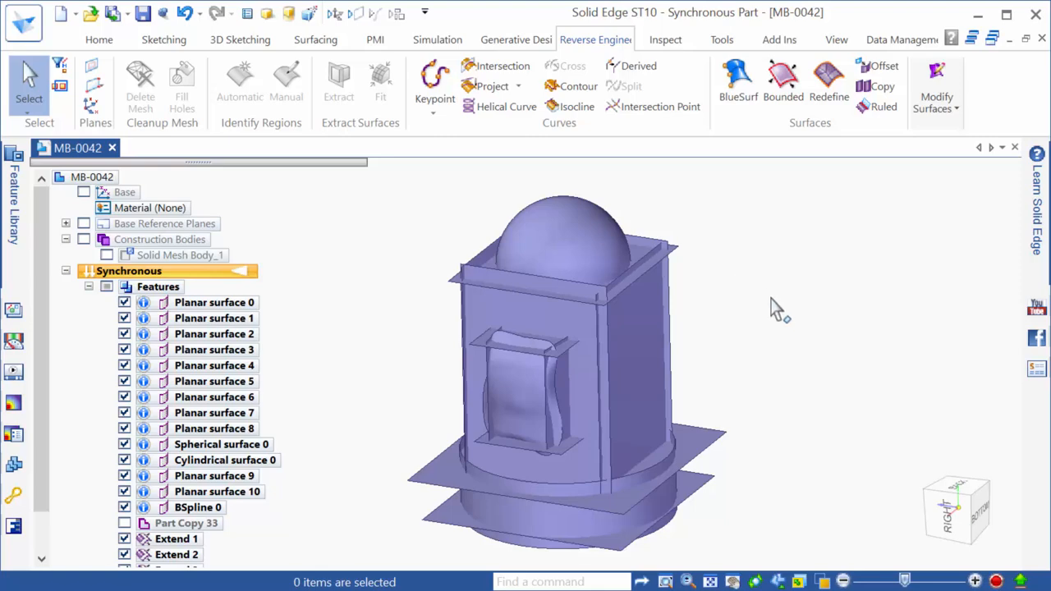
Start Intersect with the dome, top plane and back, right, front and left box surfaces
left_click(955, 99)
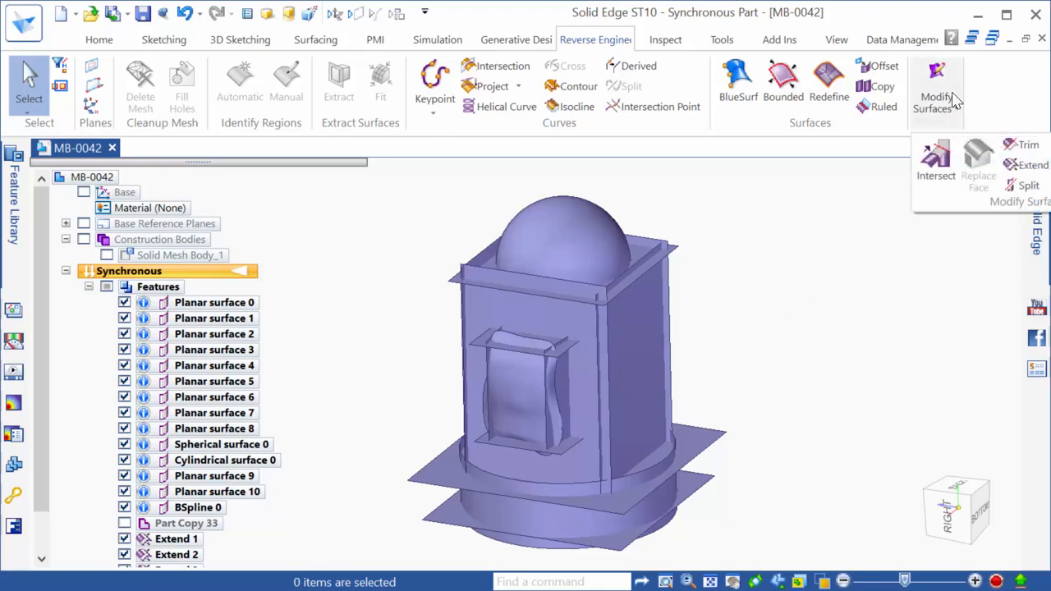
left_click(932, 164)
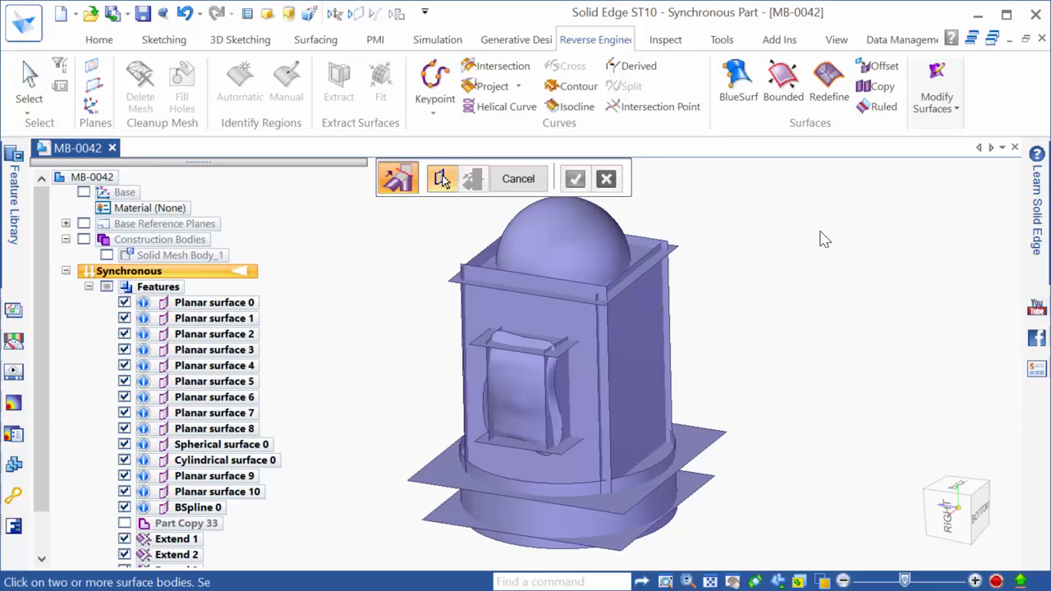
scroll(838, 456, "down", 1)
scroll(445, 285, "up", 1)
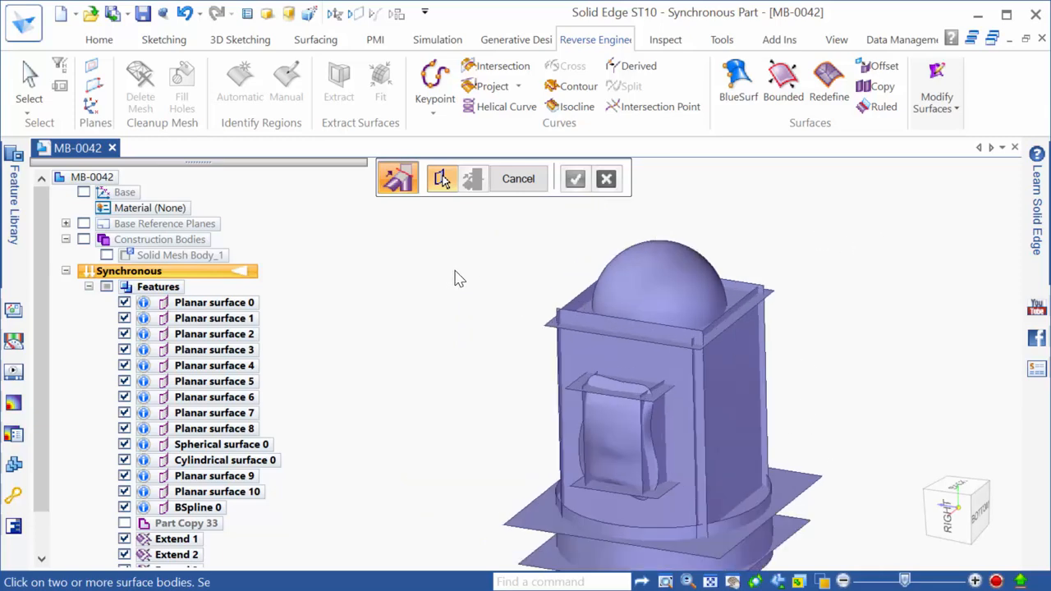
scroll(633, 454, "up", 1)
scroll(566, 358, "down", 1)
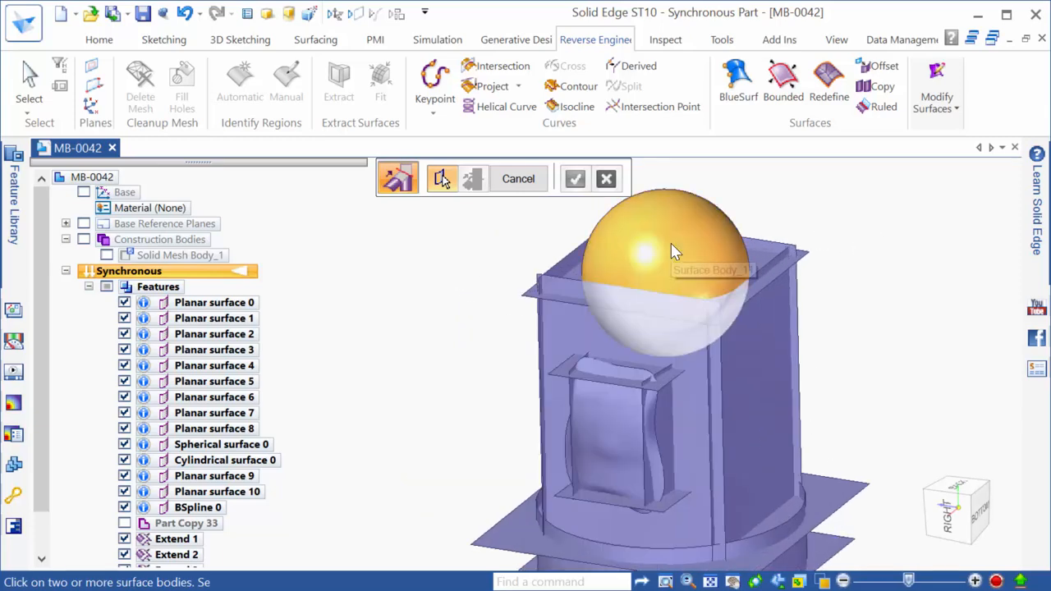
left_click(678, 209)
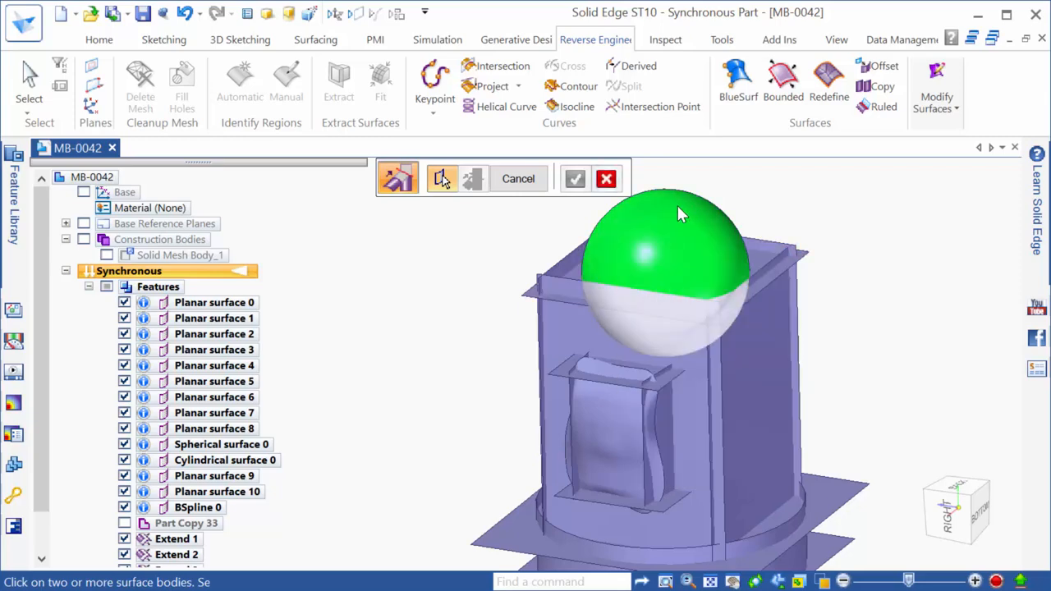
left_click(769, 263)
left_click(766, 242)
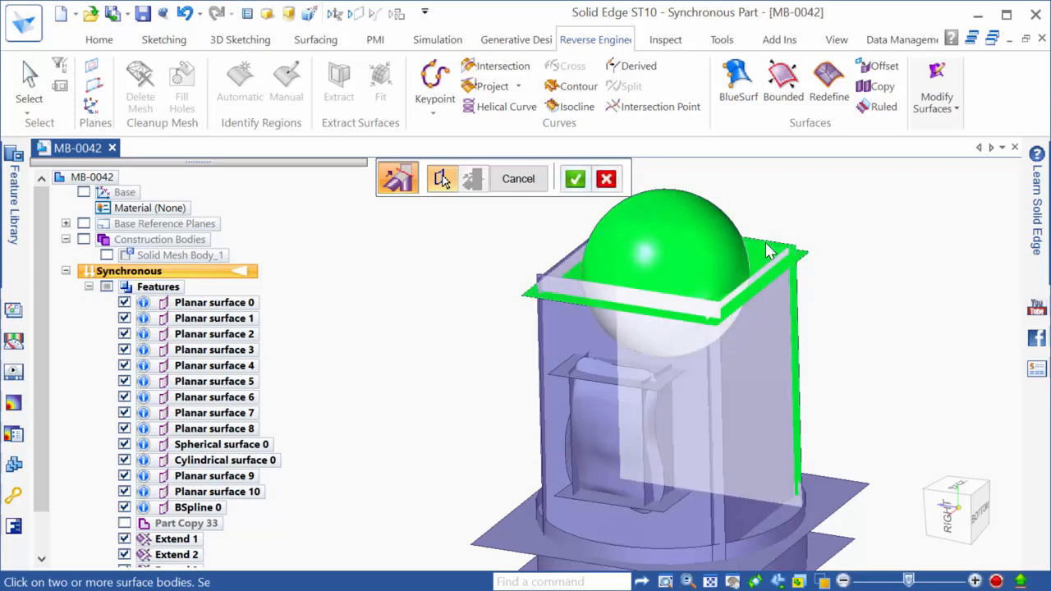
left_click(779, 261)
left_click(574, 287)
left_click(551, 274)
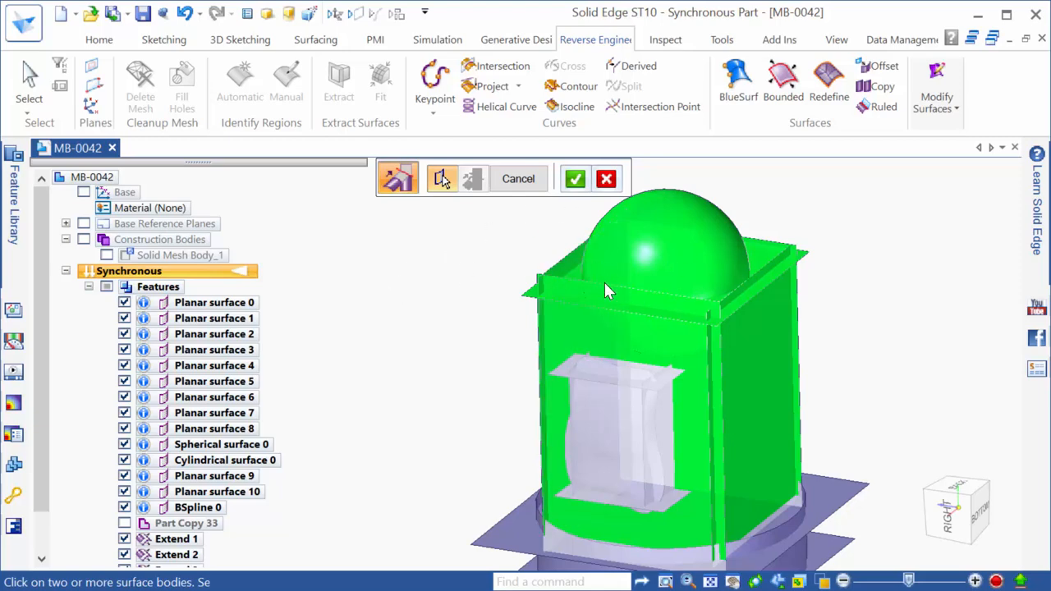
right_click(438, 251)
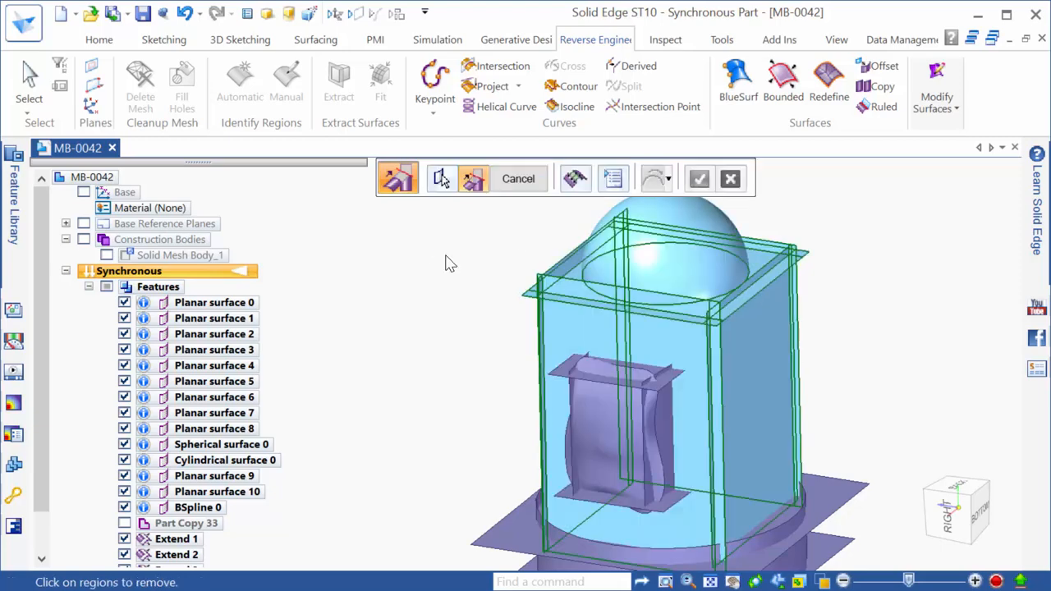
Mark the top, left, bottom, right and top-right corner strip regions for removal
left_click(955, 491)
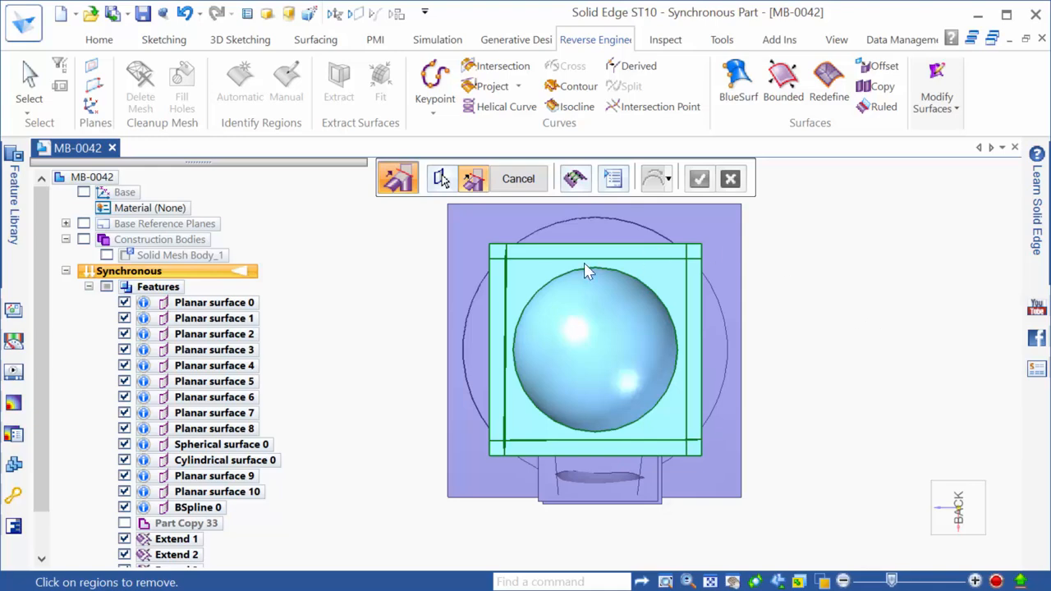
left_click(509, 260)
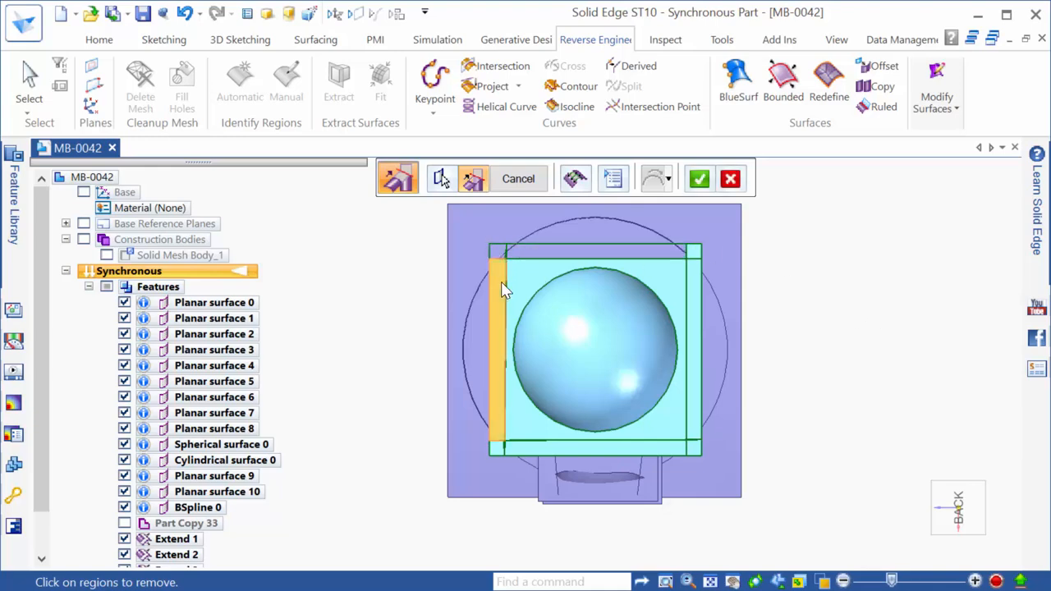
left_click(502, 289)
left_click(661, 450)
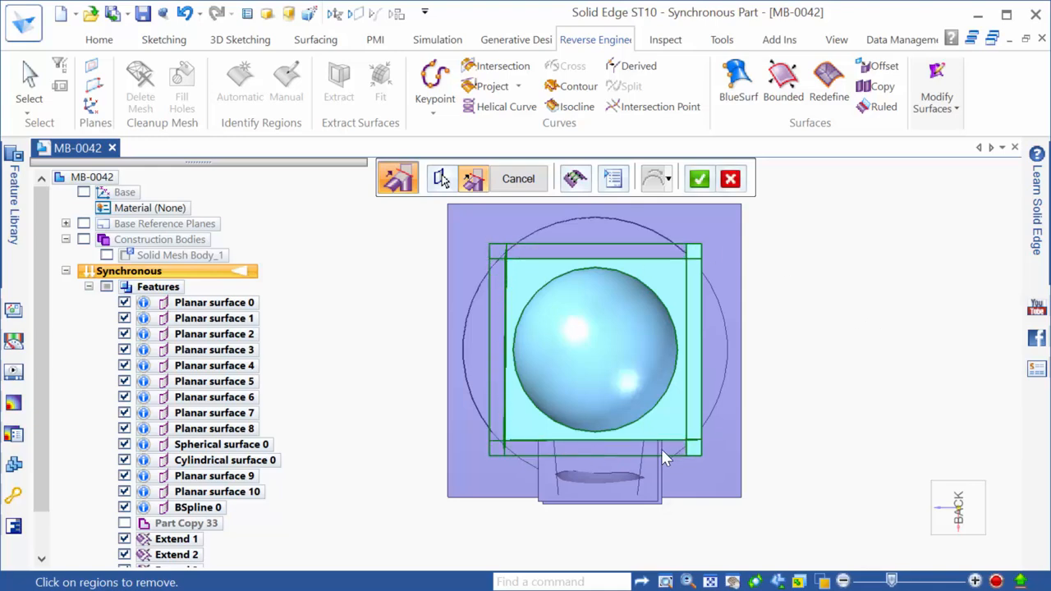
left_click(695, 423)
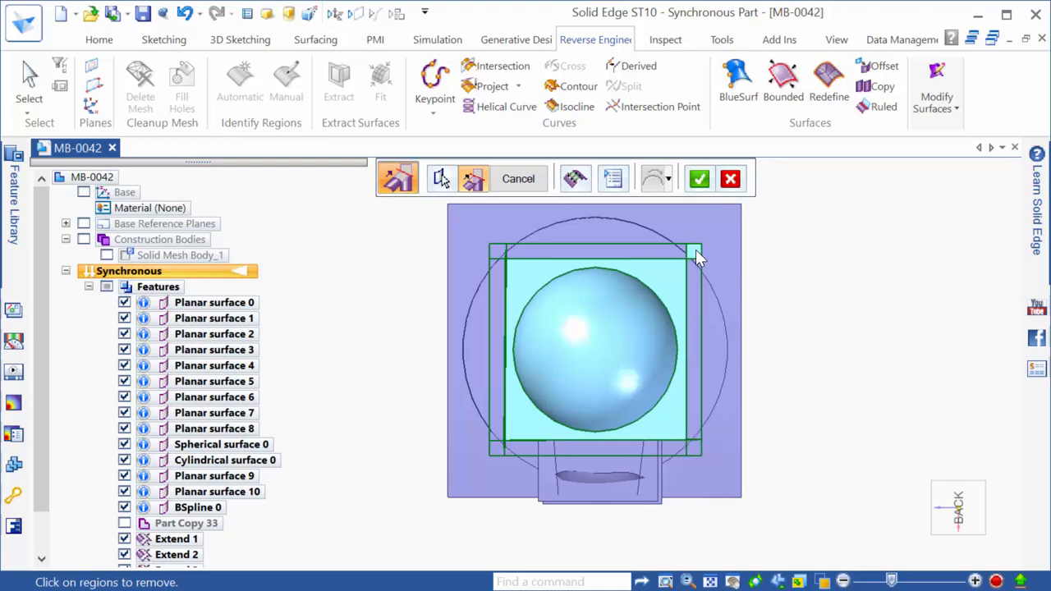
left_click(694, 251)
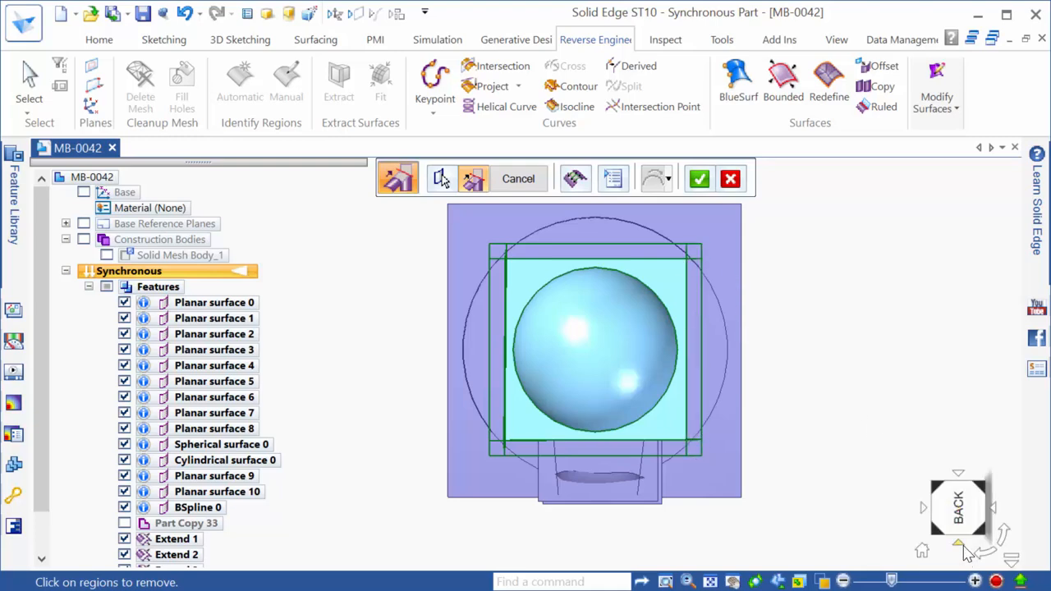
Inspect the dome and box from the right, below and an isometric angle
left_click(963, 544)
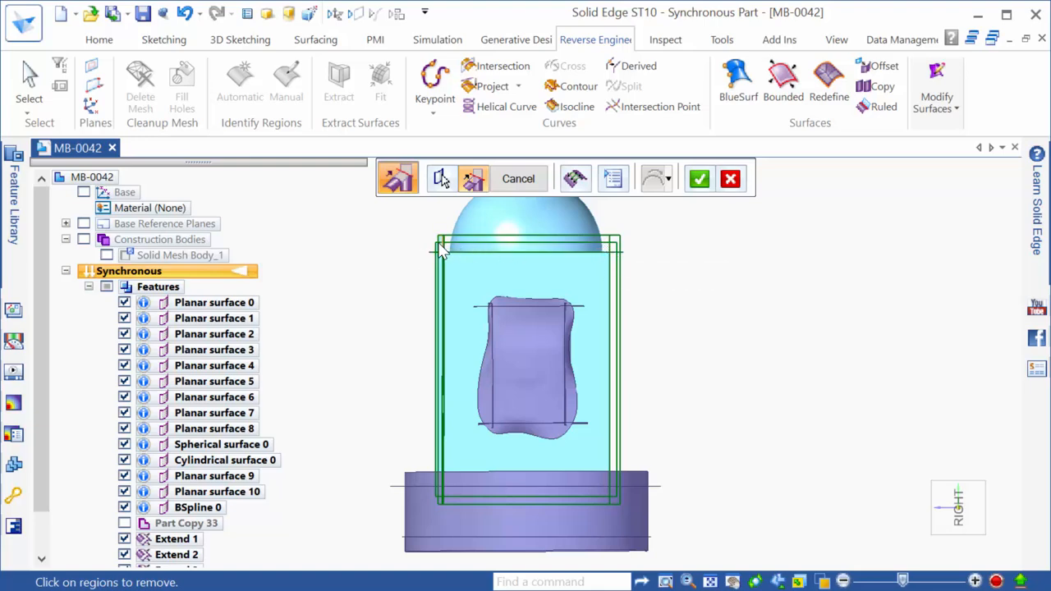
scroll(441, 251, "up", 3)
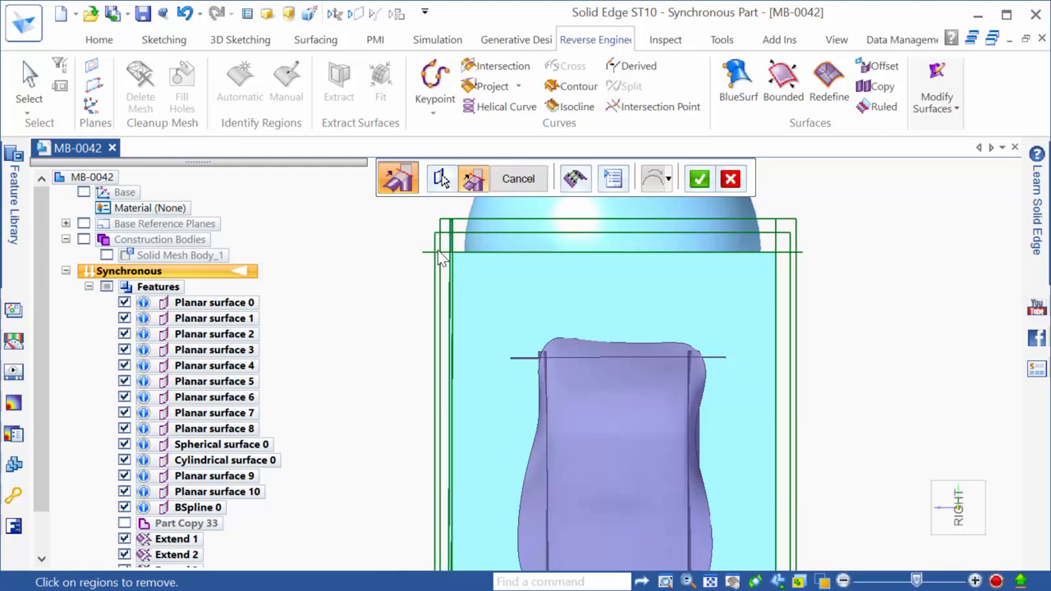
scroll(486, 280, "down", 2)
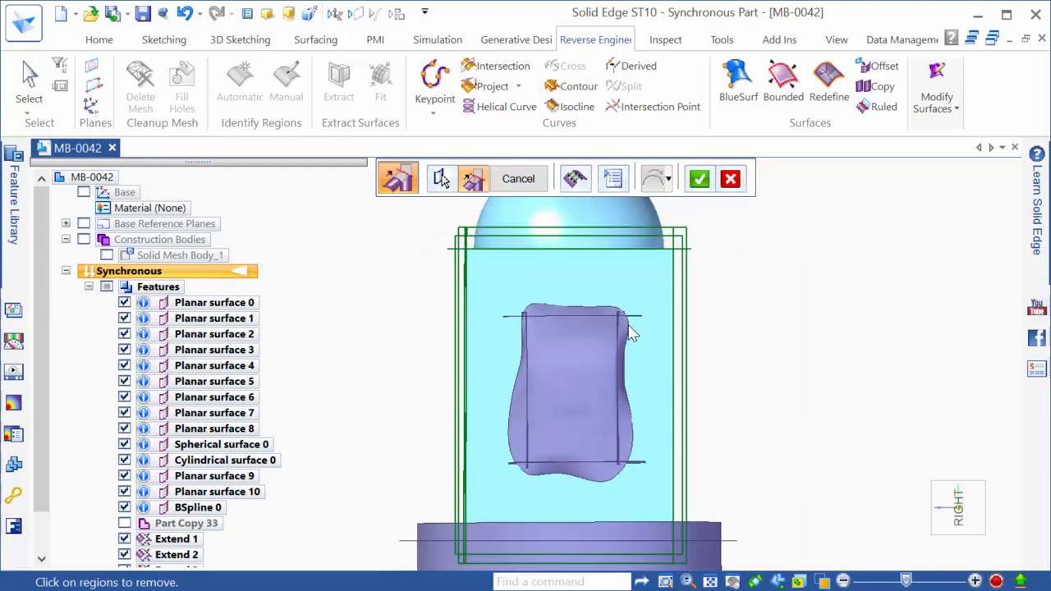
left_click(959, 510)
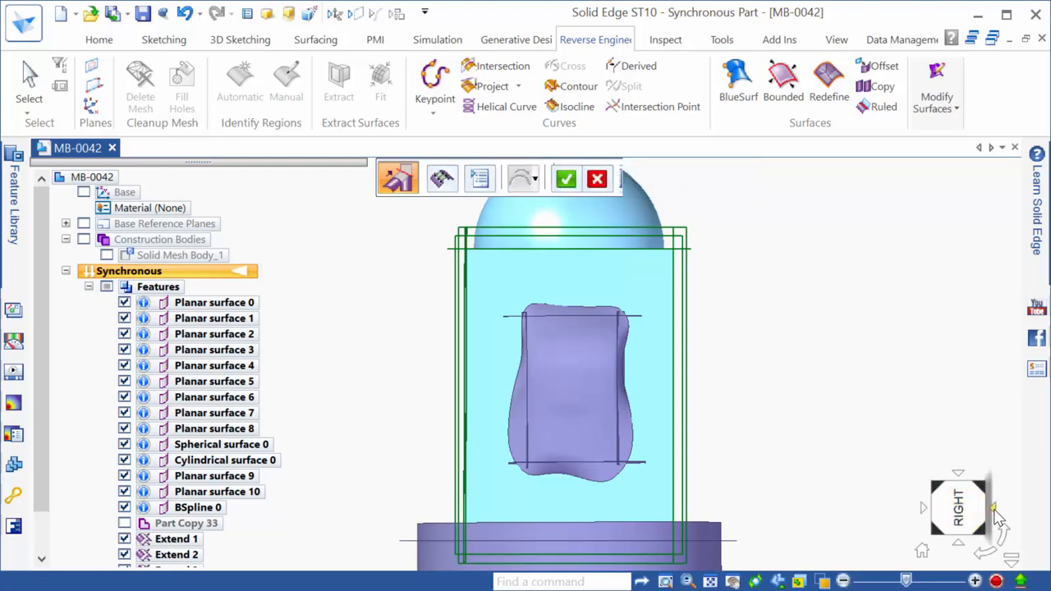
scroll(598, 274, "up", 3)
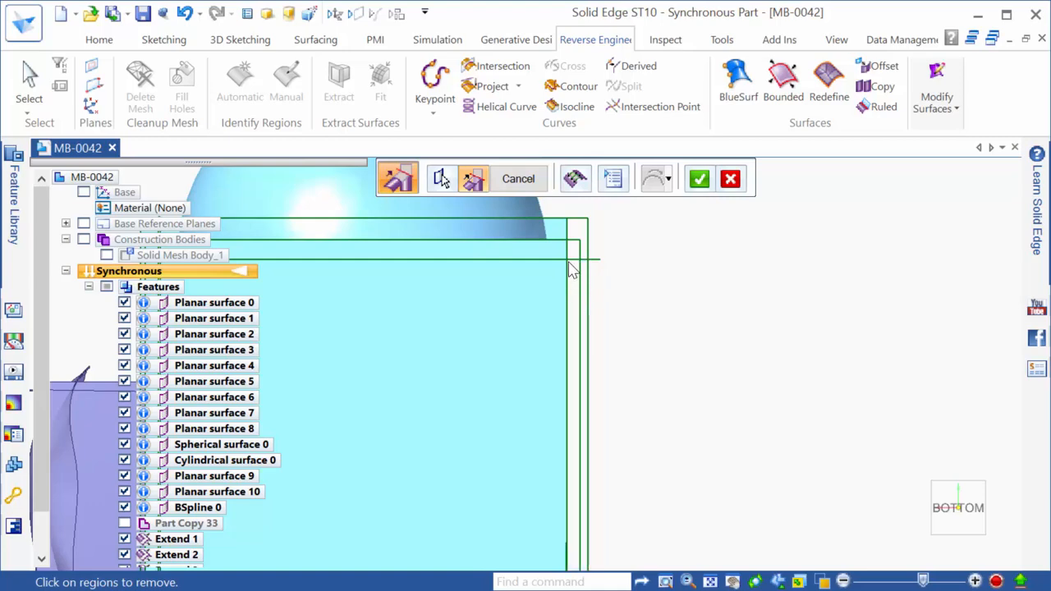
scroll(908, 293, "down", 2)
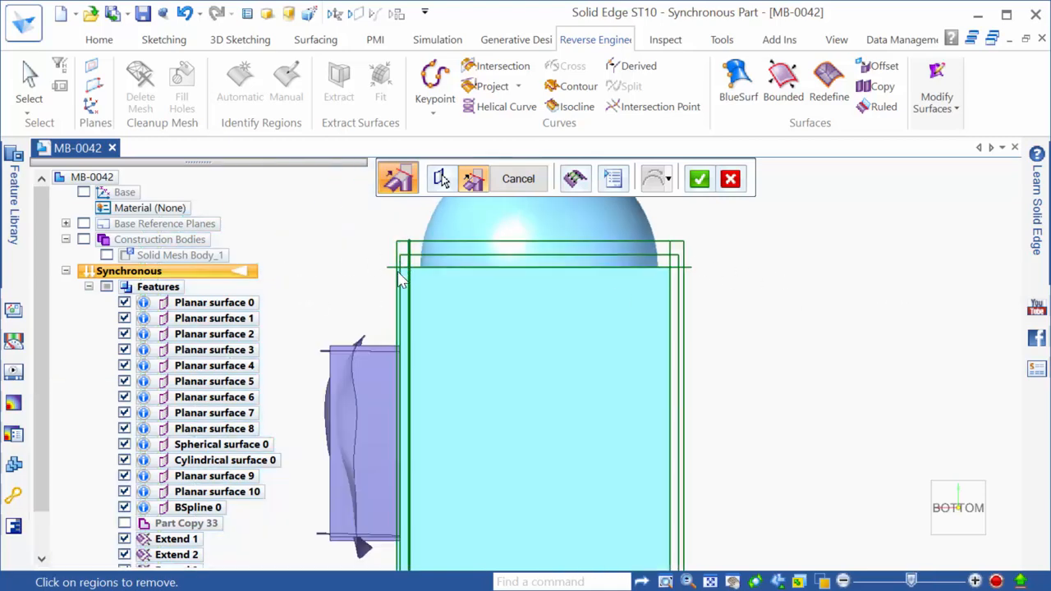
scroll(394, 277, "down", 2)
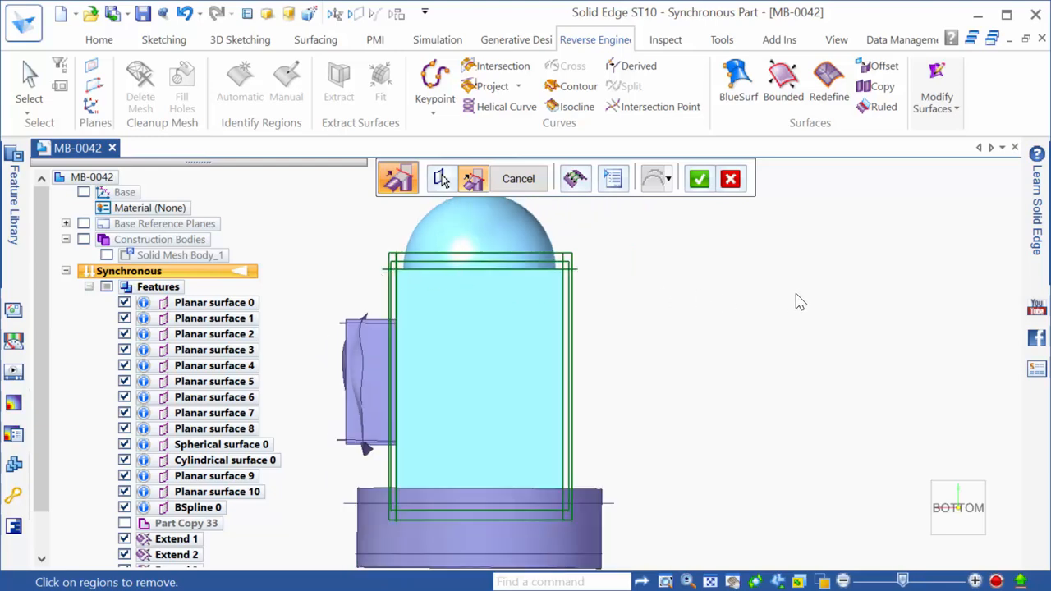
scroll(801, 302, "down", 2)
middle_click_drag(583, 343, 667, 402)
scroll(565, 298, "up", 3)
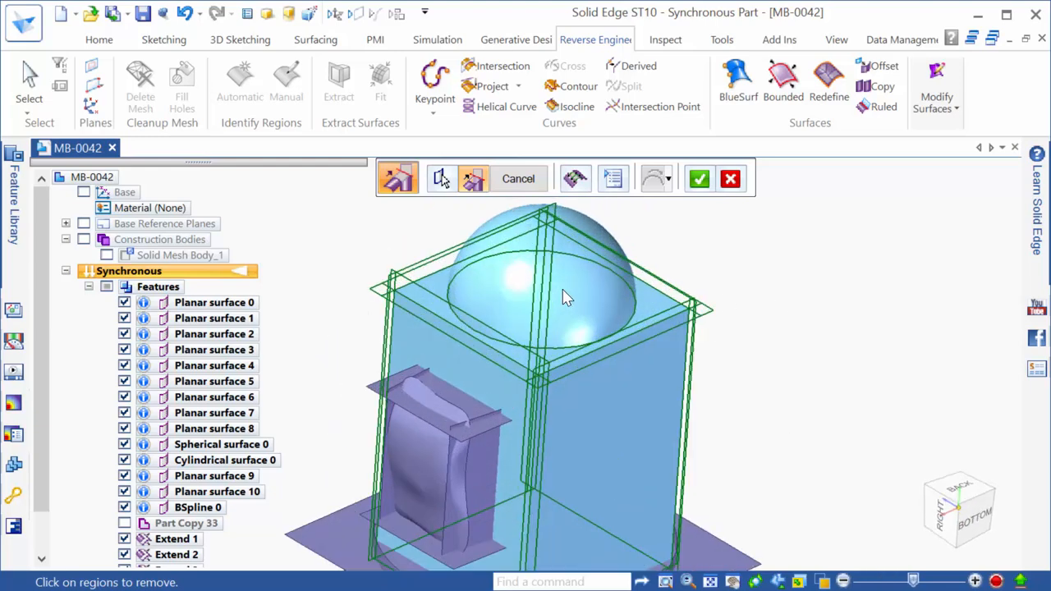
scroll(565, 298, "up", 1)
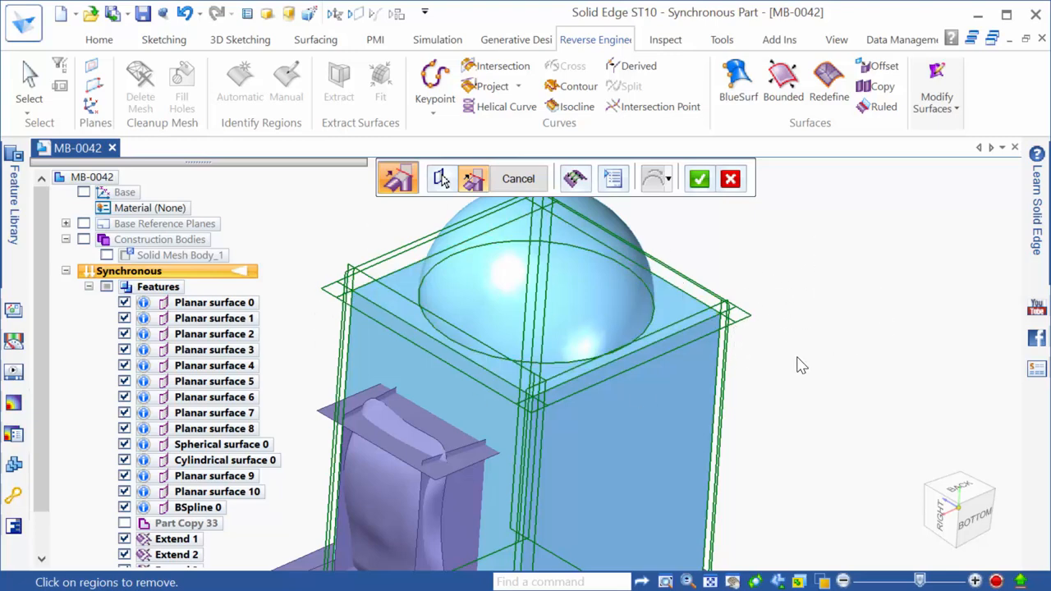
middle_click_drag(801, 365, 759, 361)
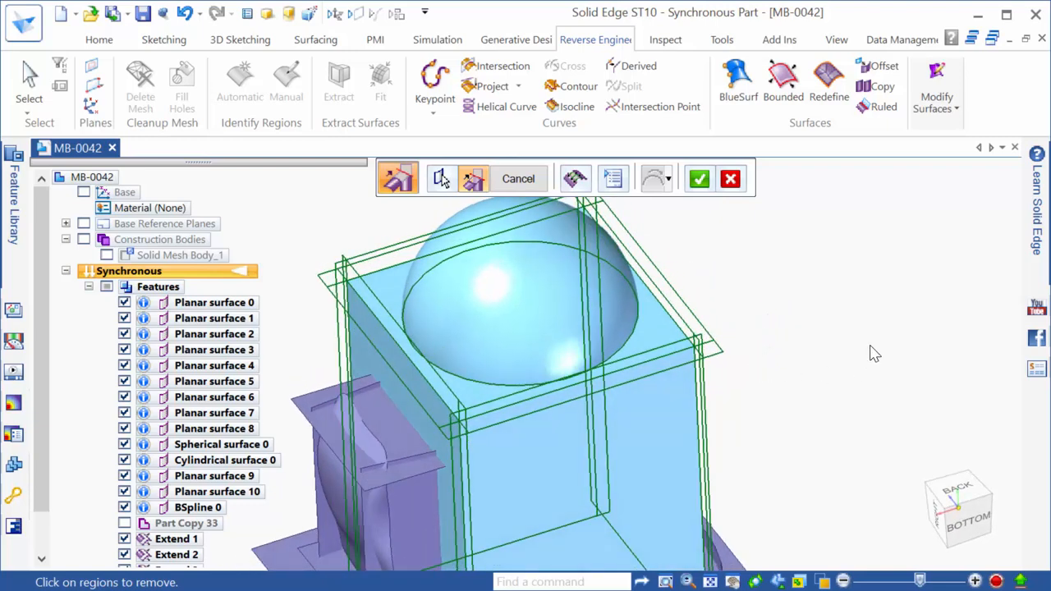
scroll(875, 354, "down", 1)
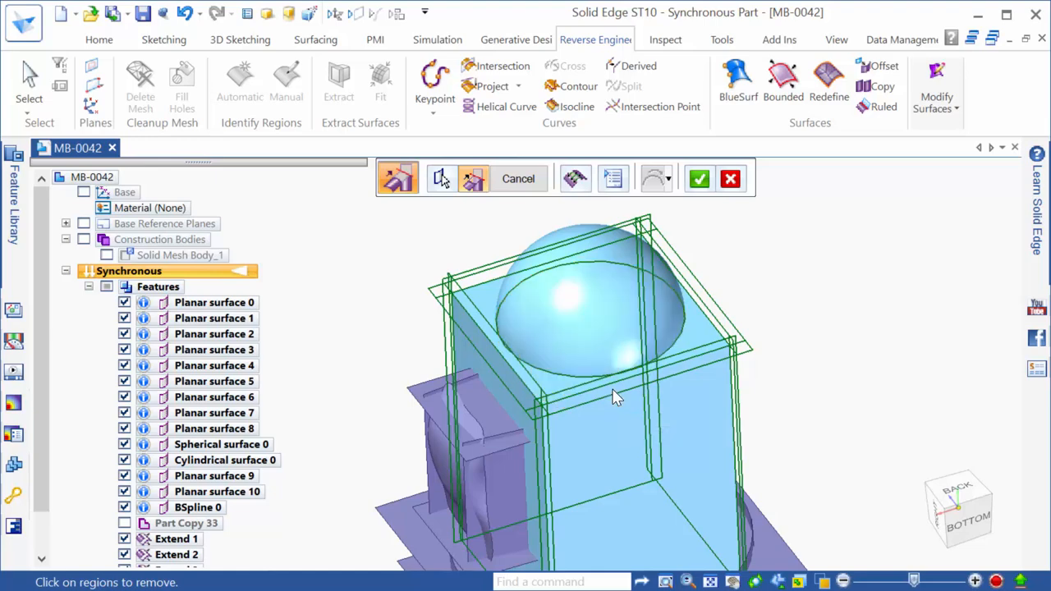
Mark a spherical region for removal and accept the trimmed dome-and-box intersection
left_click(626, 357)
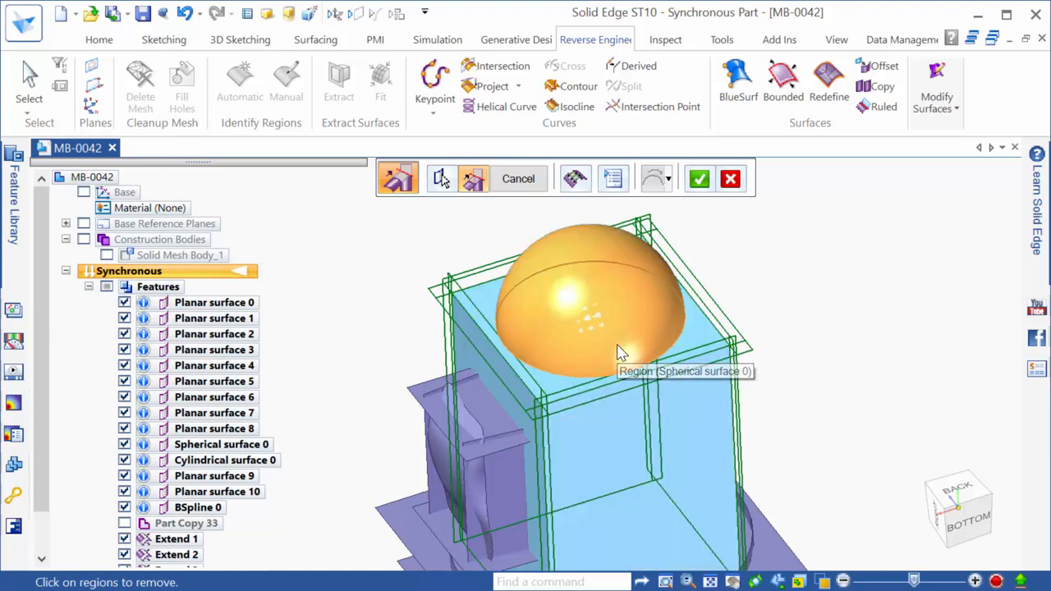
right_click(617, 357)
left_click(715, 375)
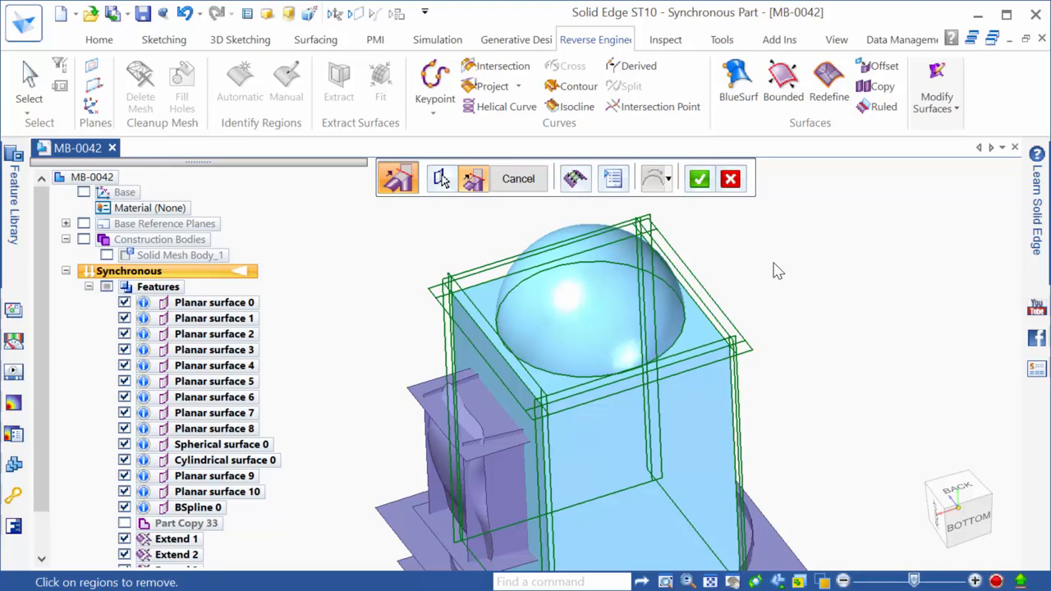
scroll(778, 271, "down", 2)
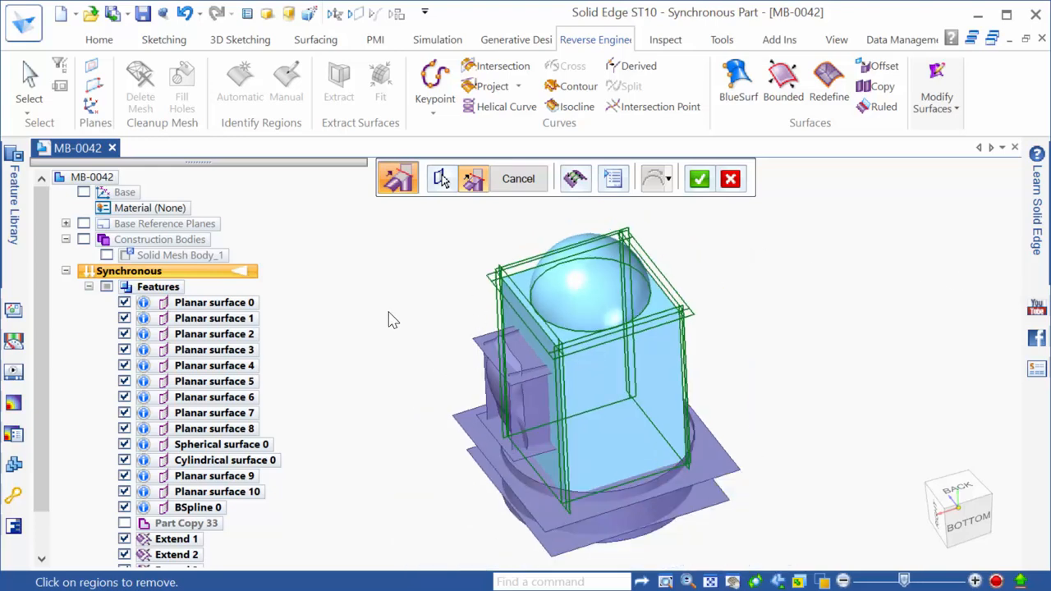
right_click(389, 313)
middle_click_drag(780, 417, 823, 319)
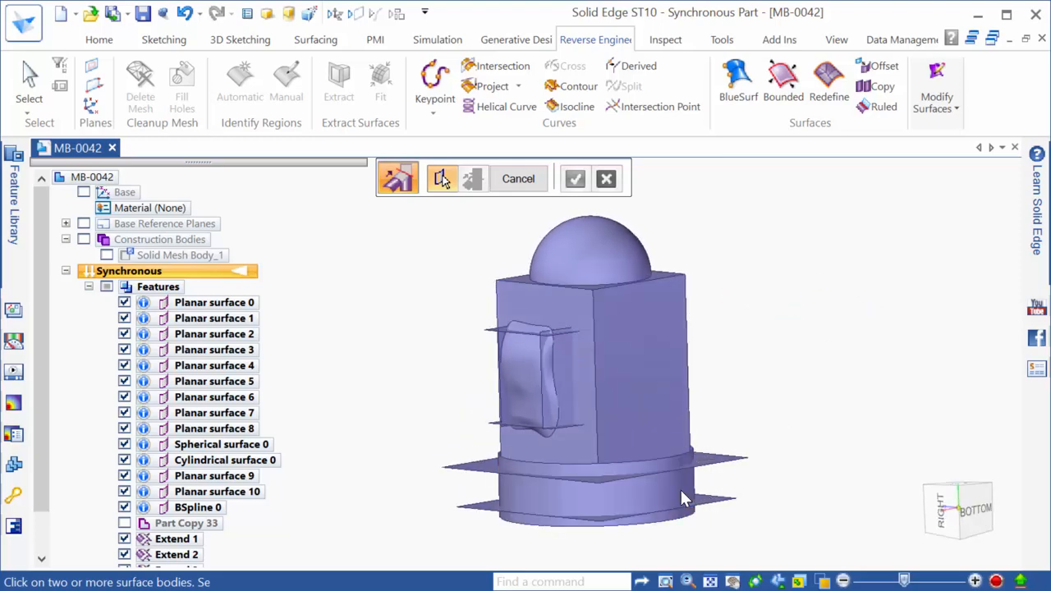
Intersect the base cylinder with its upper and lower planes, discarding the excess upper band and bottom portion
left_click(682, 499)
left_click(734, 462)
left_click(734, 491)
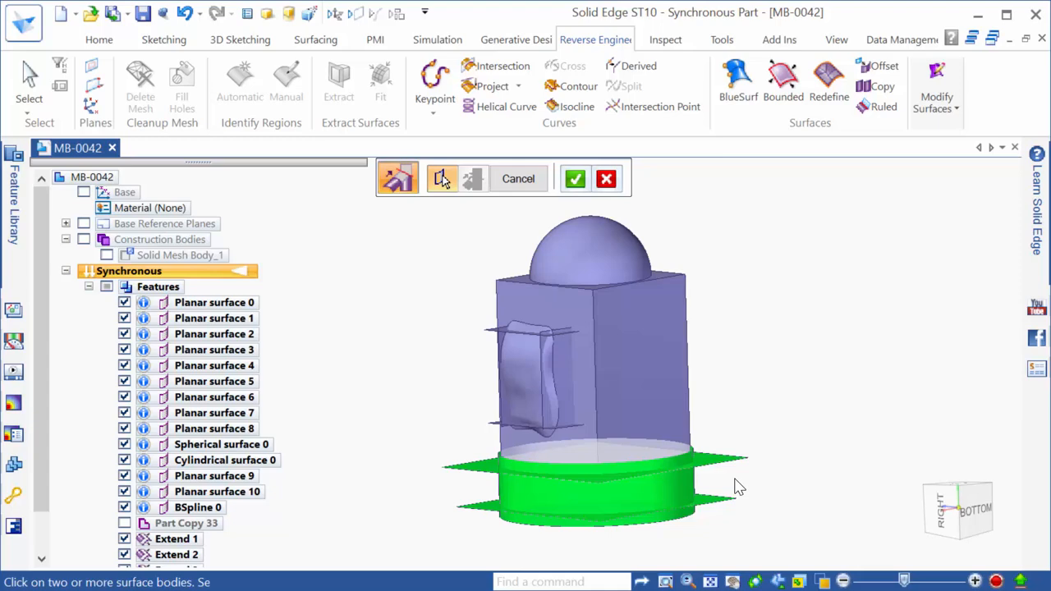
right_click(781, 417)
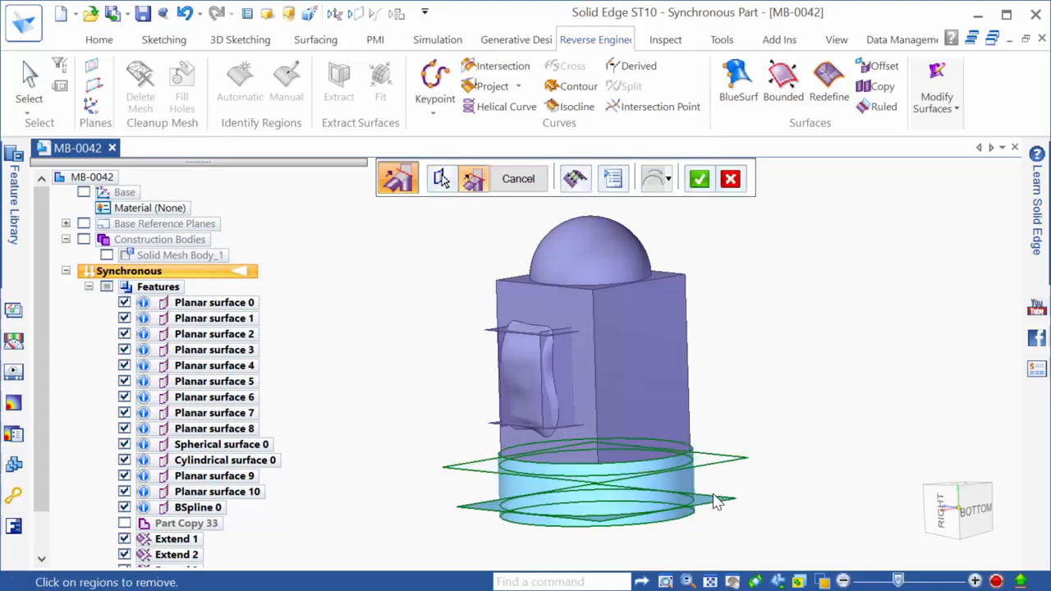
left_click(685, 455)
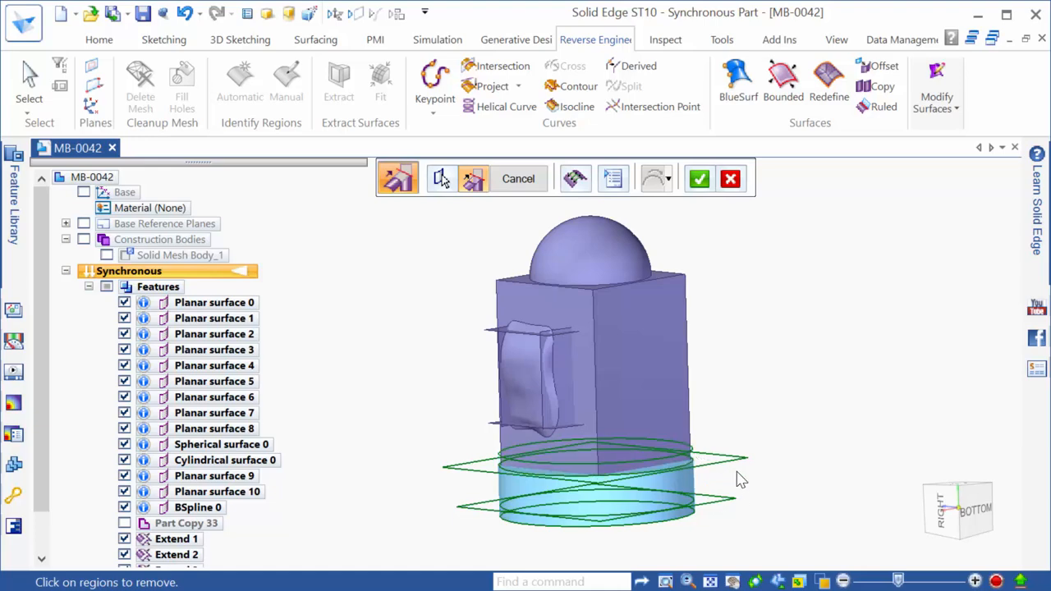
left_click(686, 522)
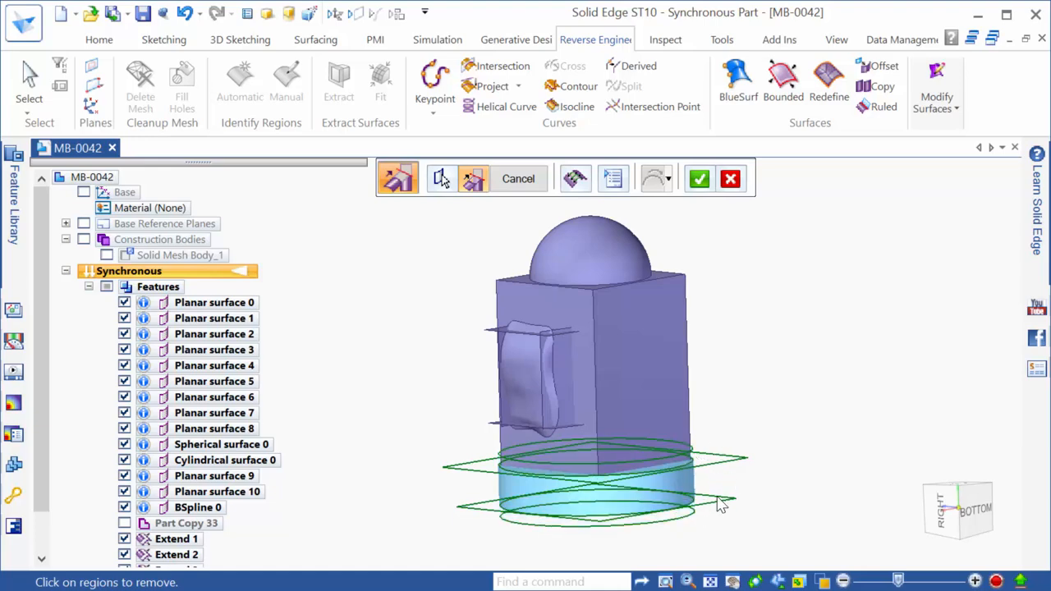
right_click(784, 356)
middle_click_drag(793, 422, 801, 555)
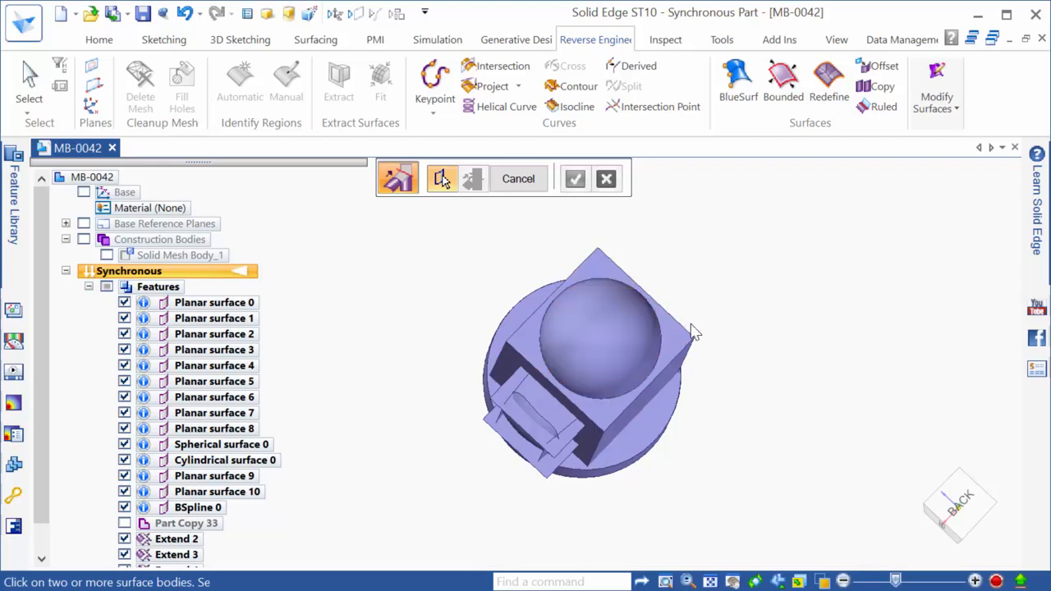
Pick the side bump's curved BSpline surface plus its upper and lower planes for intersection
scroll(726, 363, "down", 1)
middle_click_drag(727, 363, 703, 248)
scroll(496, 363, "up", 3)
scroll(380, 357, "down", 1)
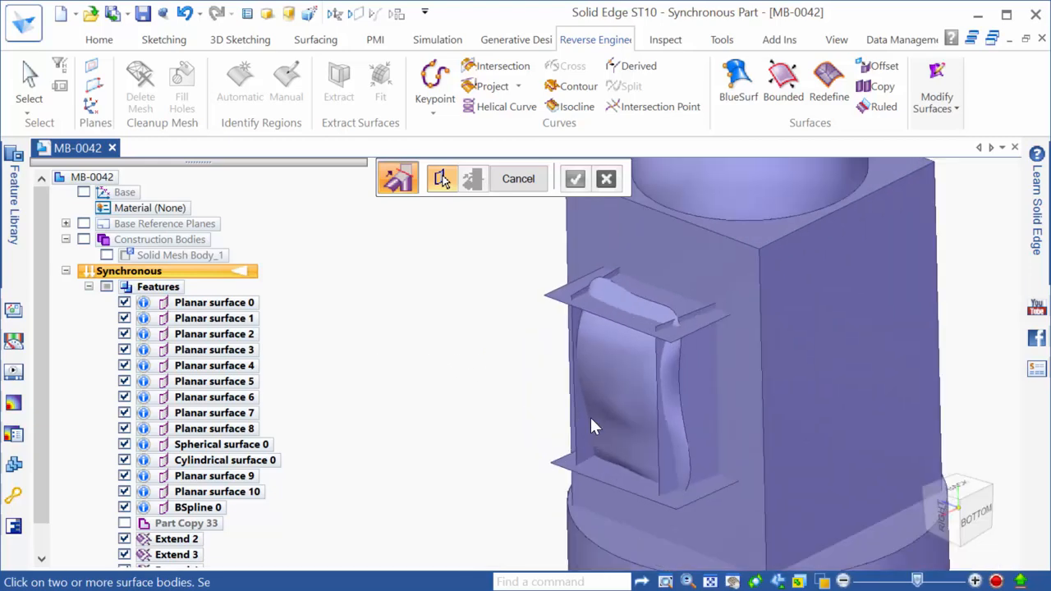
scroll(799, 413, "up", 1)
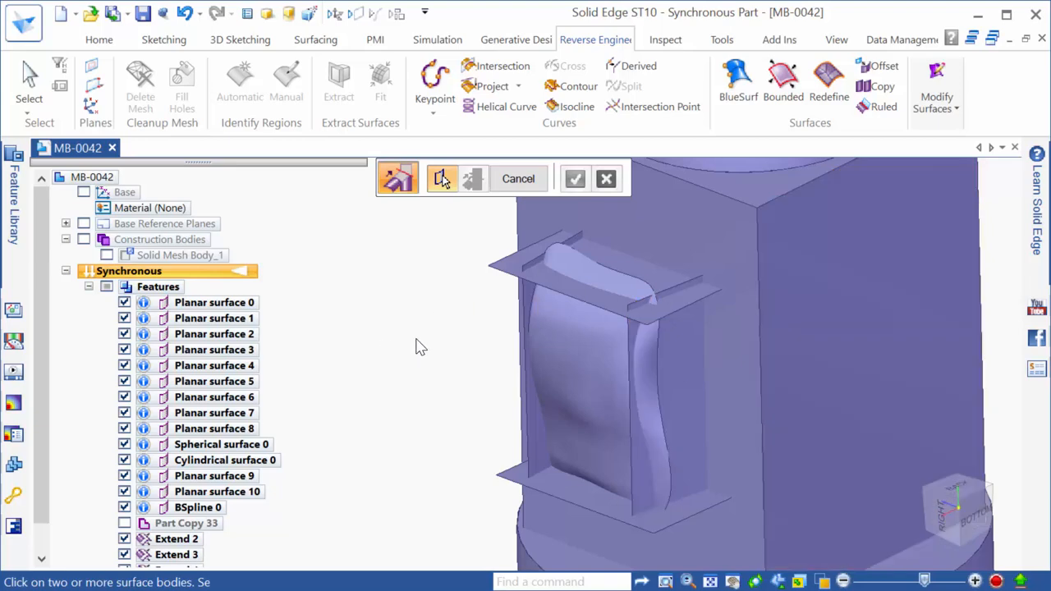
left_click(610, 363)
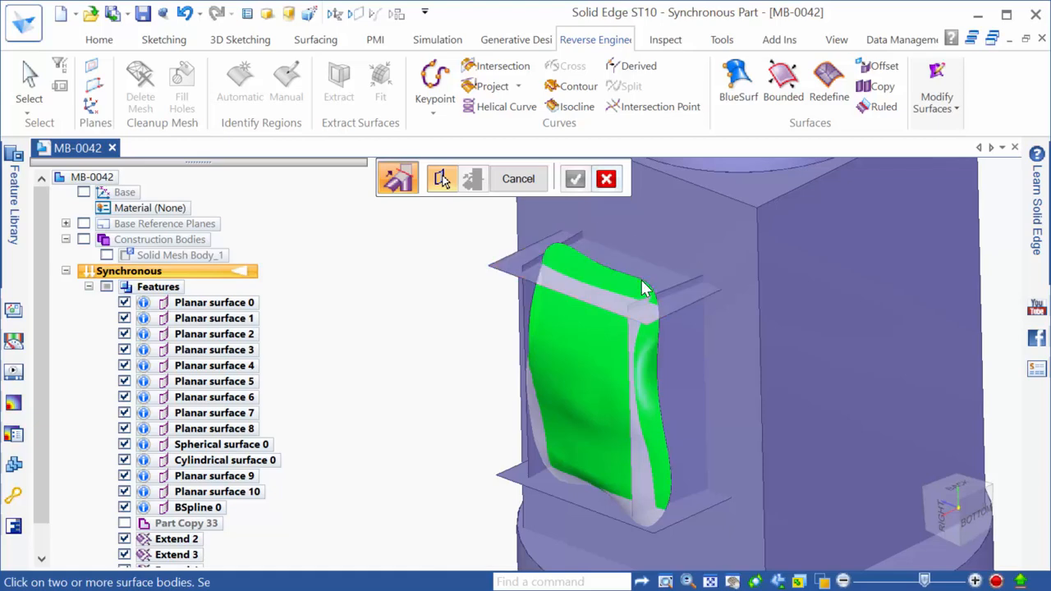
left_click(672, 371)
left_click(662, 523)
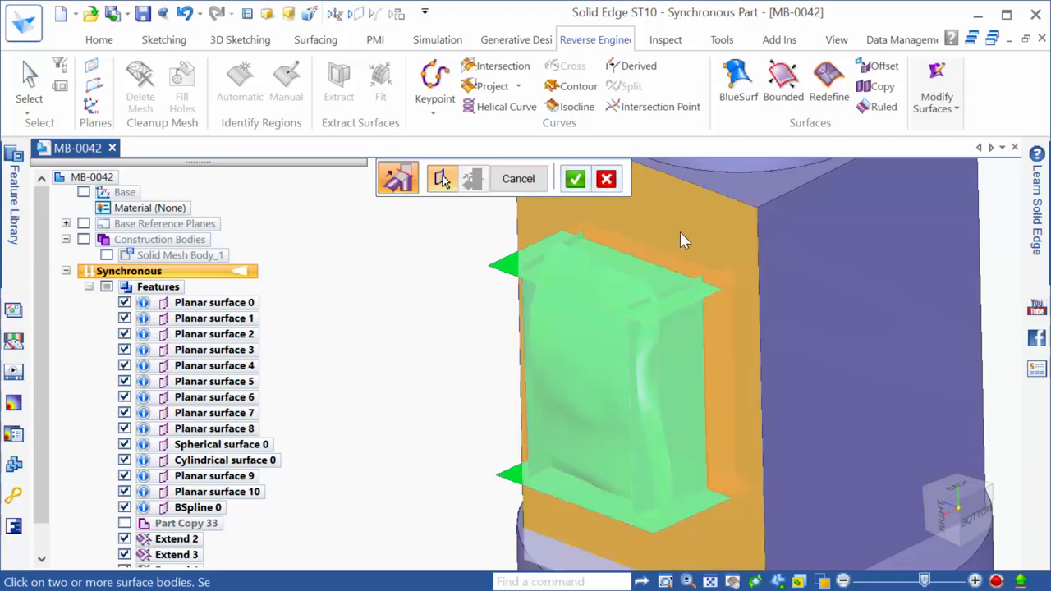
right_click(427, 320)
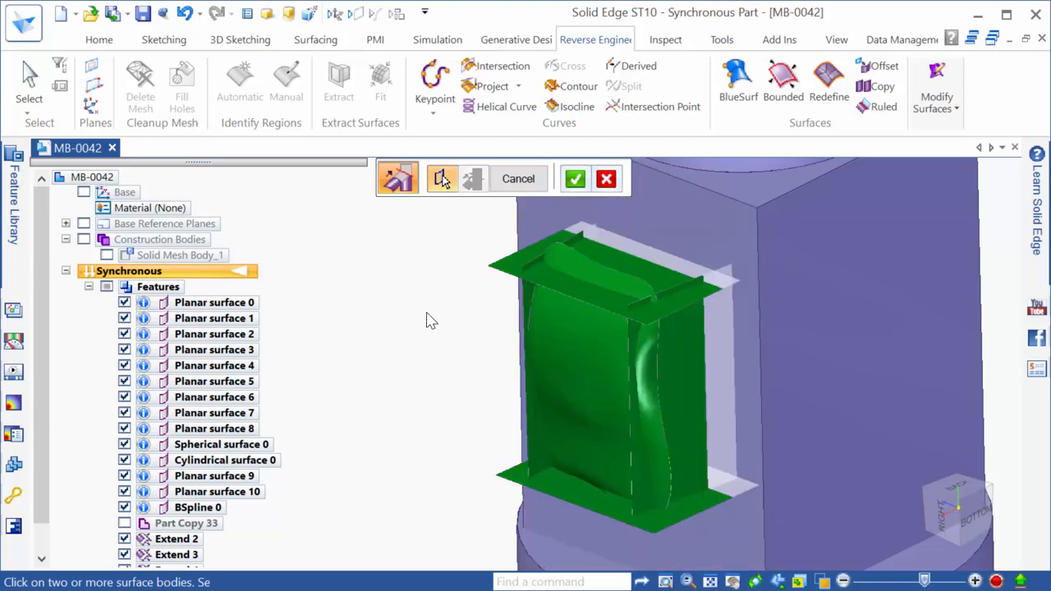
From the back view, mark the five leftover slivers and strips around the bump for removal
left_click(961, 488)
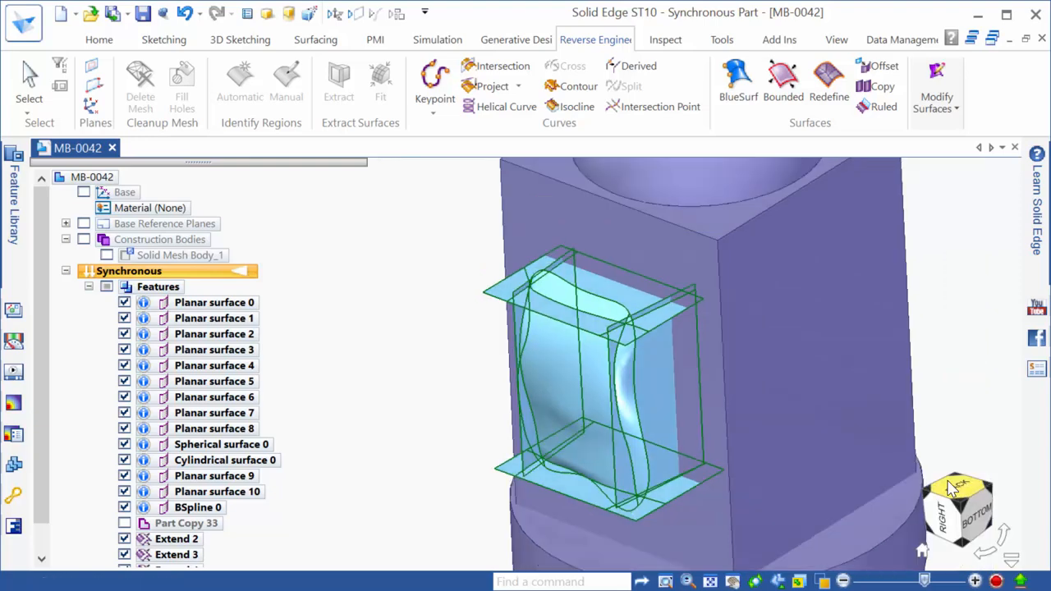
scroll(453, 522, "up", 1)
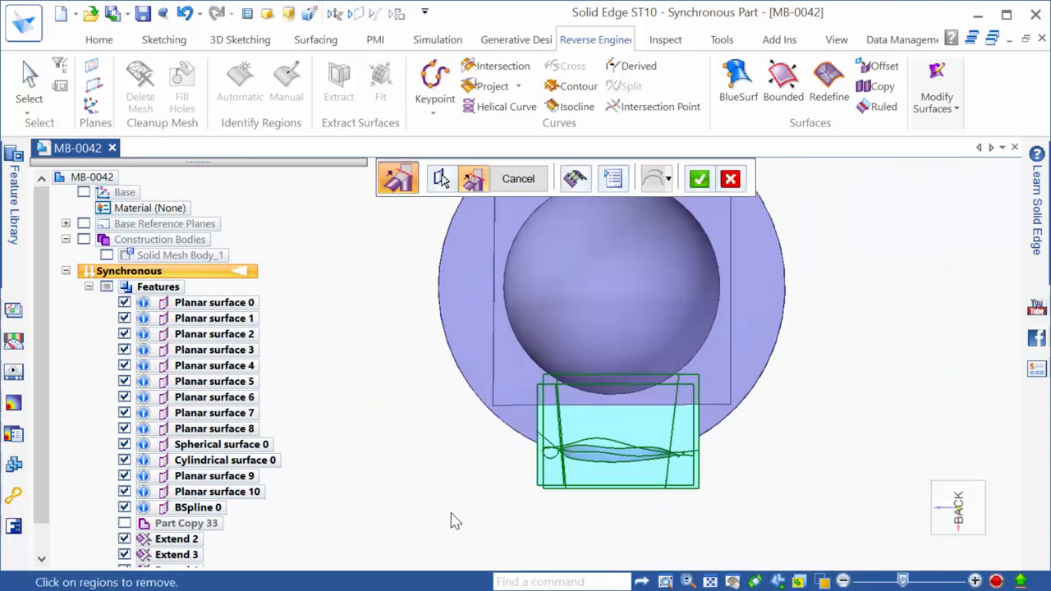
left_click(548, 448)
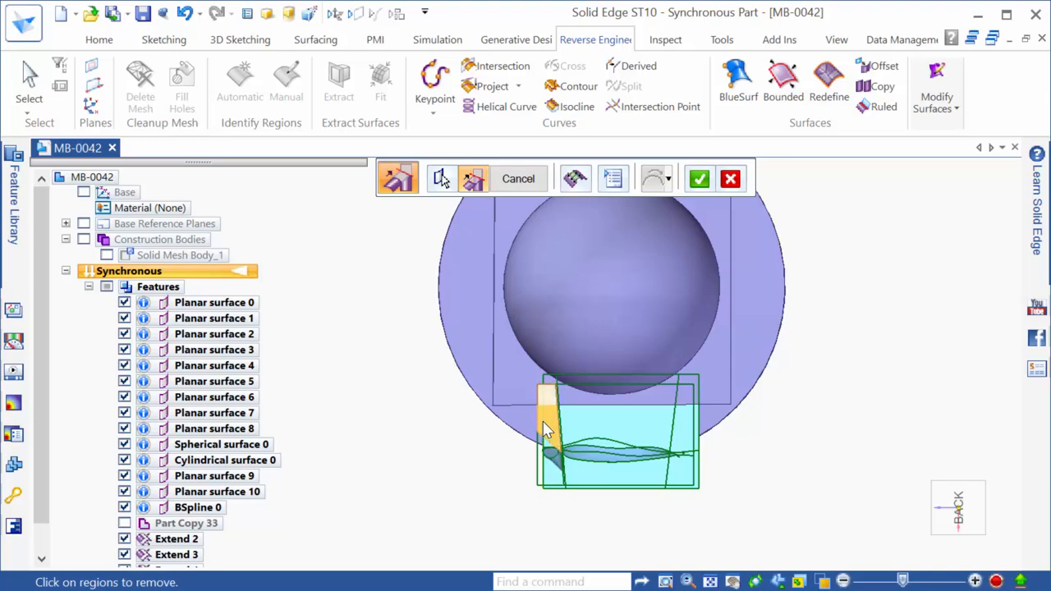
left_click(548, 437)
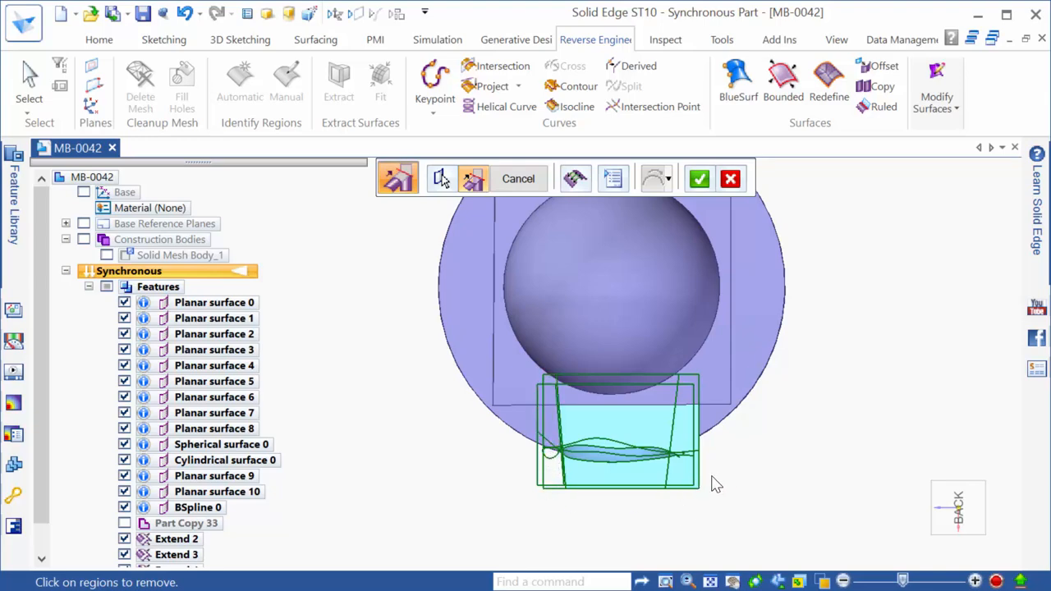
left_click(678, 470)
left_click(694, 444)
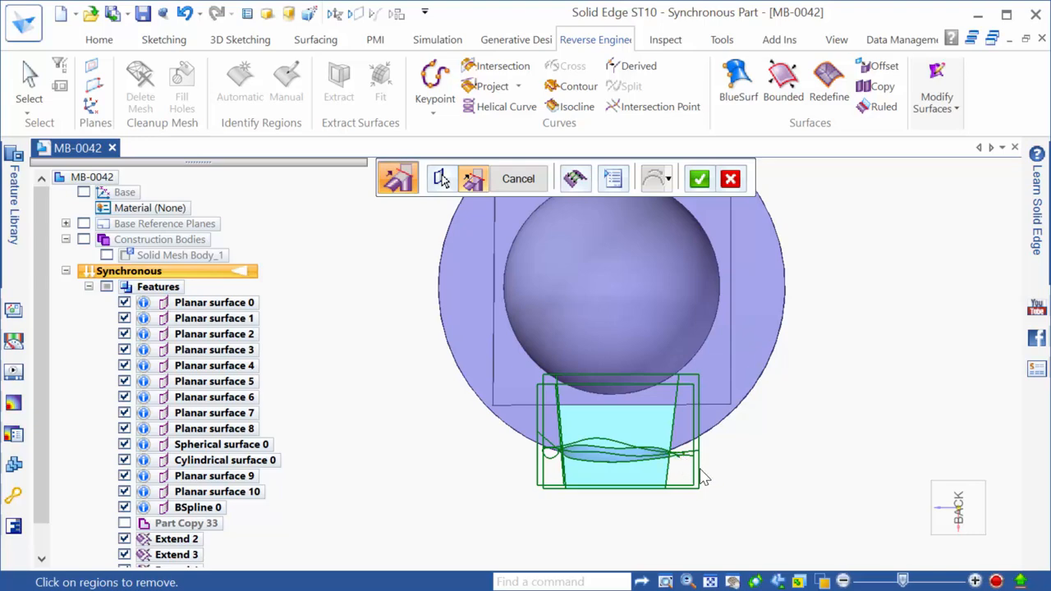
left_click(647, 485)
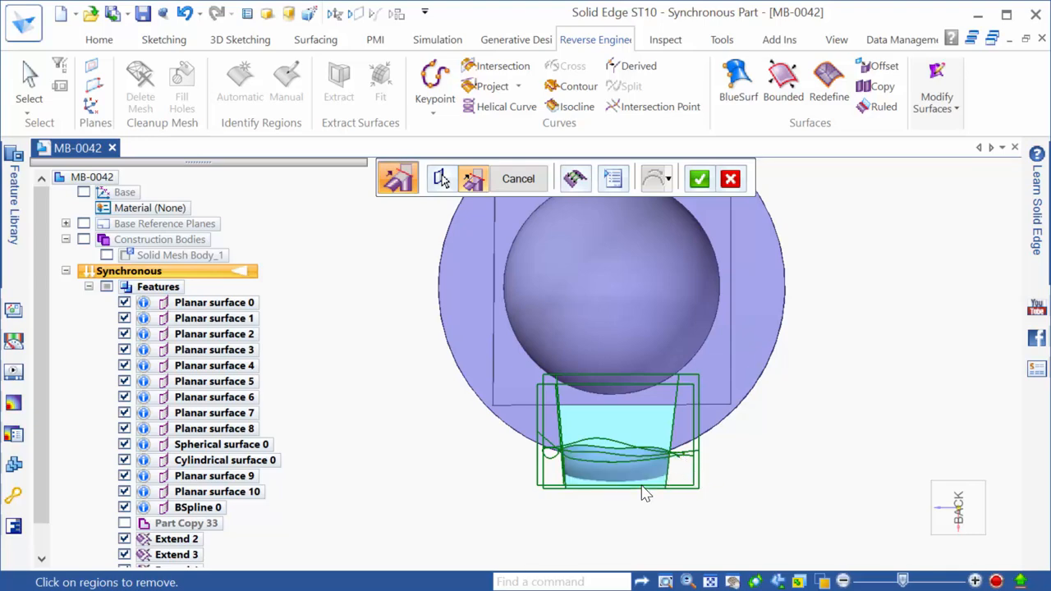
From the bottom view, mark the small triangular piece and the strip near the bump's end
scroll(865, 496, "down", 2)
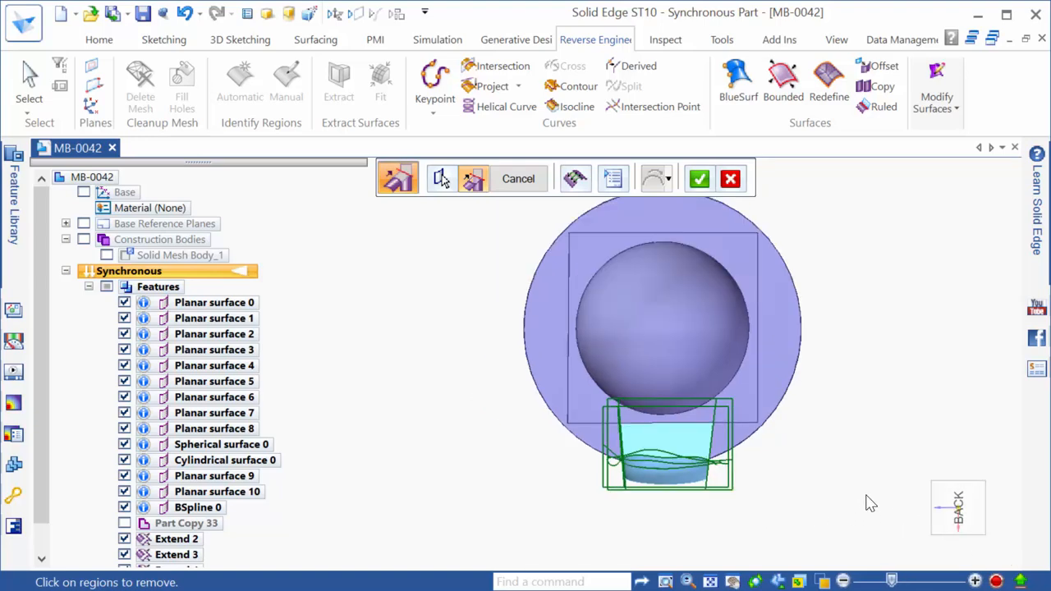
middle_click_drag(762, 472, 745, 304)
scroll(724, 391, "up", 5)
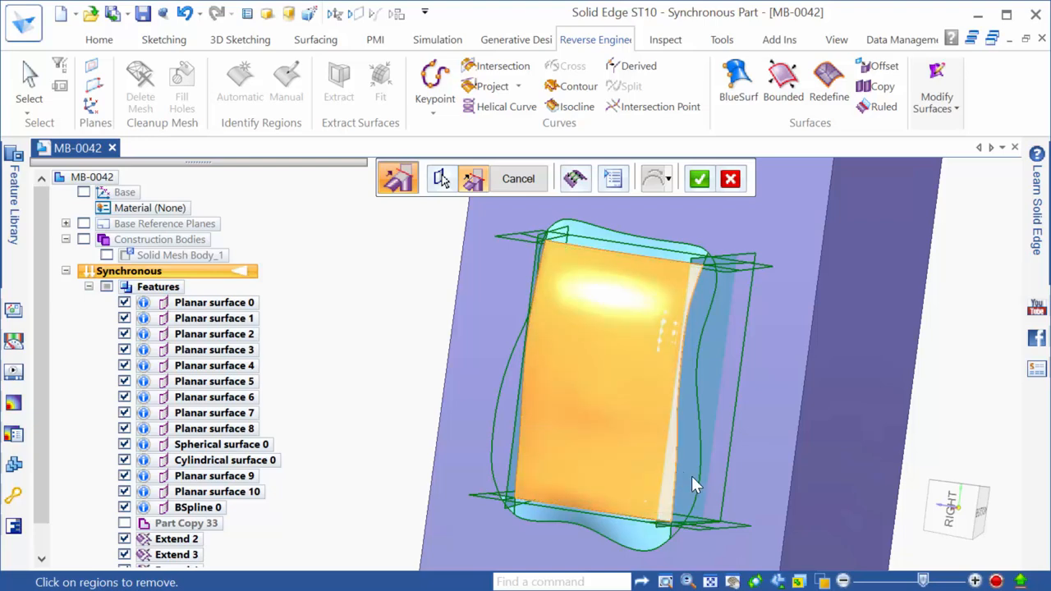
left_click(984, 524)
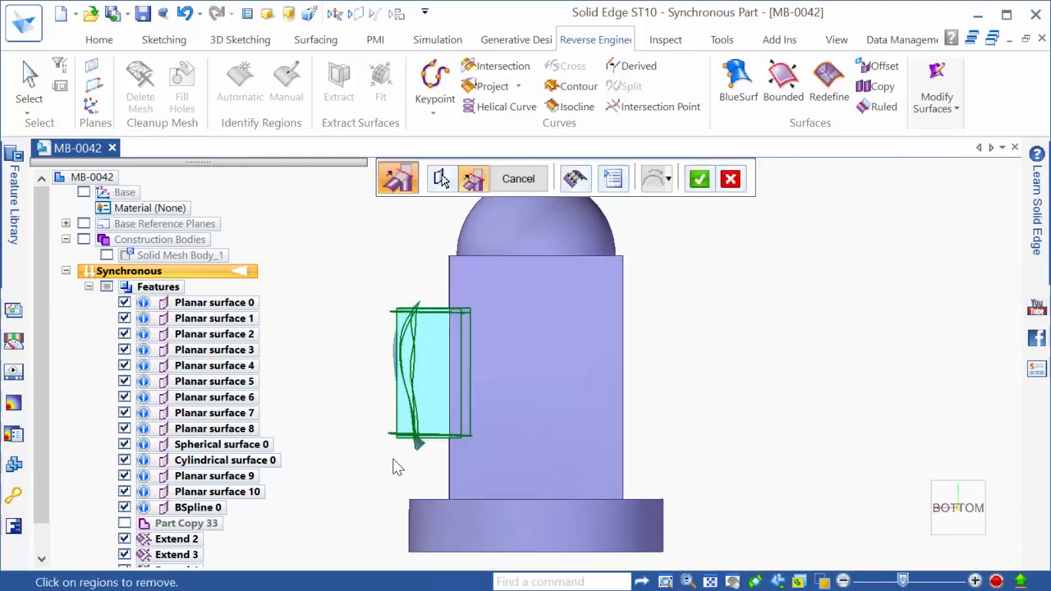
scroll(359, 383, "up", 3)
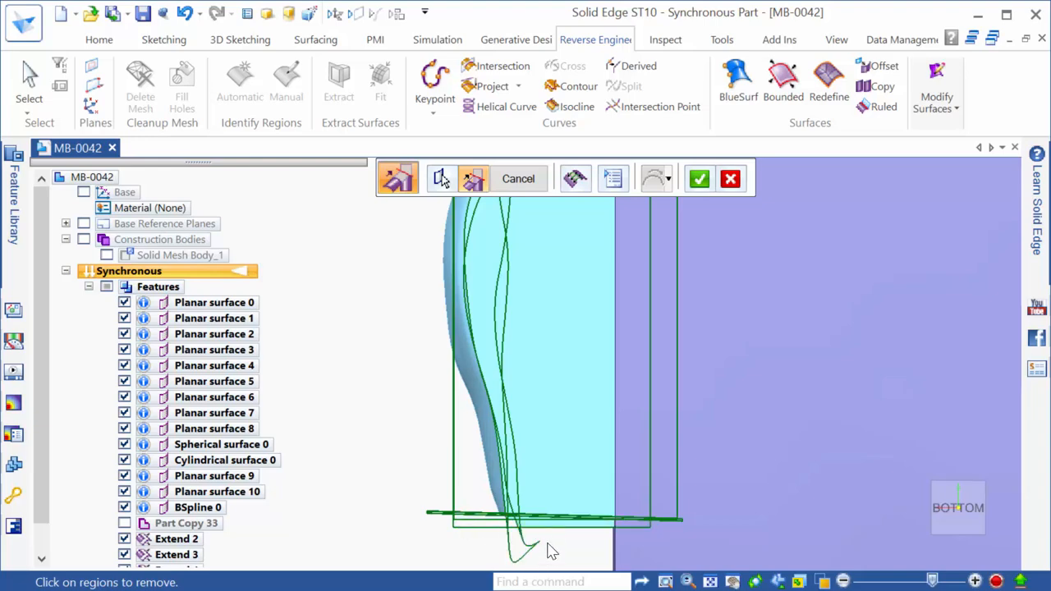
scroll(579, 566, "down", 3)
scroll(535, 302, "up", 3)
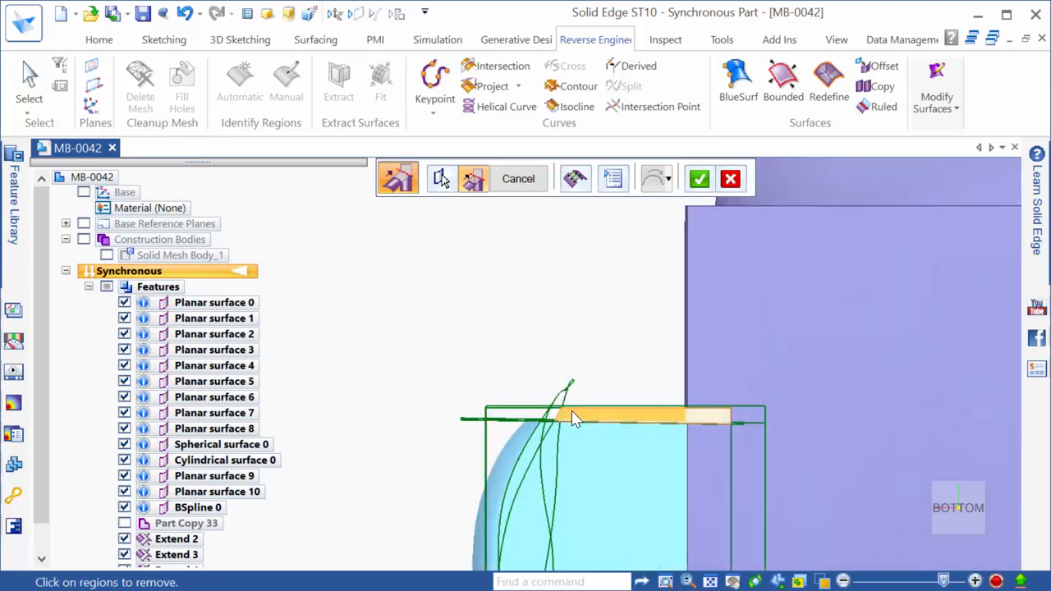
scroll(565, 394, "up", 4)
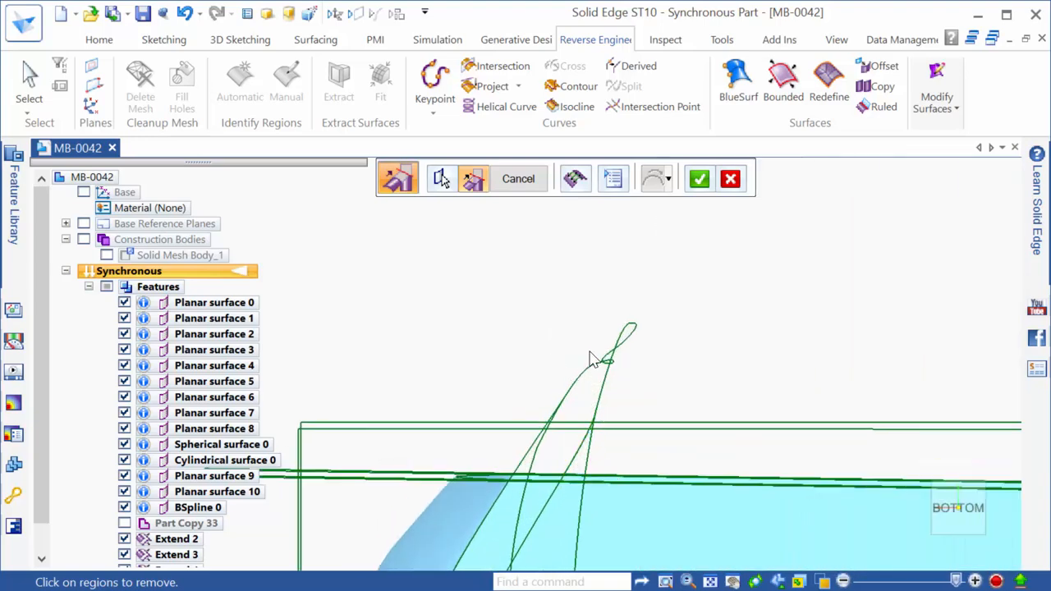
scroll(593, 342, "down", 5)
scroll(501, 250, "down", 4)
scroll(524, 534, "up", 7)
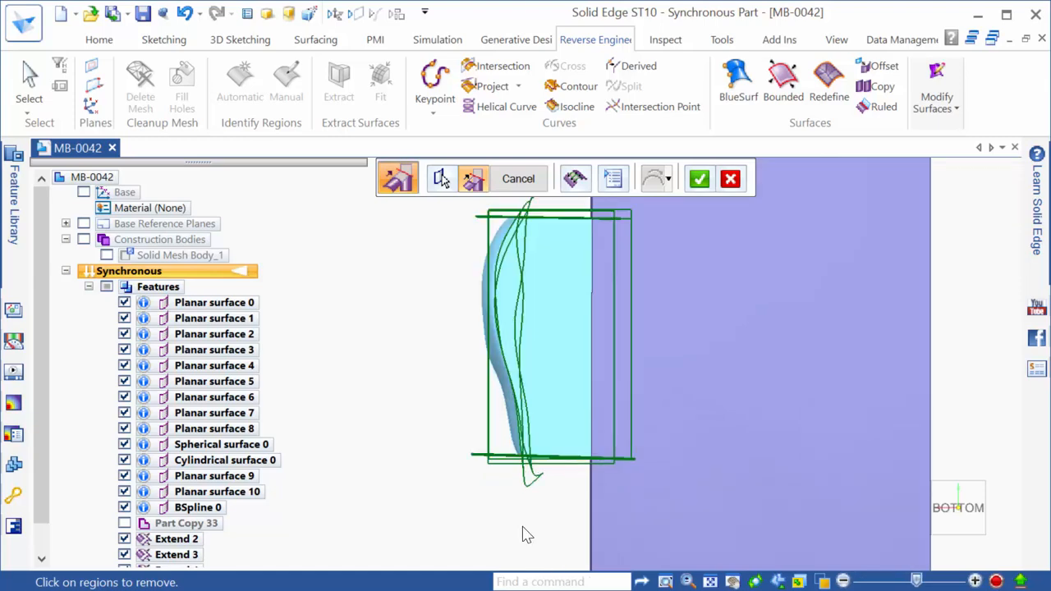
scroll(544, 384, "up", 3)
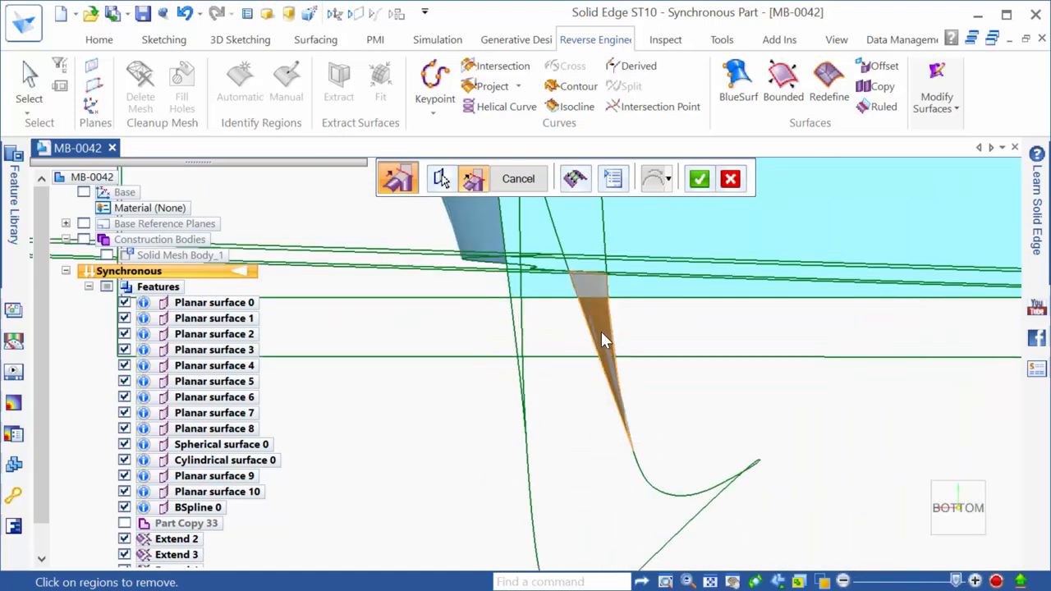
left_click(602, 332)
left_click(568, 288)
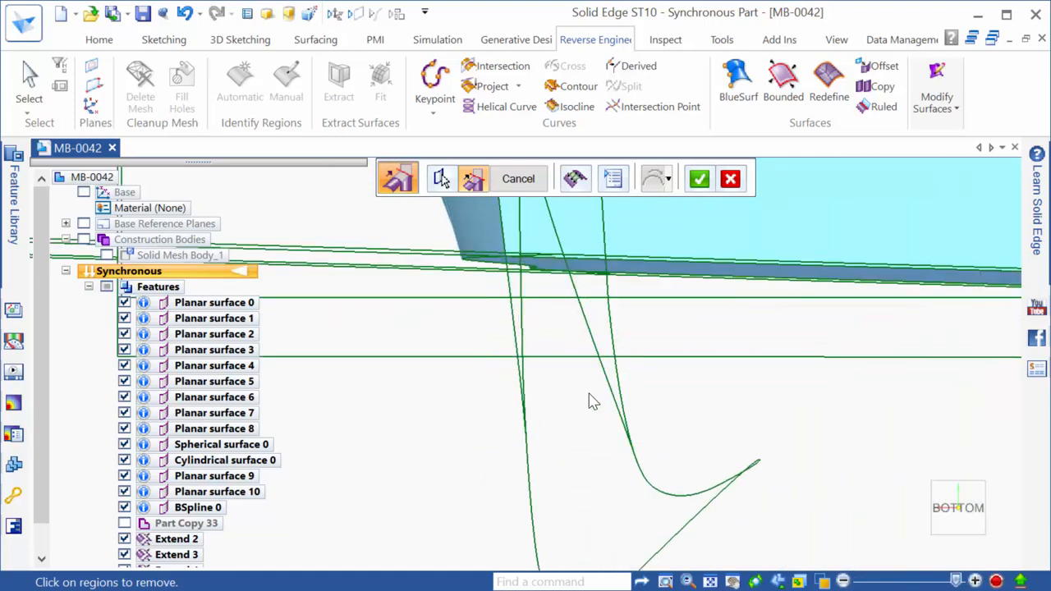
Orbit the part to inspect the trimmed side bump from several angles
scroll(546, 464, "down", 6)
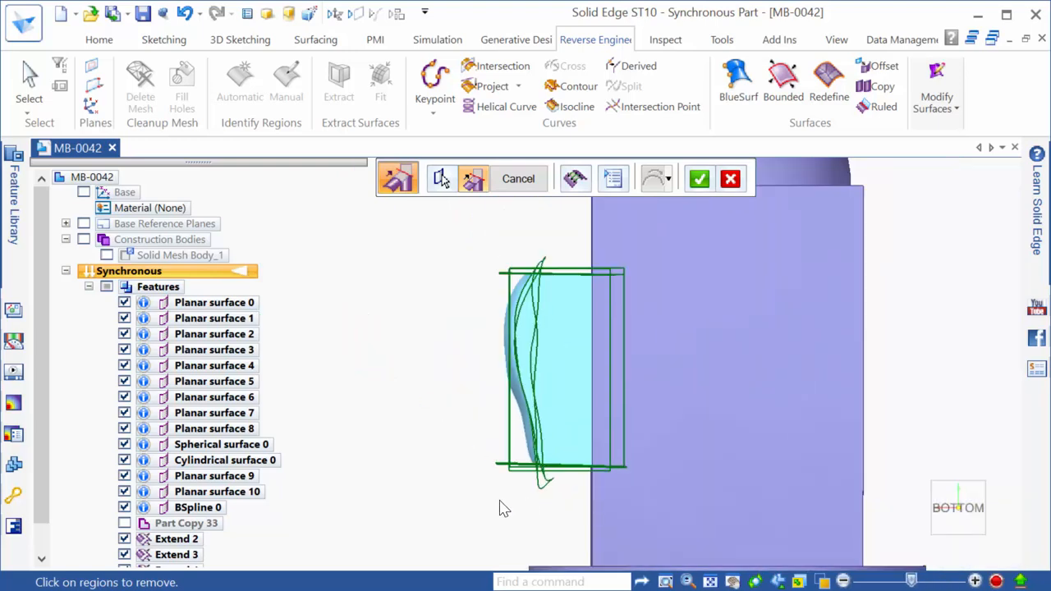
middle_click_drag(522, 420, 590, 477)
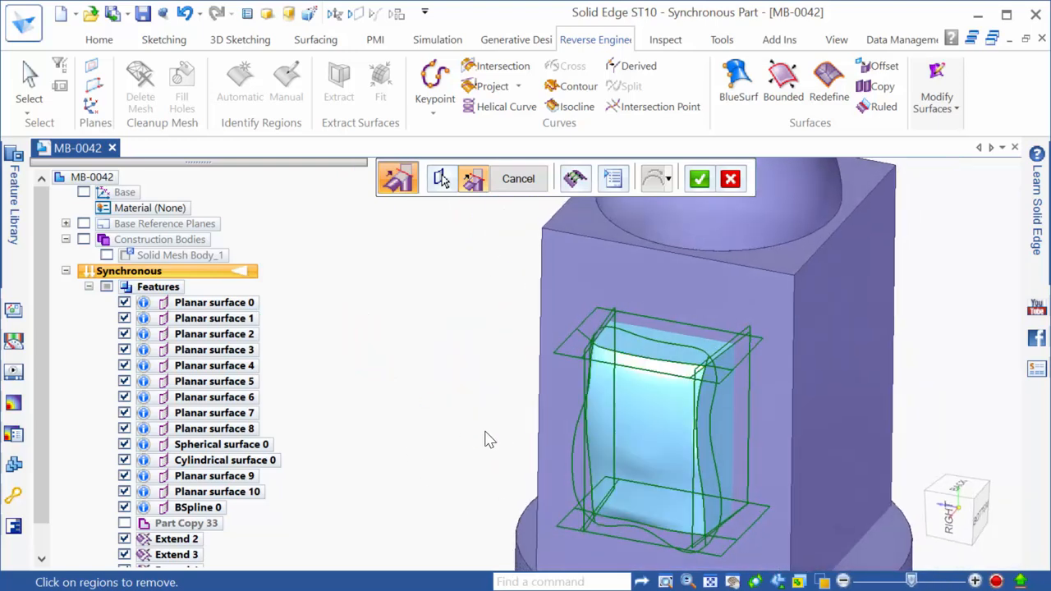
scroll(421, 402, "down", 3)
middle_click_drag(688, 442, 836, 422)
scroll(697, 354, "up", 3)
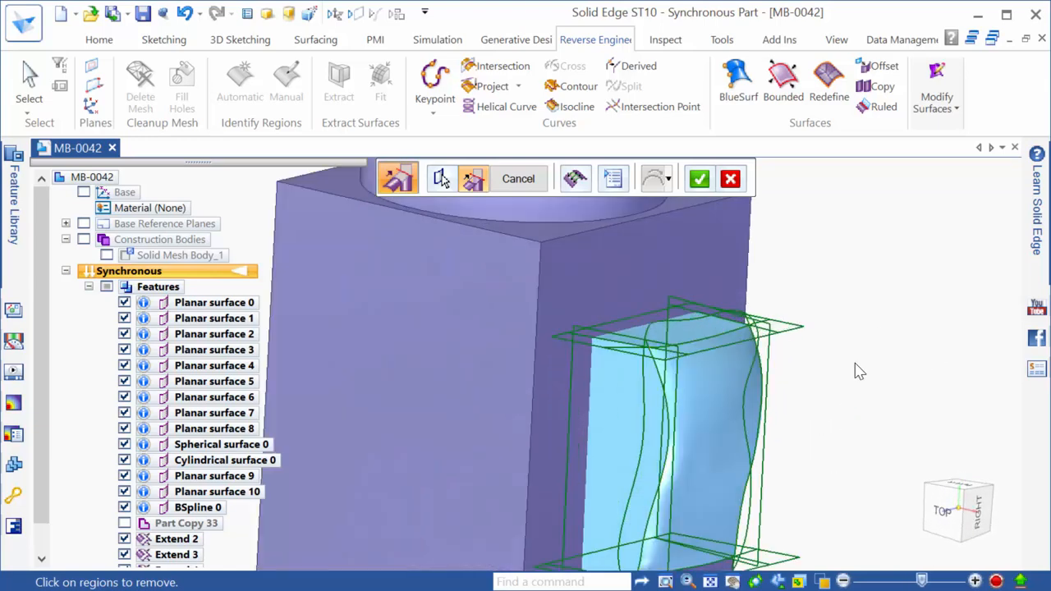
scroll(856, 369, "down", 3)
scroll(567, 415, "down", 2)
middle_click_drag(557, 420, 585, 417)
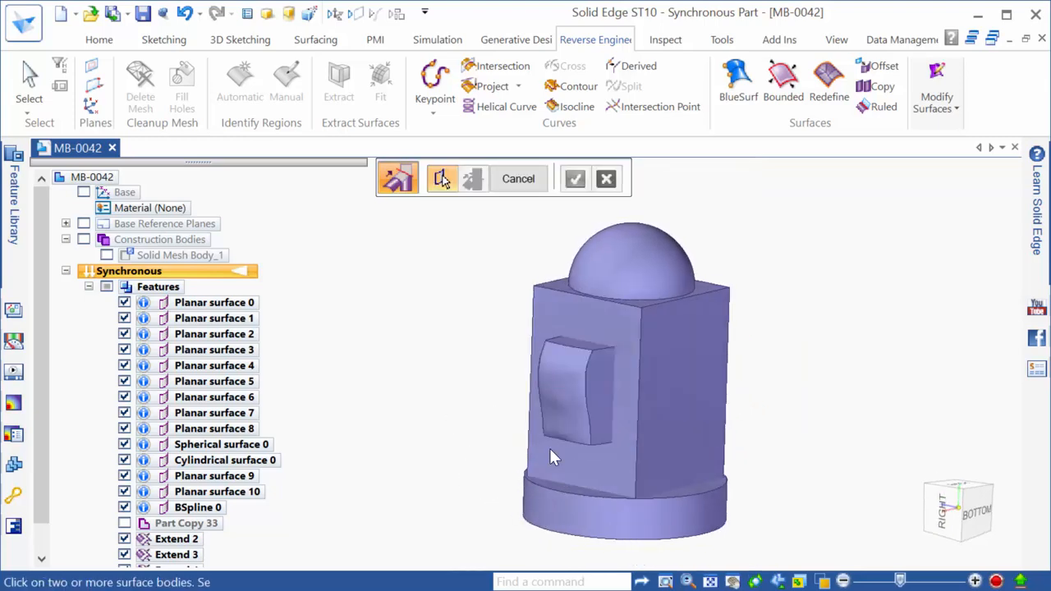
Select three side bump faces and the box's side plane for a new intersection
mouse_move(484, 453)
middle_mouse_down()
mouse_move(734, 402)
mouse_move(746, 450)
mouse_move(688, 460)
mouse_move(511, 433)
mouse_move(497, 446)
middle_mouse_up()
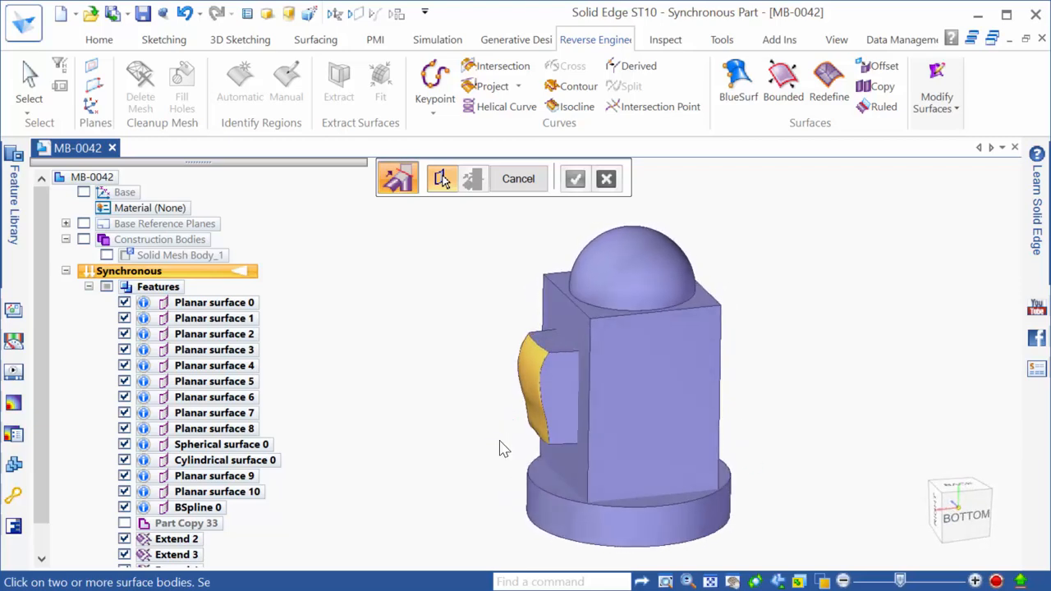
left_click(563, 387)
left_click(564, 345)
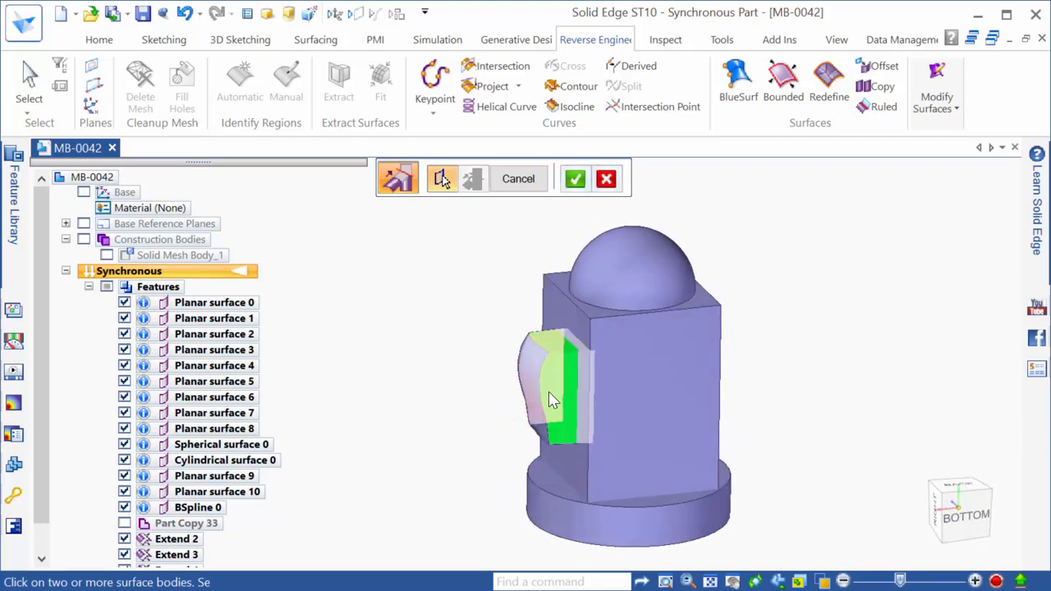
left_click(548, 392)
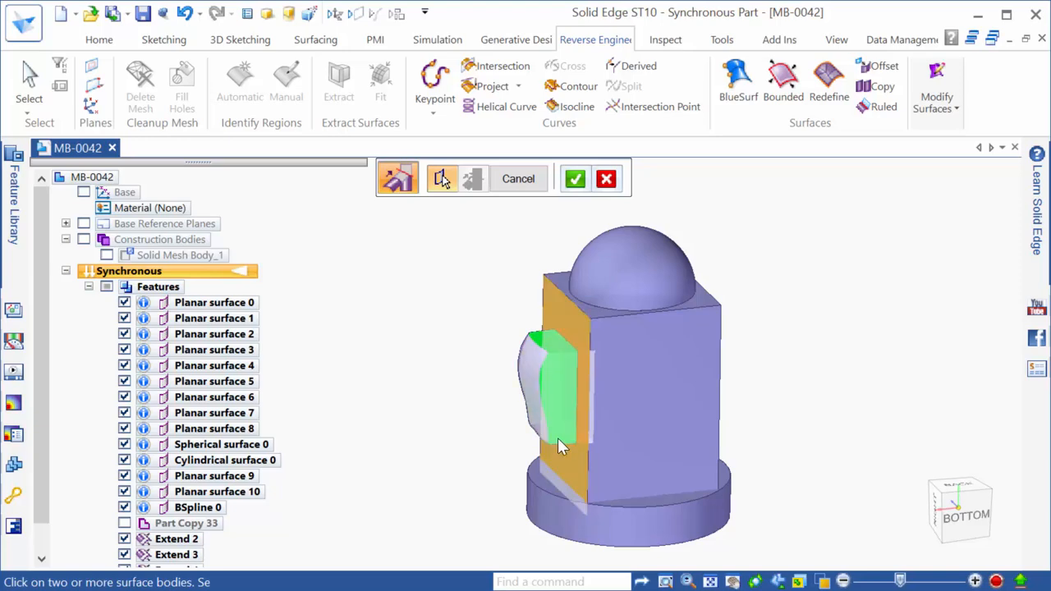
left_click(582, 332)
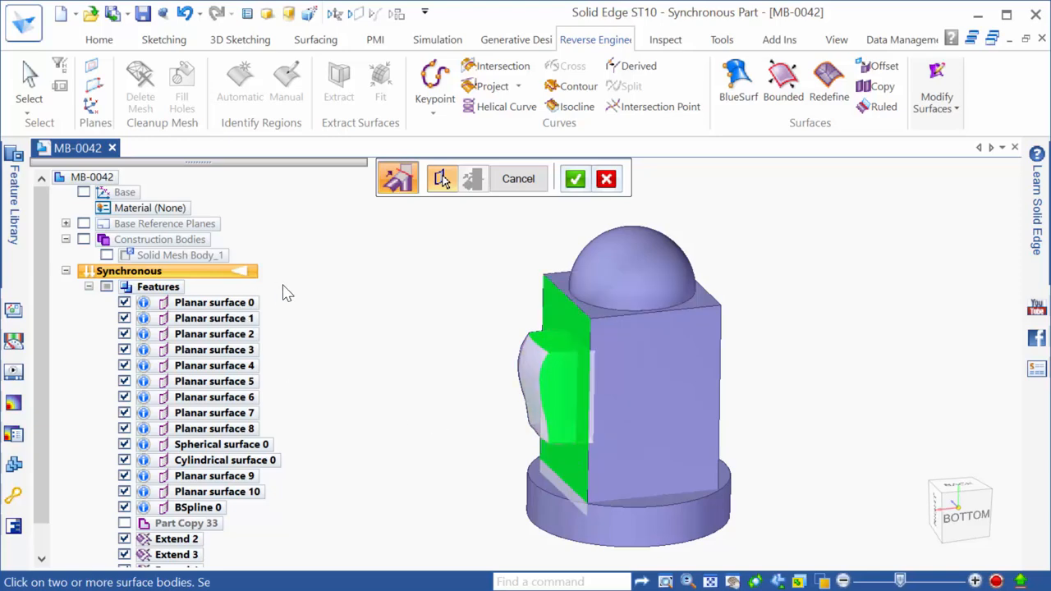
right_click(421, 363)
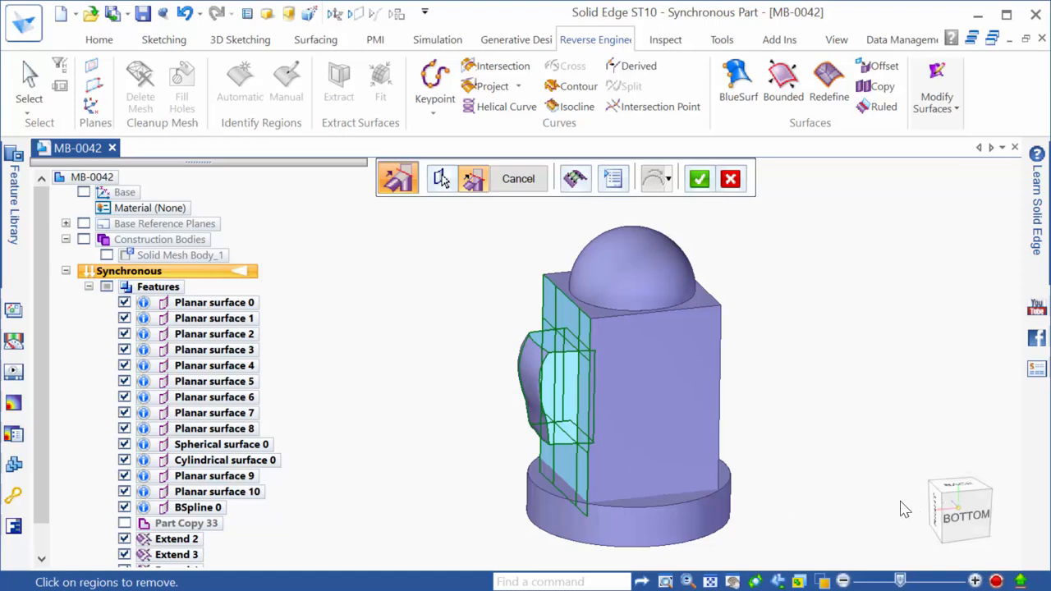
Mark the region inside the bump for removal and complete the intersection
left_click(961, 505)
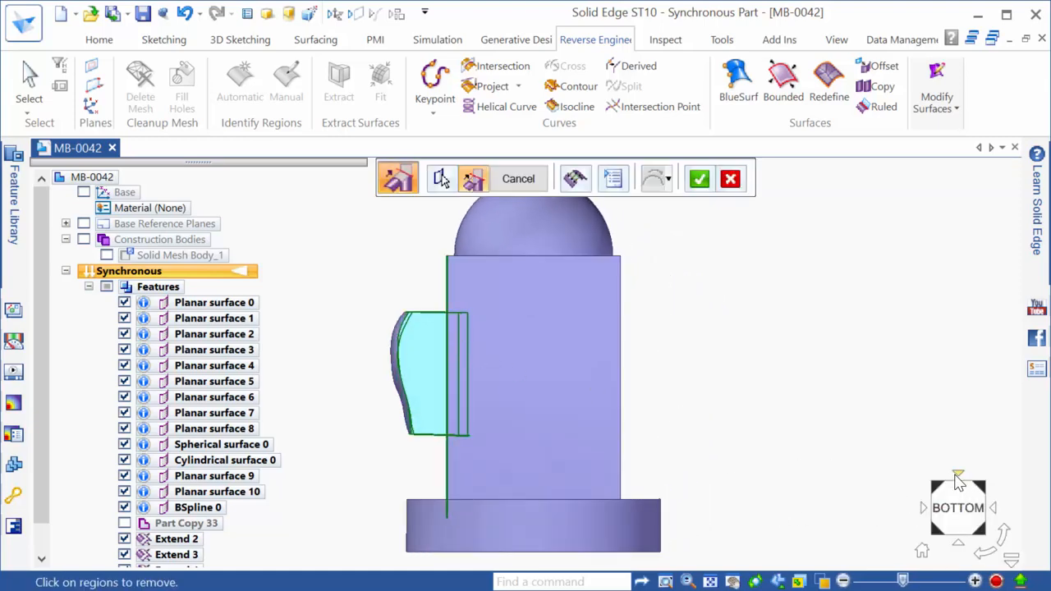
left_click(957, 478)
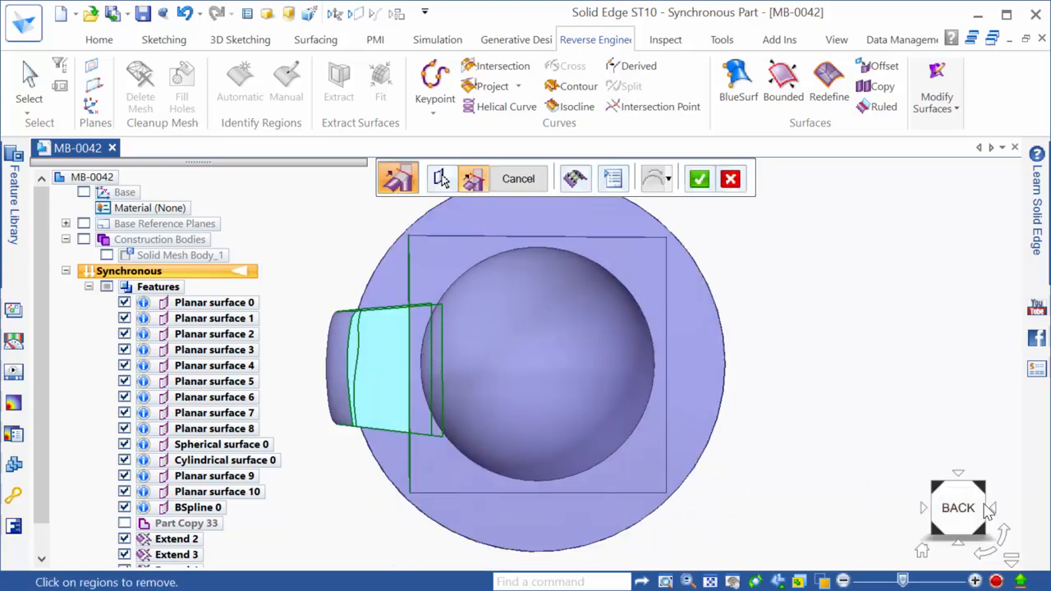
middle_click_drag(789, 458, 753, 297)
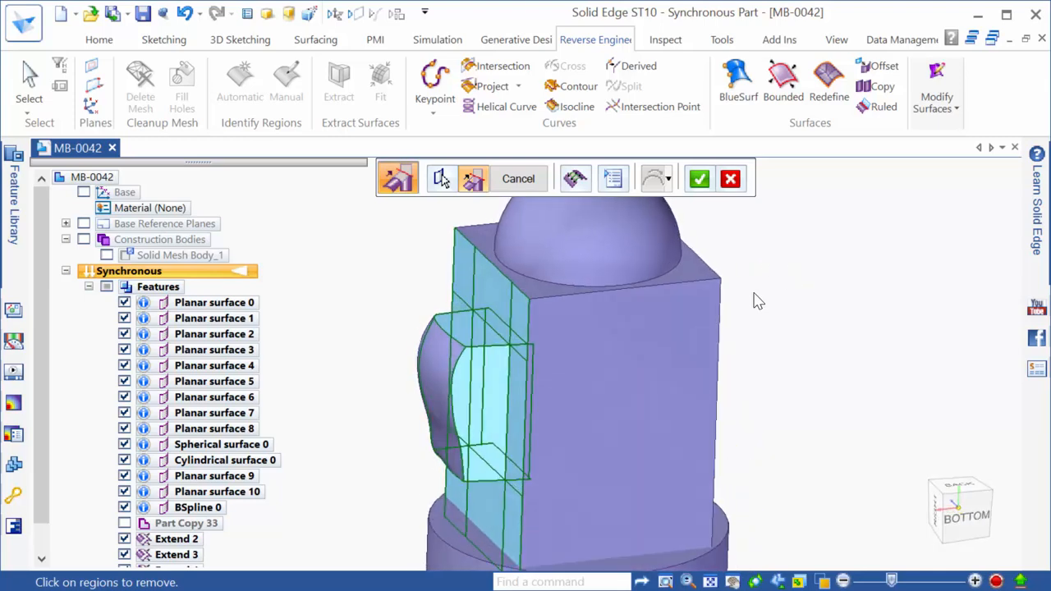
middle_click_drag(632, 454, 514, 384)
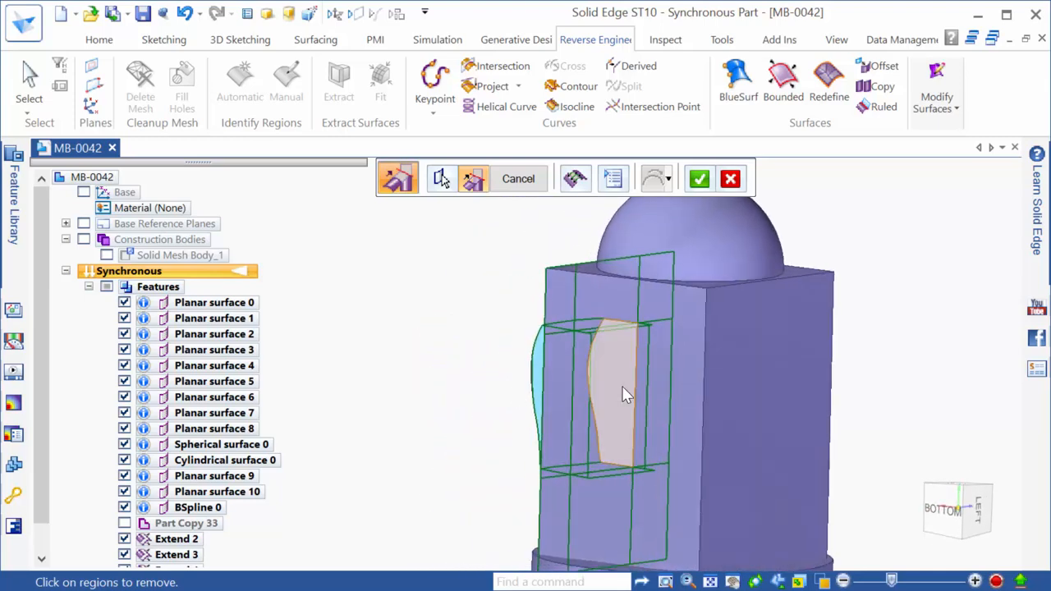
left_click(582, 394)
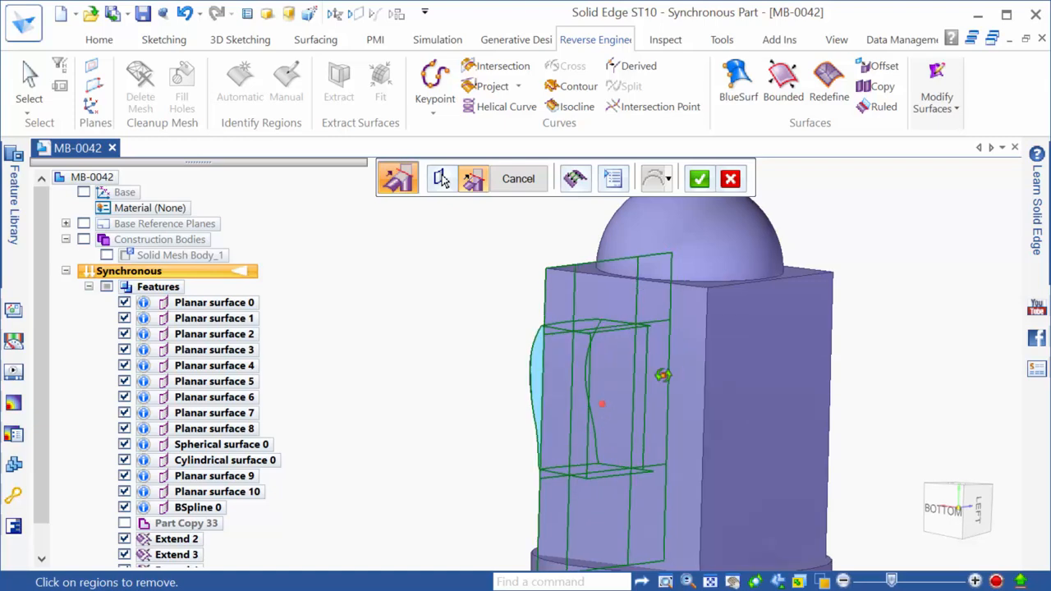
middle_click_drag(663, 376, 829, 424)
scroll(900, 405, "down", 2)
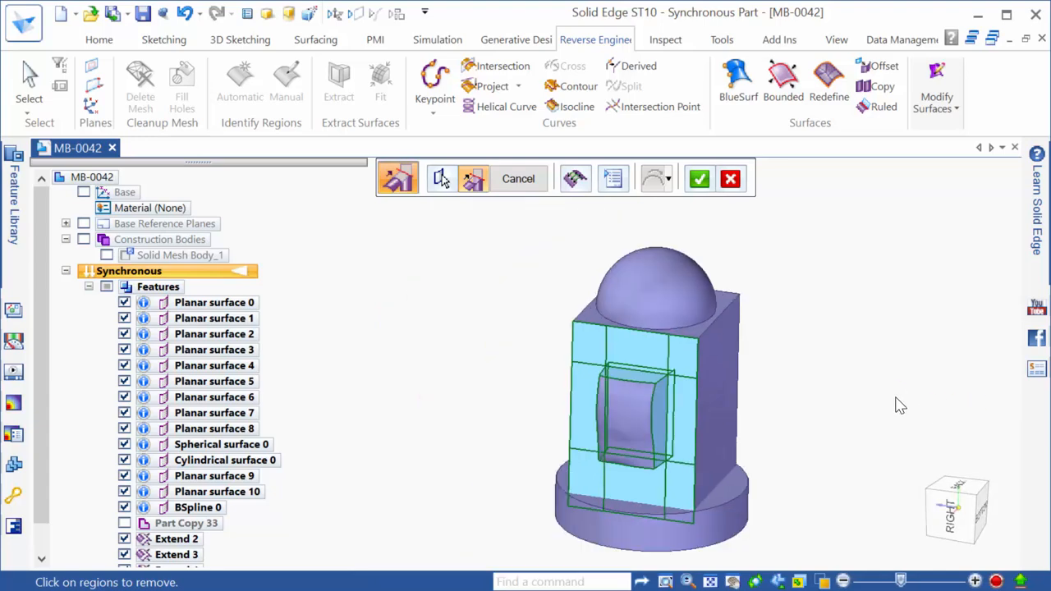
key("Return")
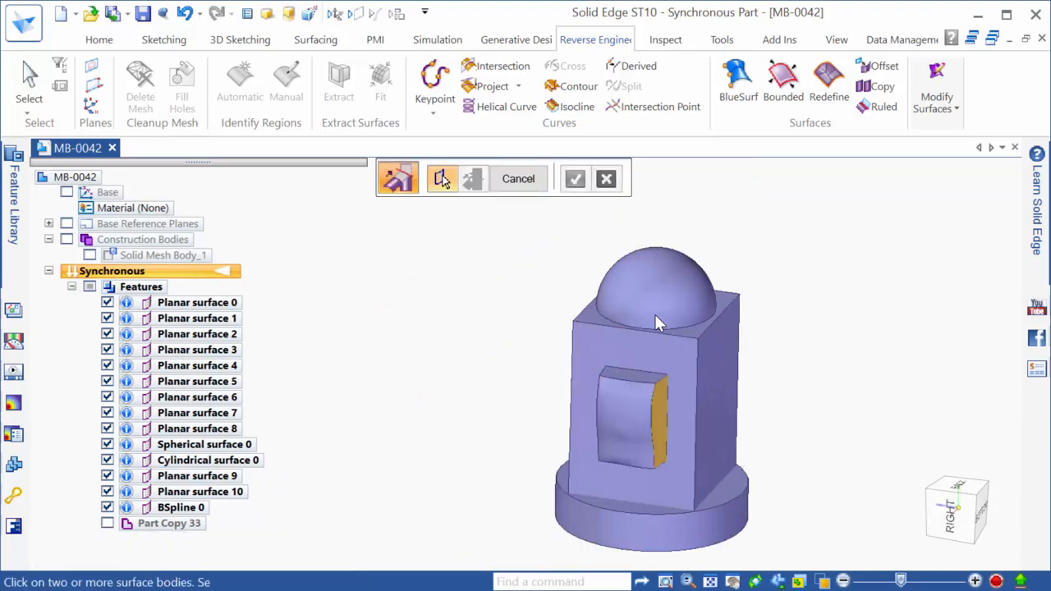
Hide Planar surface 8 to expose the part's open bottom
middle_click_drag(618, 417, 541, 397)
scroll(541, 396, "up", 3)
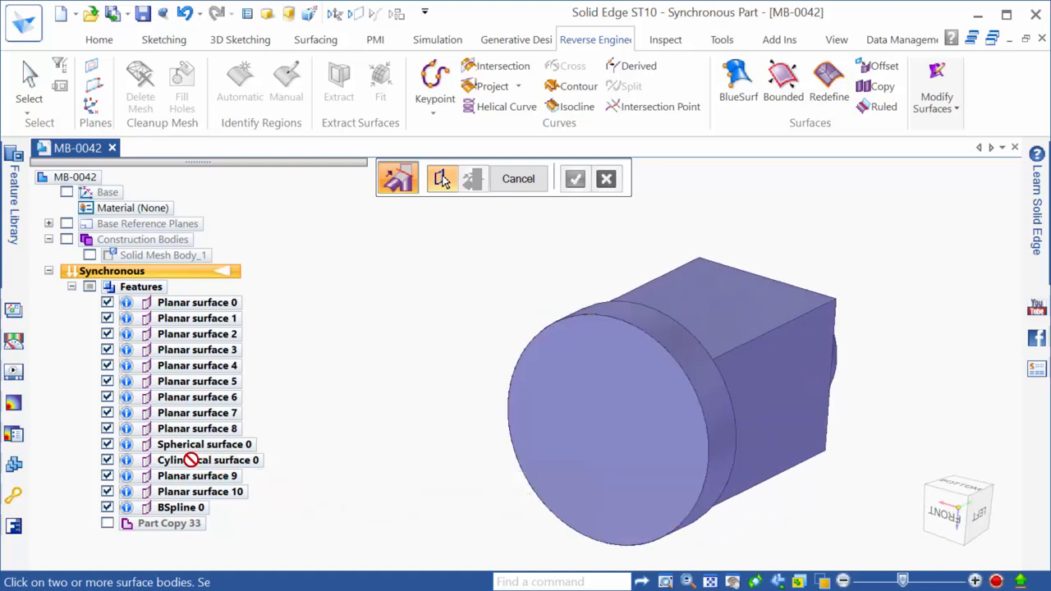
left_click(107, 428)
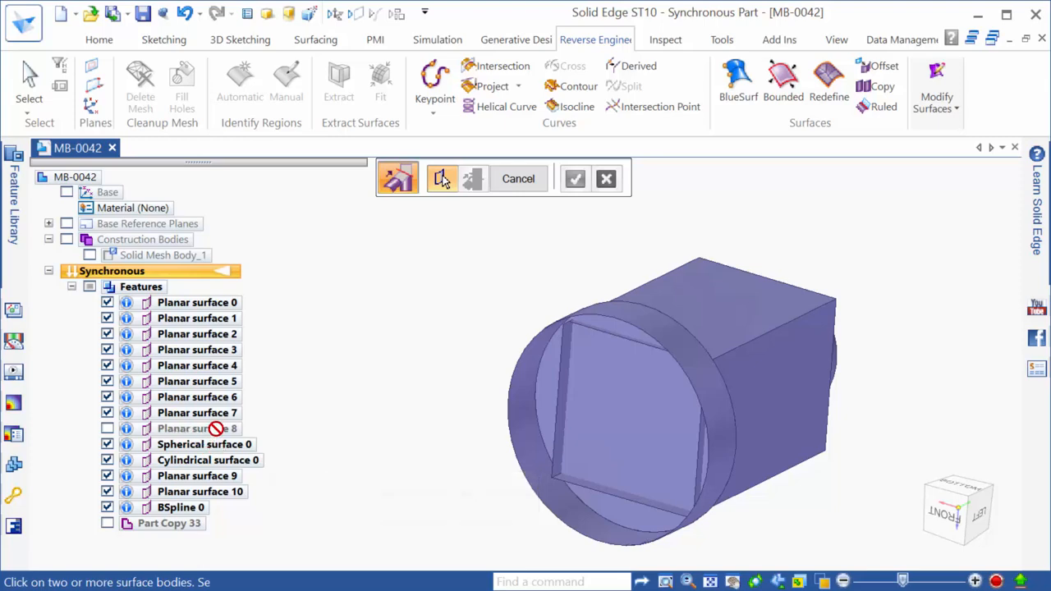
Intersect the round base and box bodies, removing the narrow sliver region
left_click(622, 414)
left_click(748, 387)
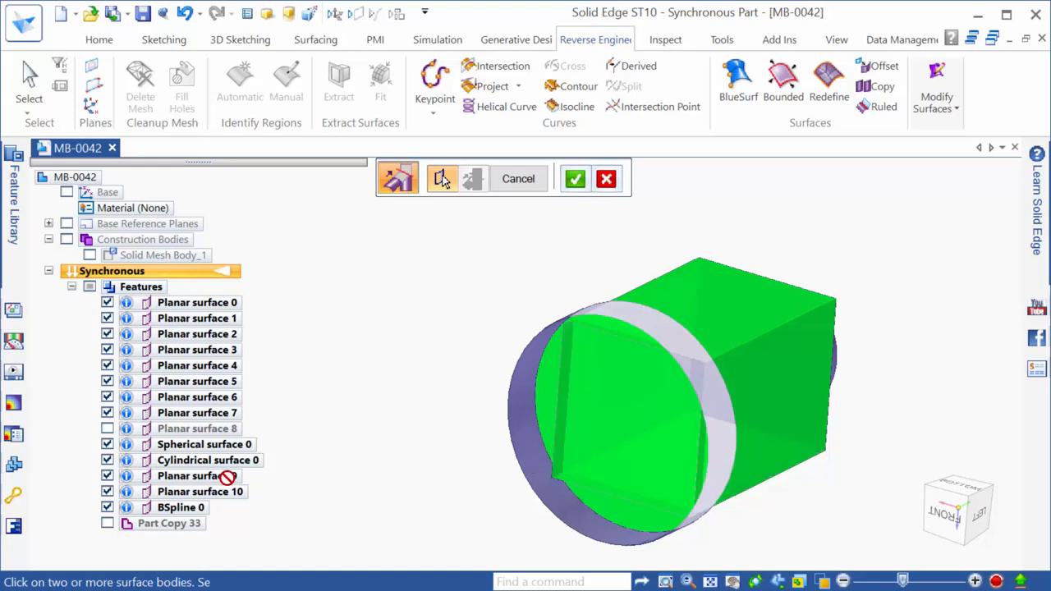
middle_click_drag(586, 495, 577, 432)
right_click(385, 490)
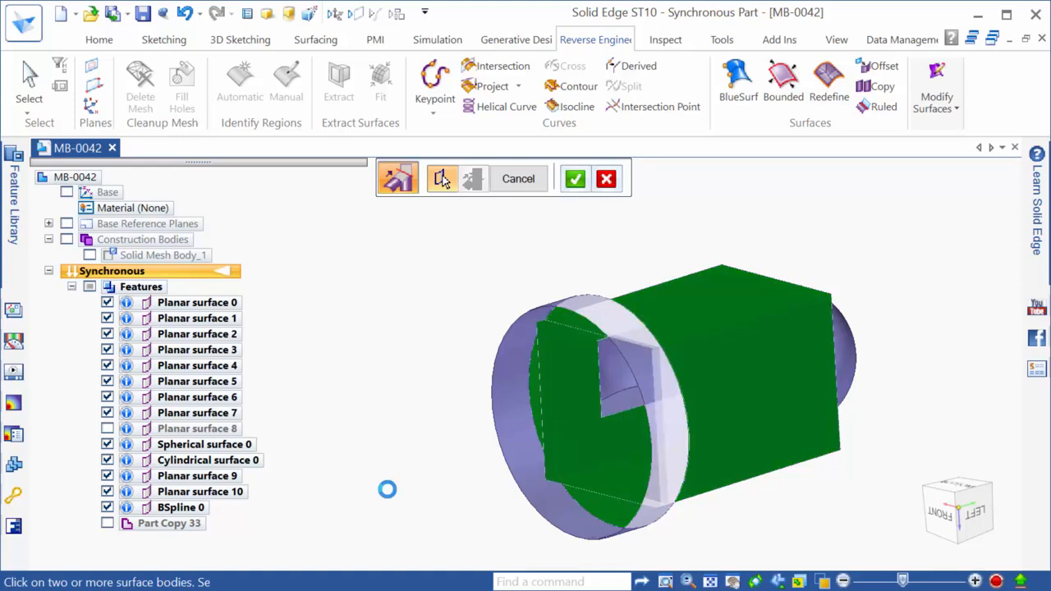
left_click(545, 370)
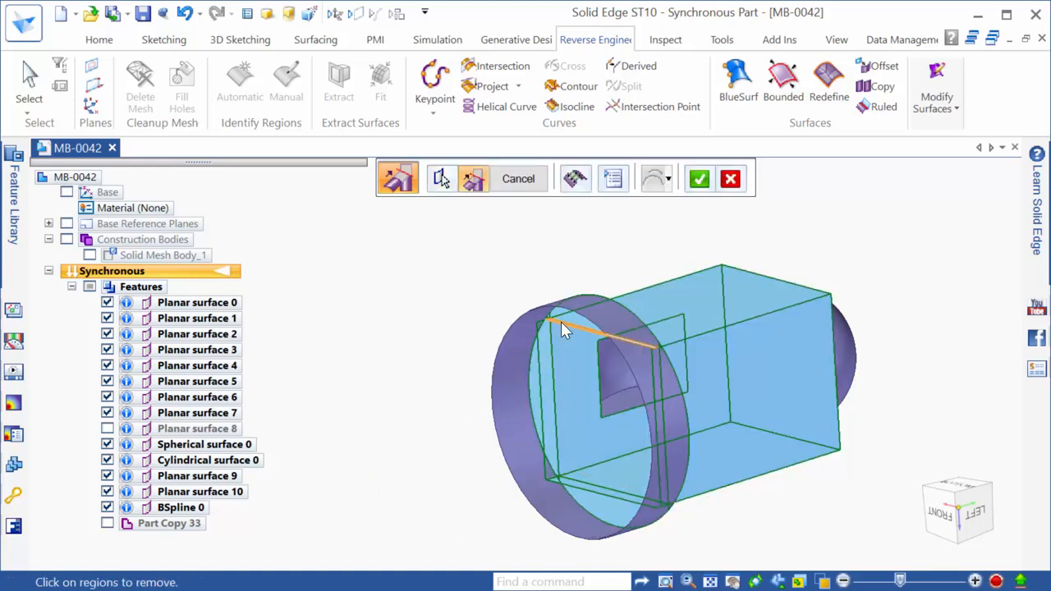
middle_click_drag(588, 489, 427, 426)
right_click(426, 418)
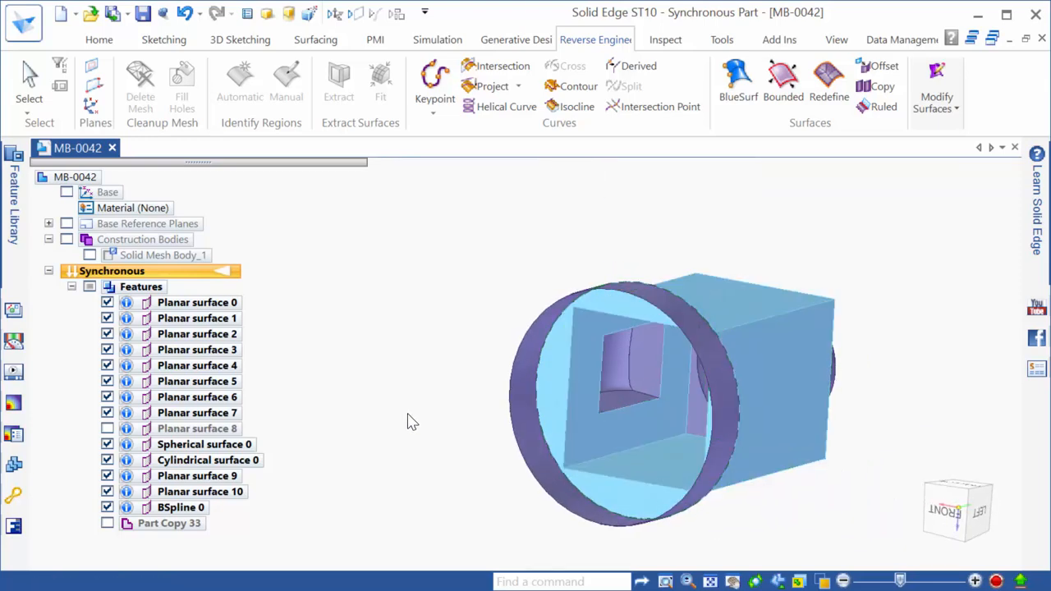
mouse_move(608, 492)
middle_mouse_down()
mouse_move(682, 448)
mouse_move(732, 479)
mouse_move(641, 448)
mouse_move(613, 490)
middle_mouse_up()
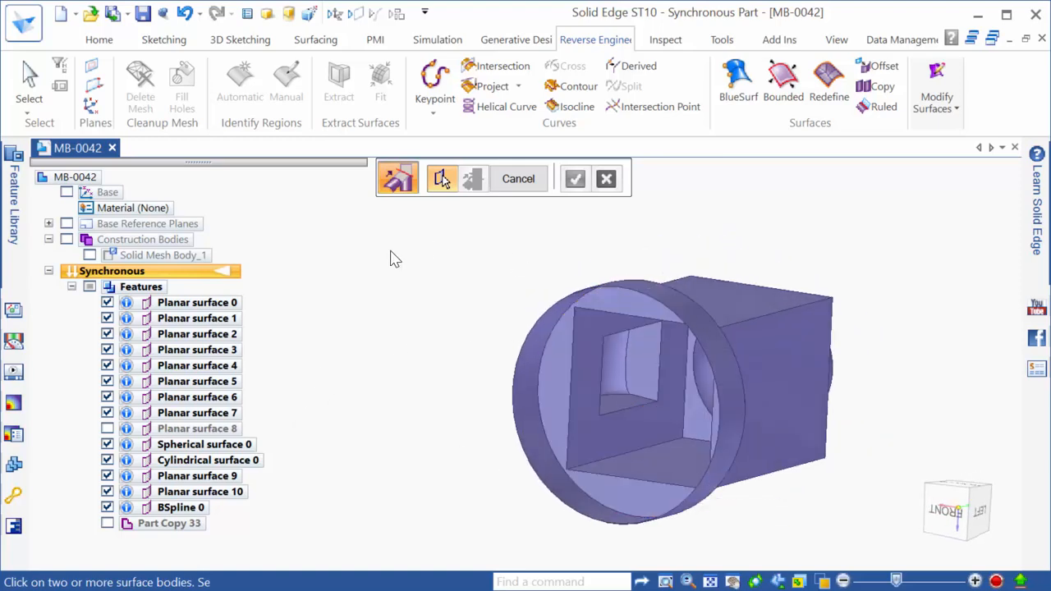
key("Escape")
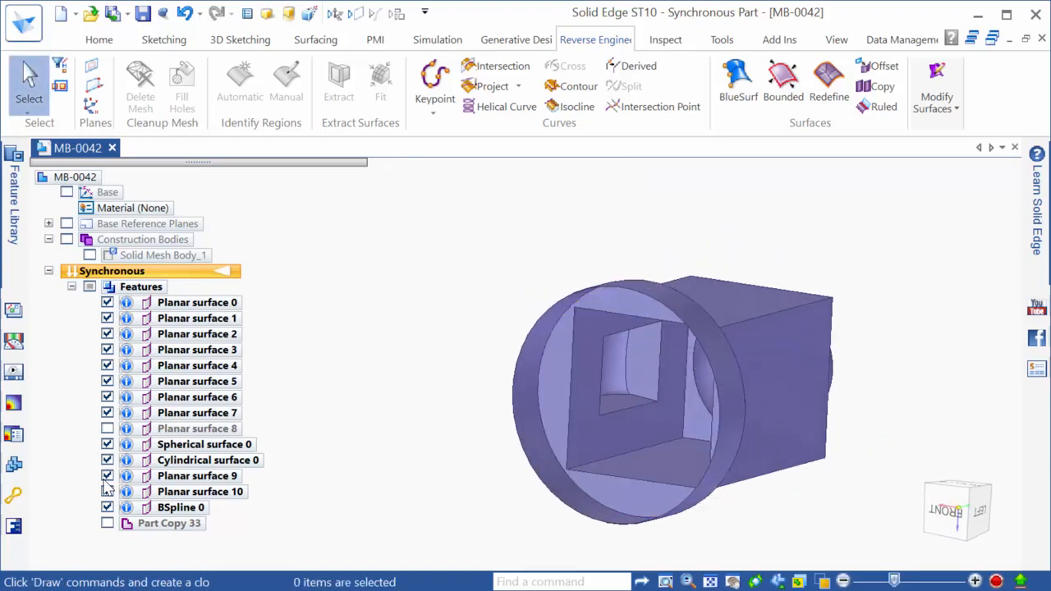
Turn Planar surface 8 back on and orbit to view the complete closed part
left_click(108, 429)
middle_click_drag(460, 423, 745, 375)
scroll(611, 427, "up", 4)
scroll(460, 476, "up", 3)
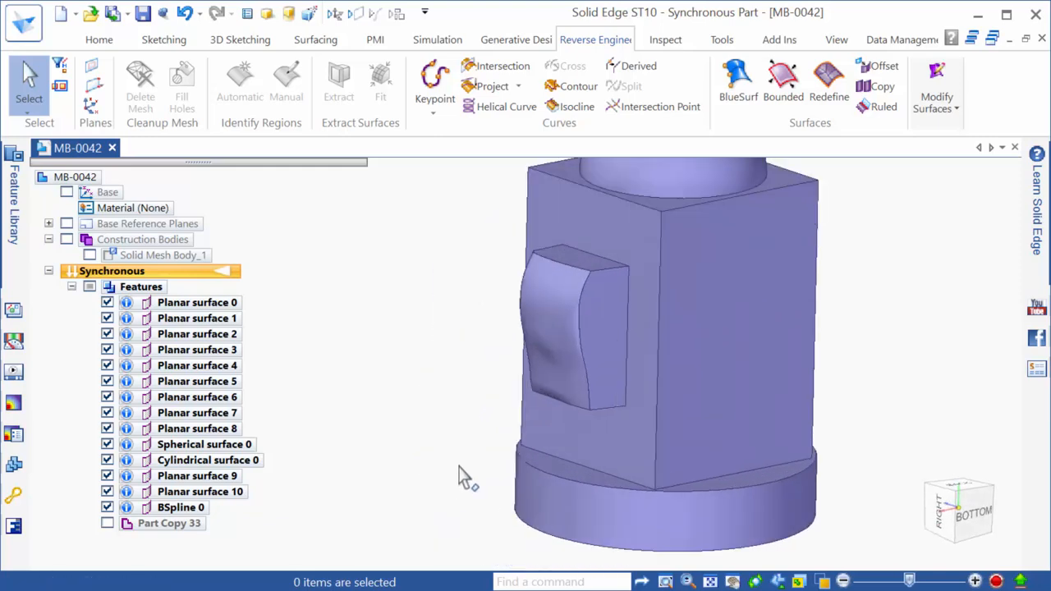
scroll(459, 476, "down", 2)
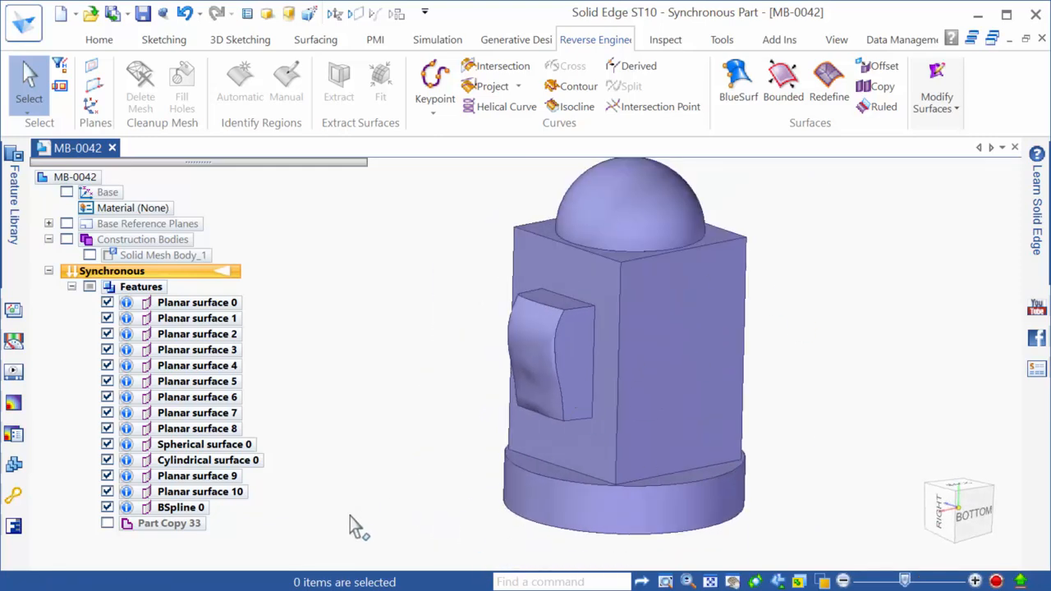
scroll(359, 528, "down", 1)
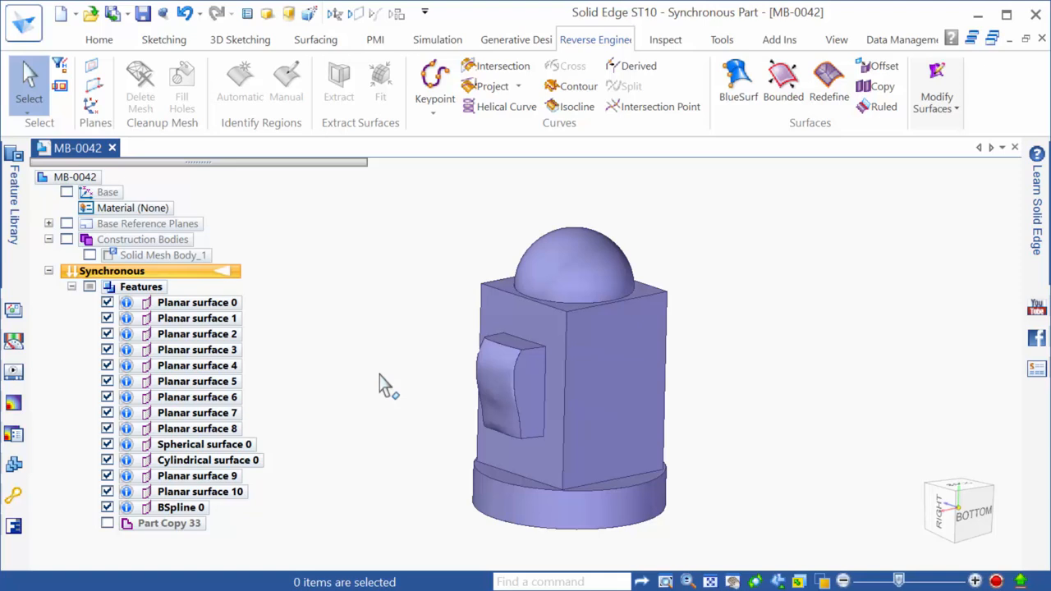
Advance the PowerPoint slideshow to slide 15, 'Stitch/Solid Model', then return to Solid Edge
key("alt+Tab")
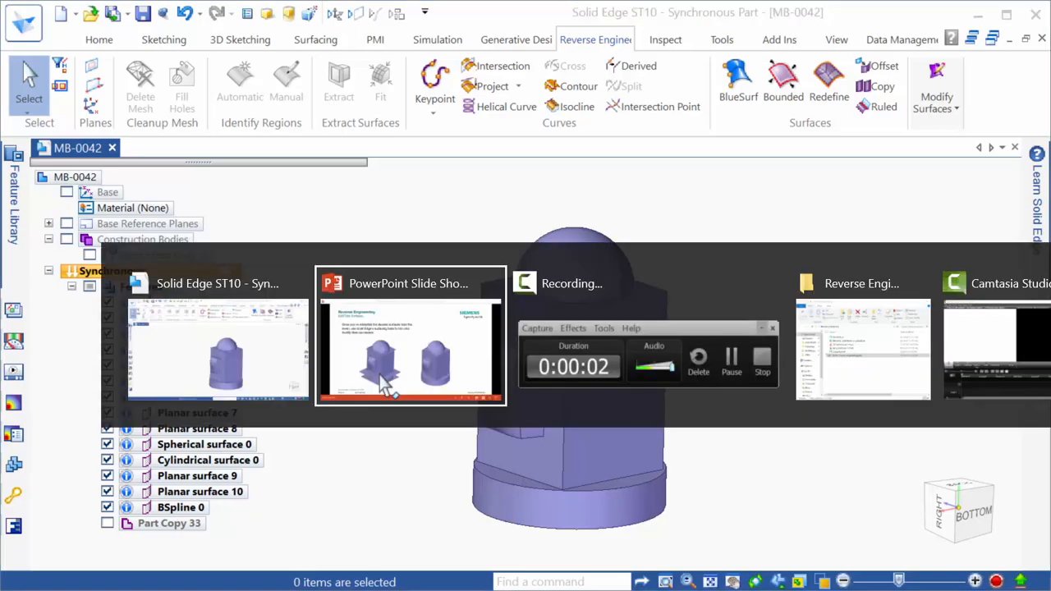
key("Right")
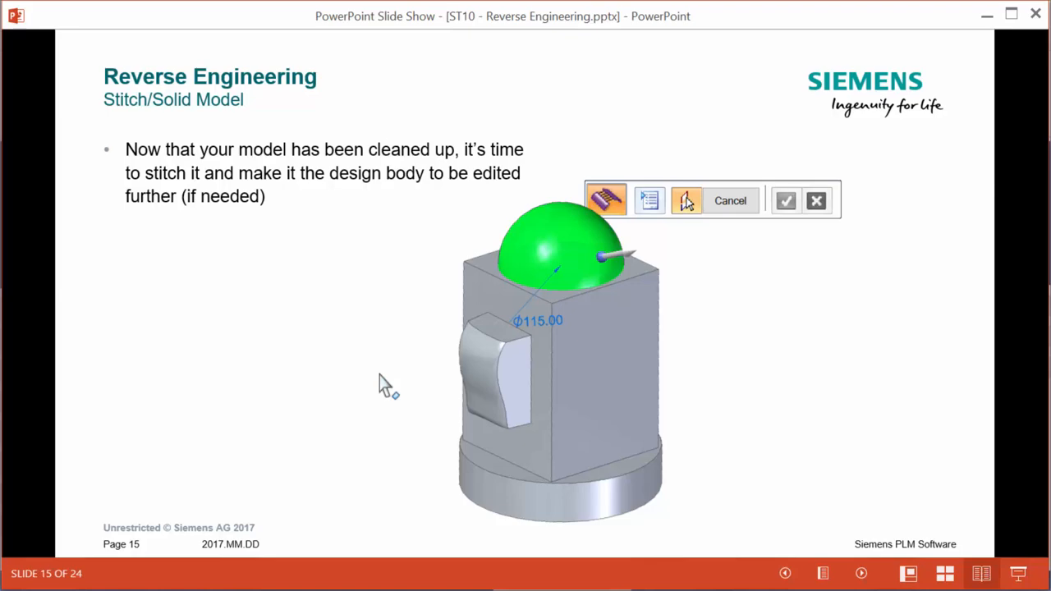
key("alt+Tab")
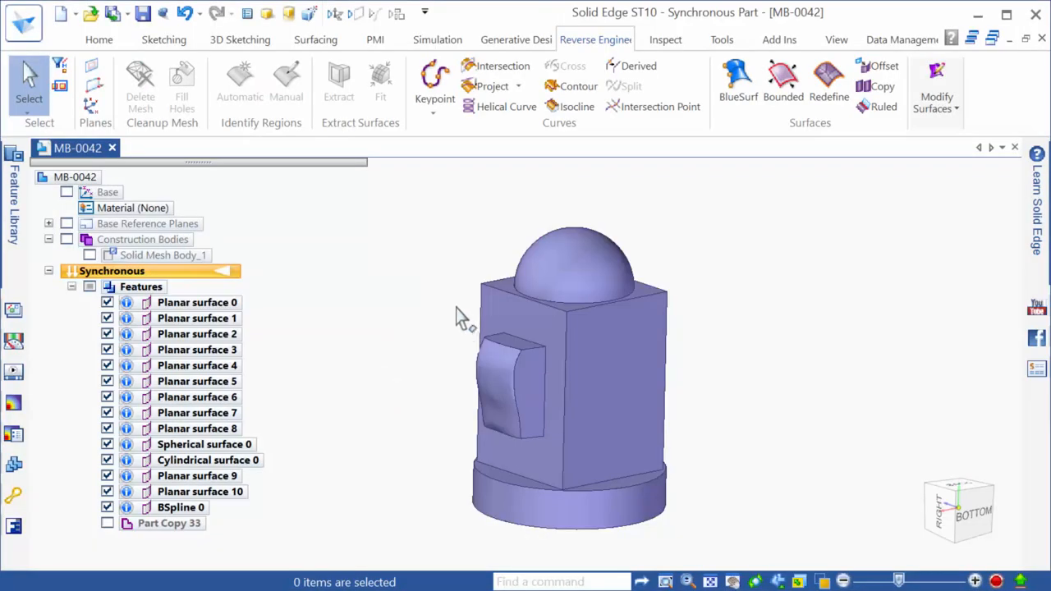
Stitch all the model's trimmed surfaces into a single solid, Solid Body_16
left_click(937, 102)
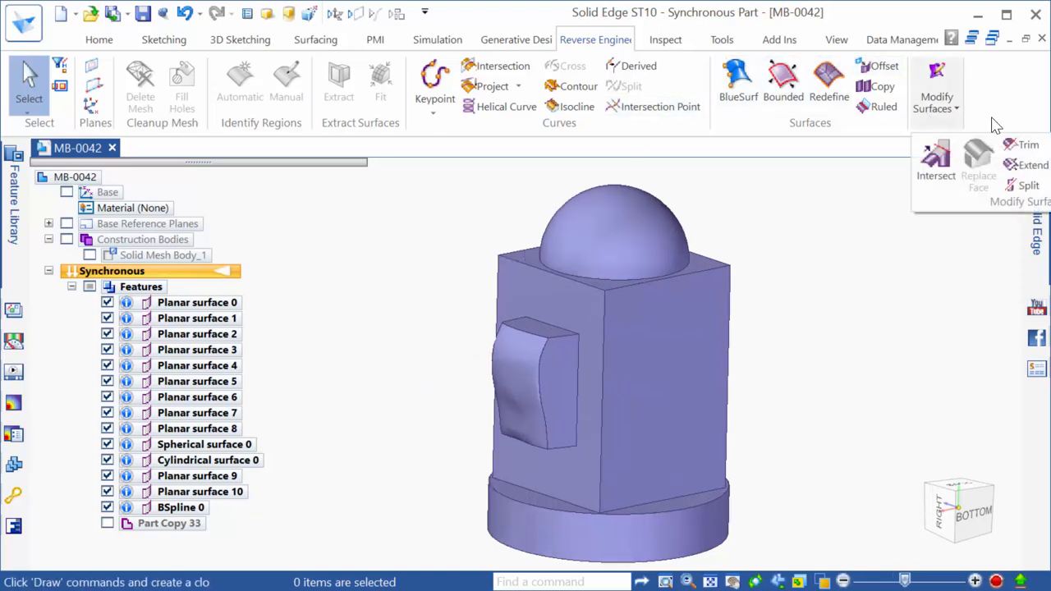
left_click(1049, 146)
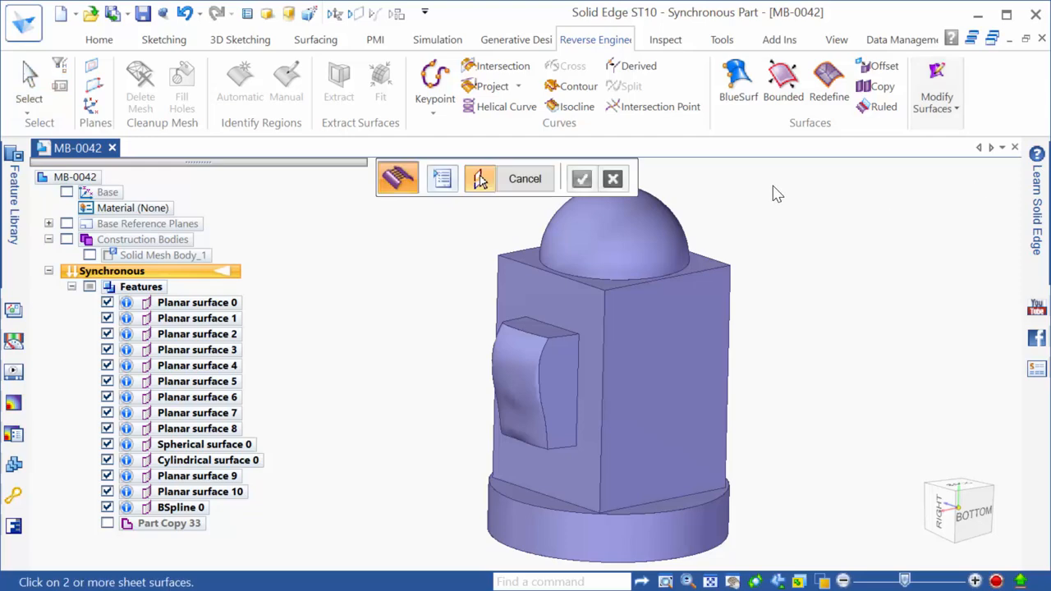
scroll(774, 187, "down", 1)
scroll(628, 548, "down", 1)
left_click_drag(776, 523, 488, 228)
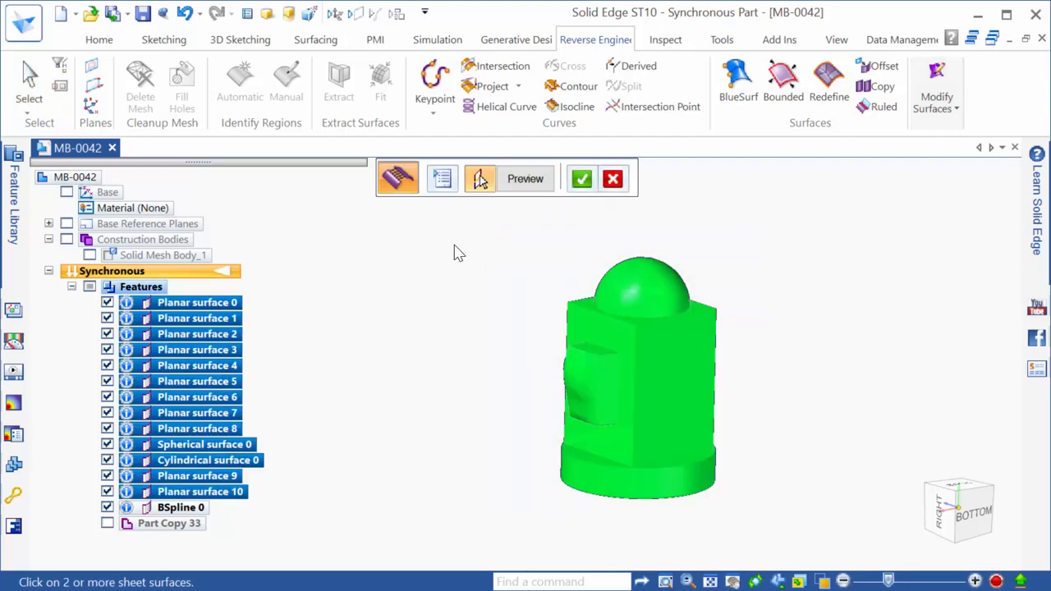
right_click(454, 246)
right_click(482, 253)
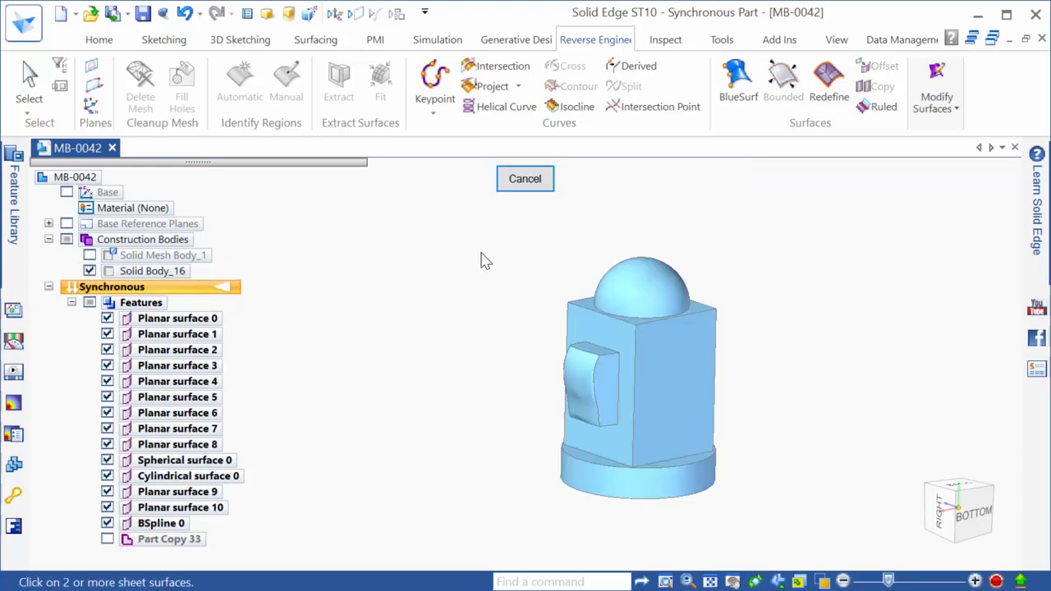
key("Escape")
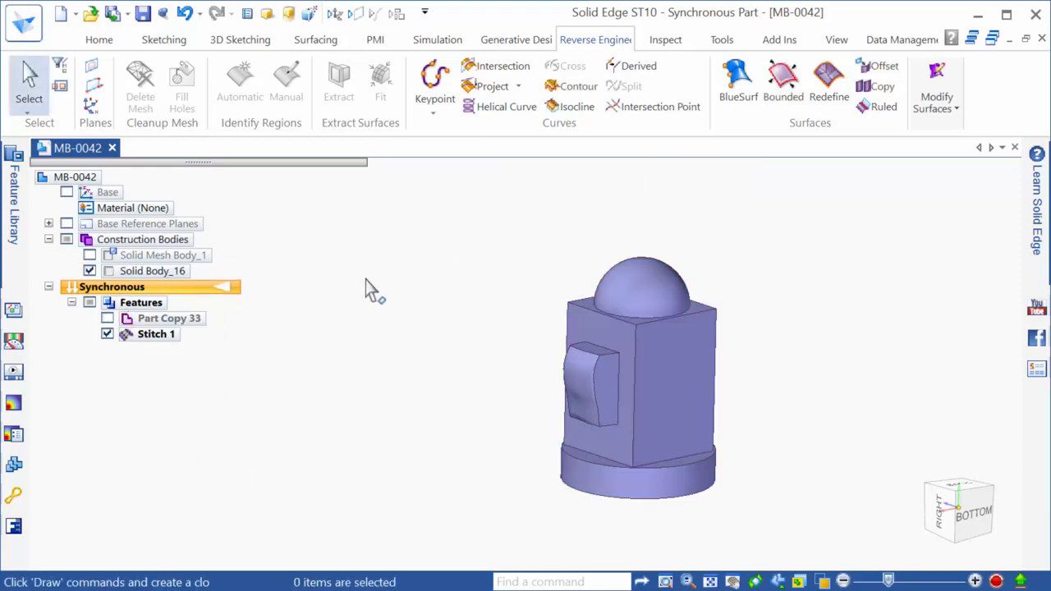
Toggle Solid Body_16 from construction to a design body
left_click(123, 272)
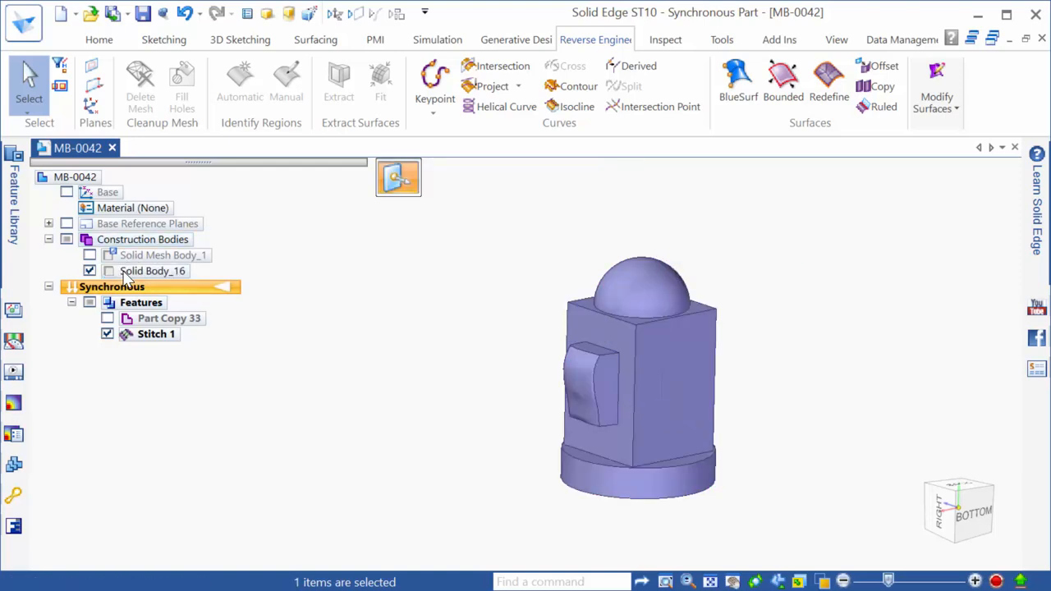
key("Escape")
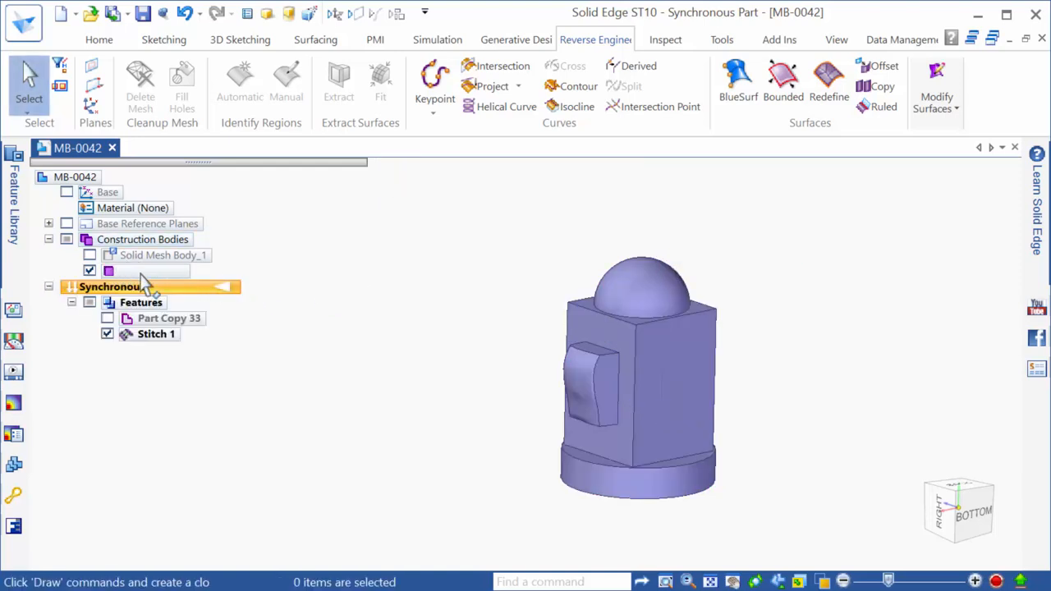
right_click(145, 279)
left_click(228, 329)
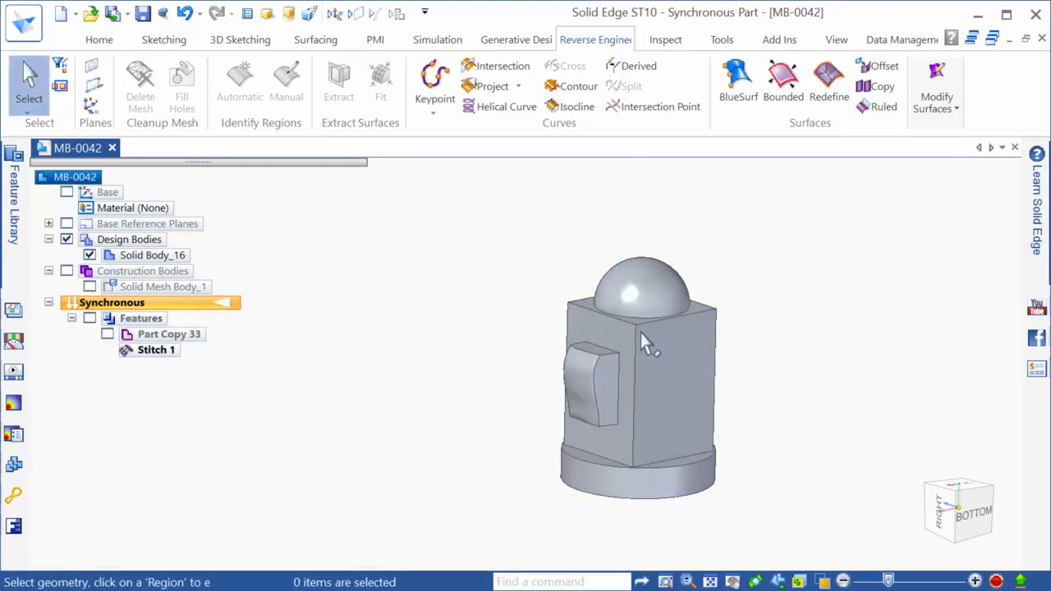
Change the base cylinder's diameter dimension to 222.00 mm
middle_click_drag(798, 410, 668, 493)
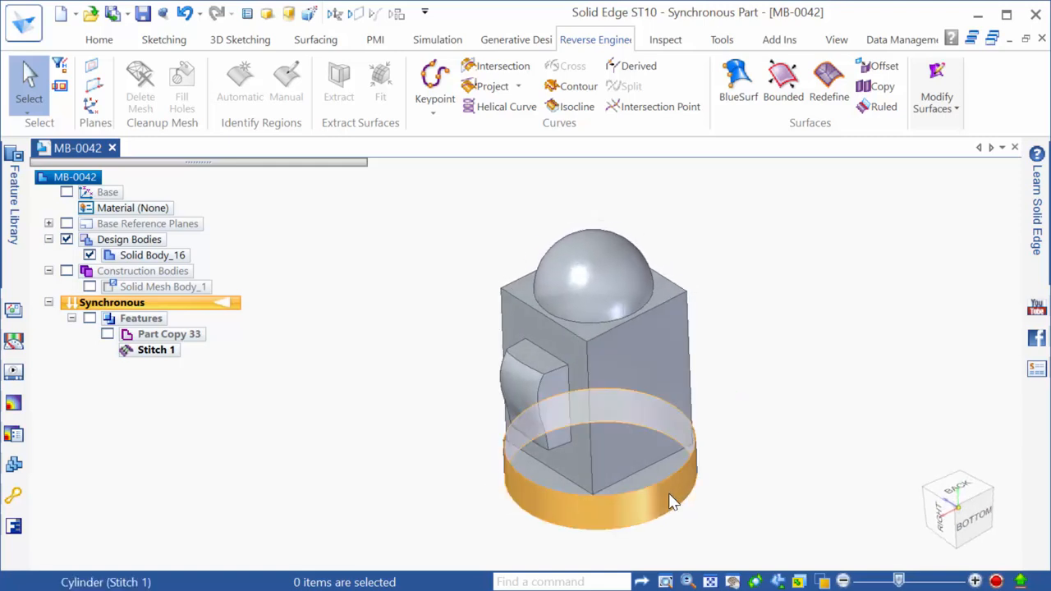
left_click(669, 493)
left_click(576, 449)
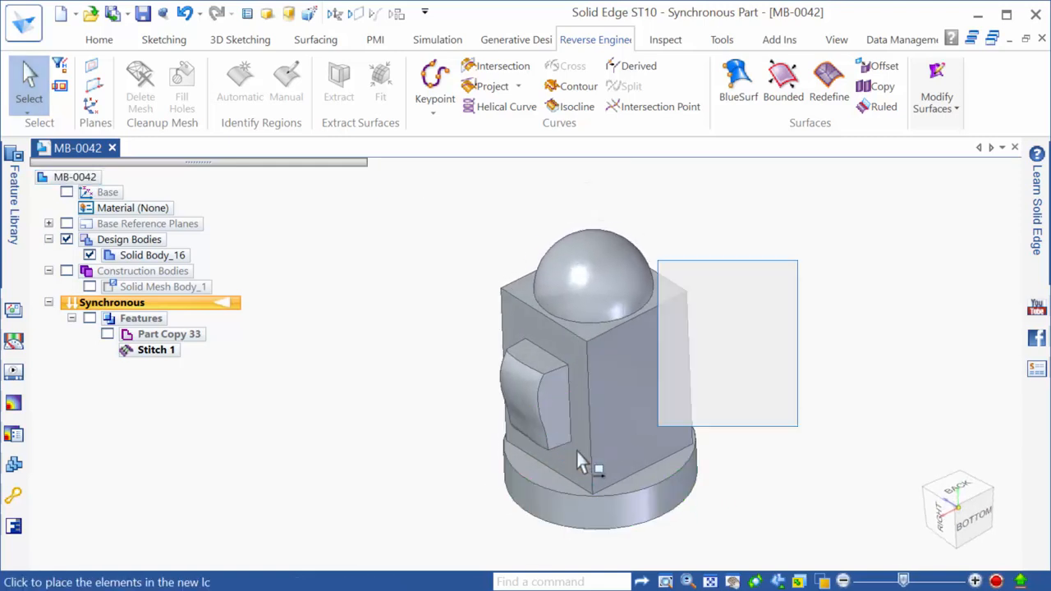
key("Escape")
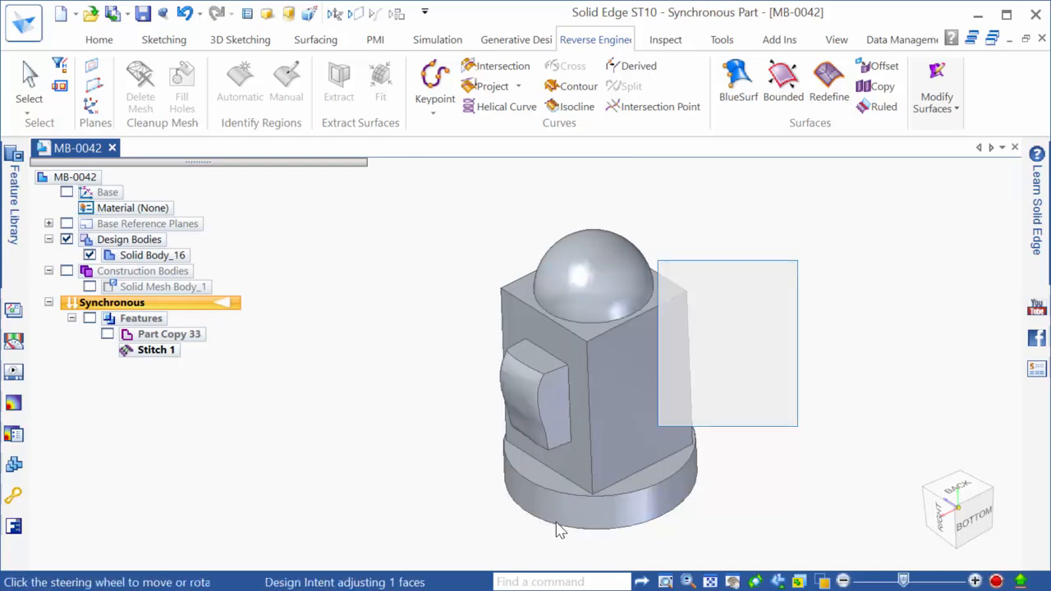
left_click(557, 526)
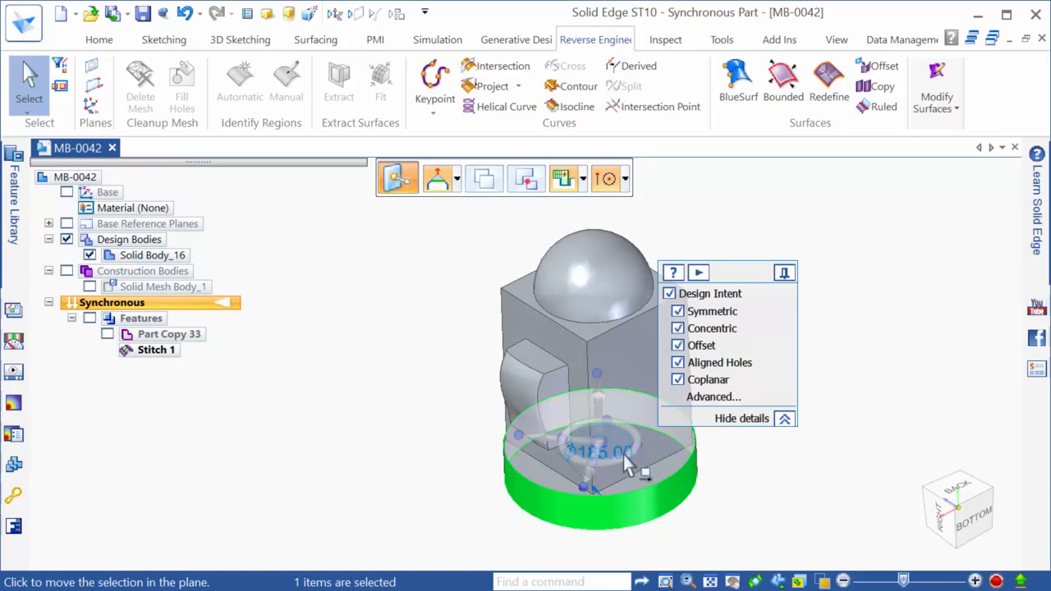
middle_click_drag(624, 456, 754, 451)
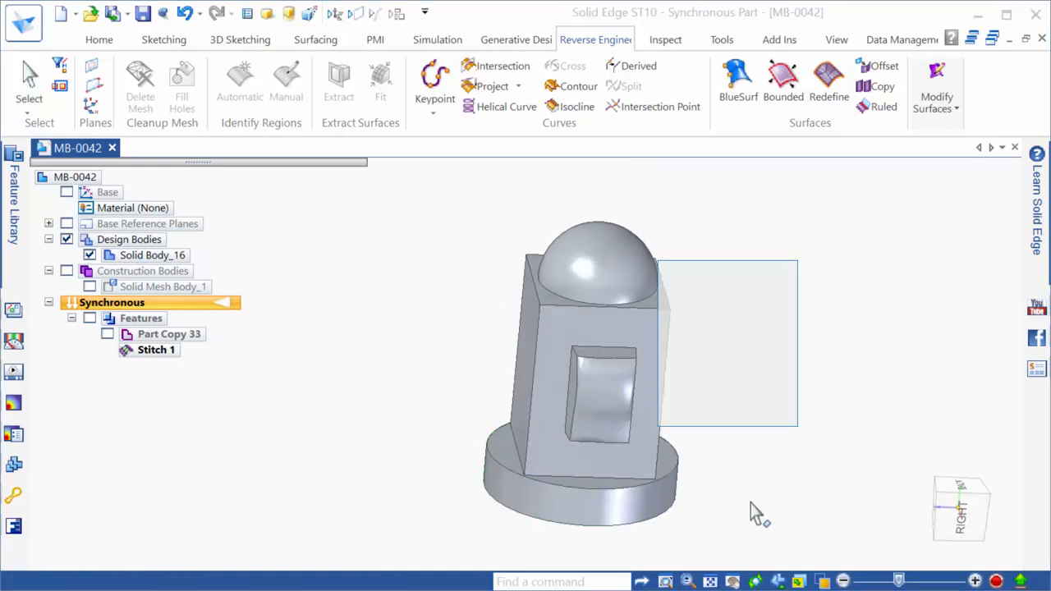
left_click(683, 475)
scroll(683, 475, "up", 1)
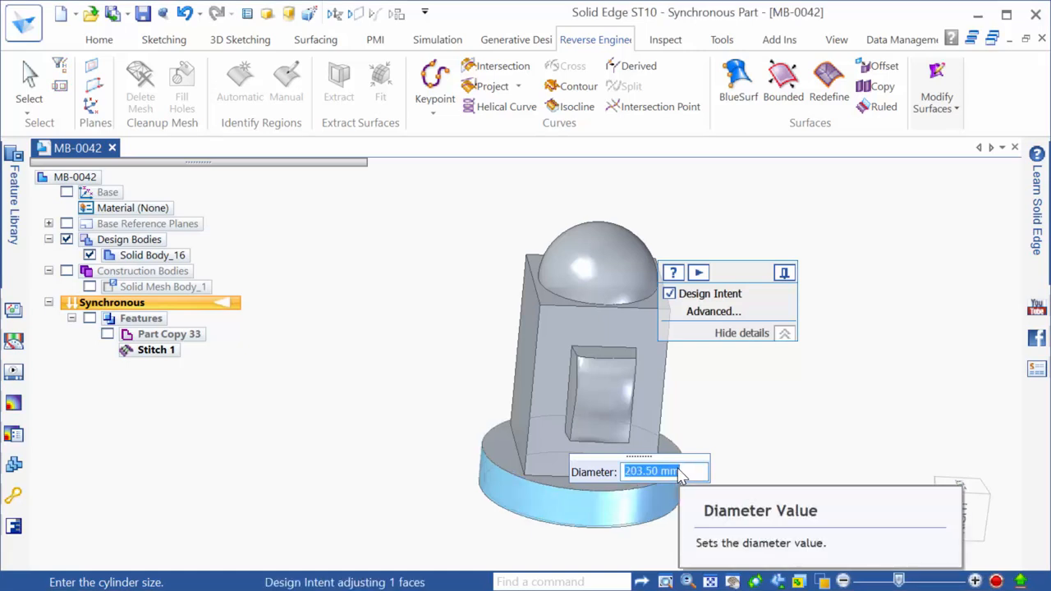
scroll(681, 476, "up", 5)
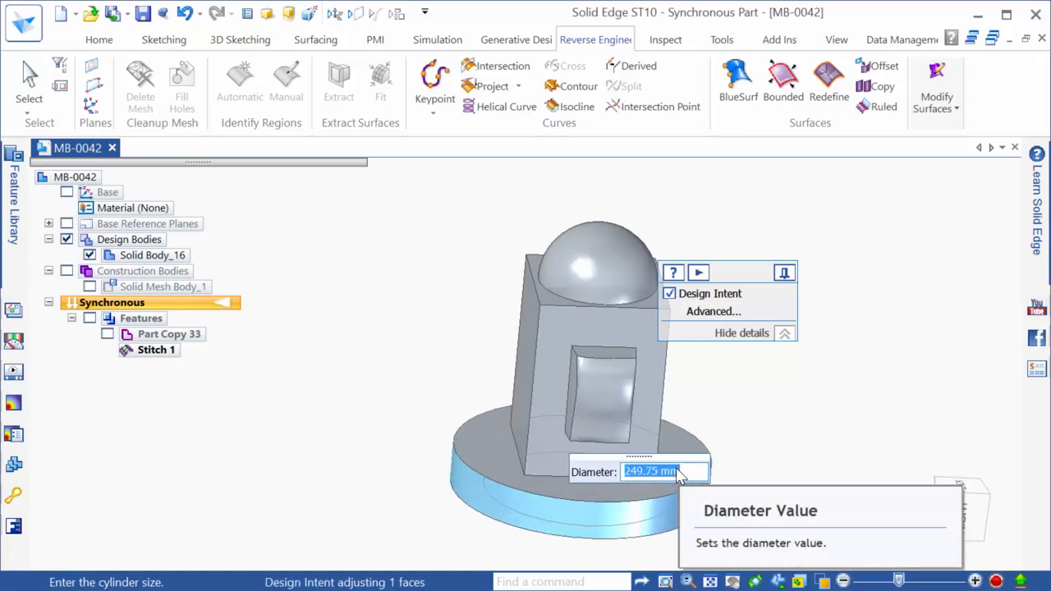
scroll(678, 477, "down", 3)
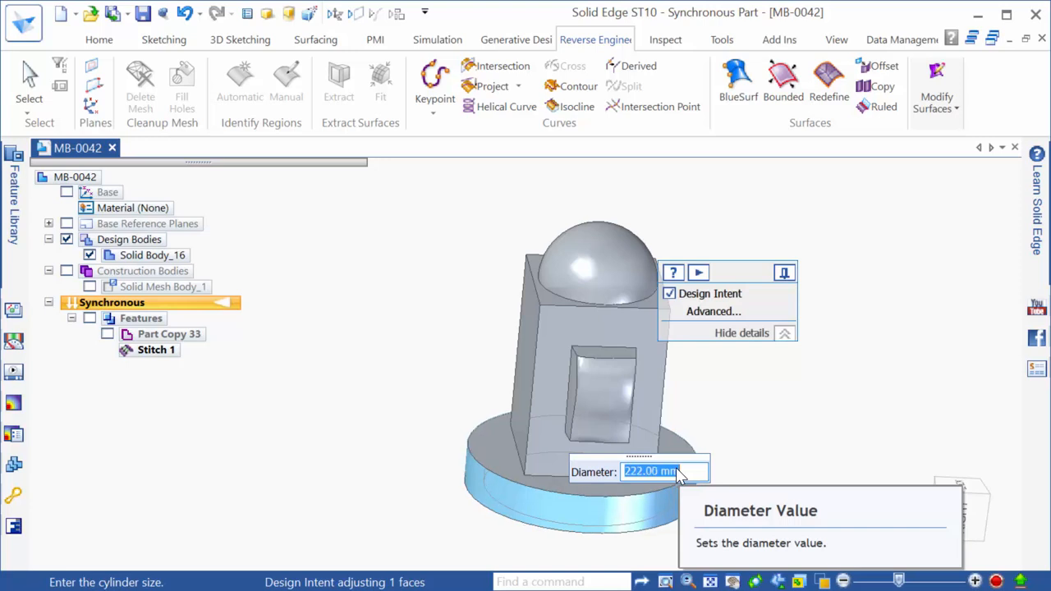
key("Return")
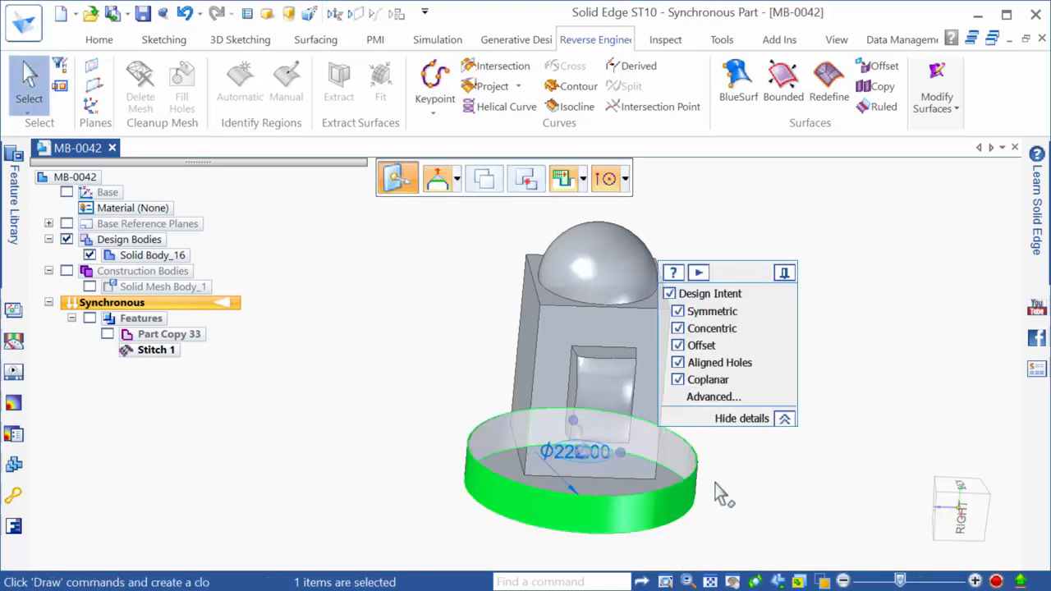
Deselect the base face, return to an isometric view, and switch to the PowerPoint slide show
left_click(722, 476)
middle_click_drag(828, 487, 760, 505)
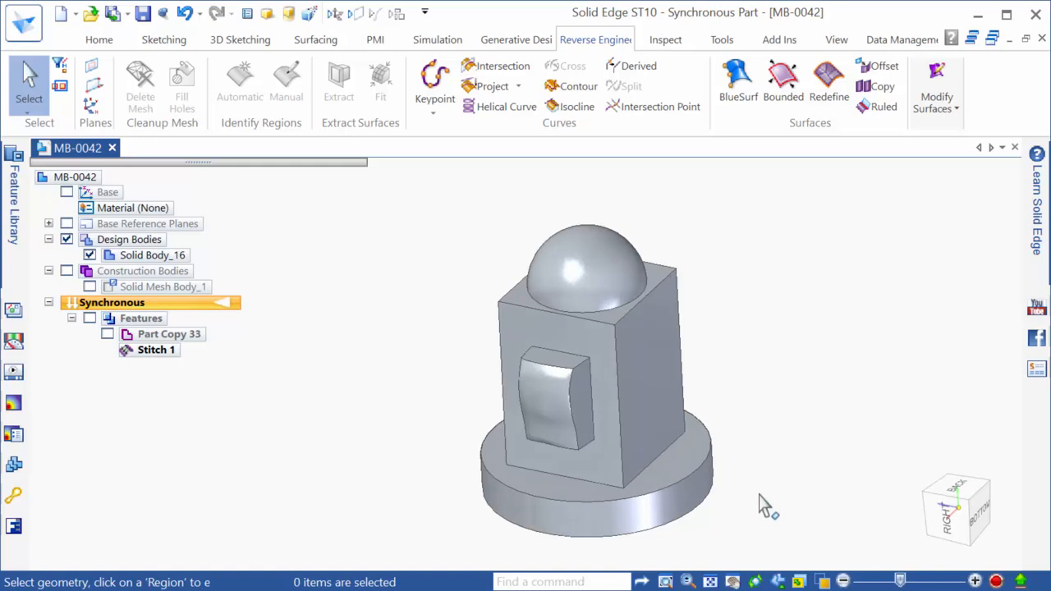
key("alt+Tab")
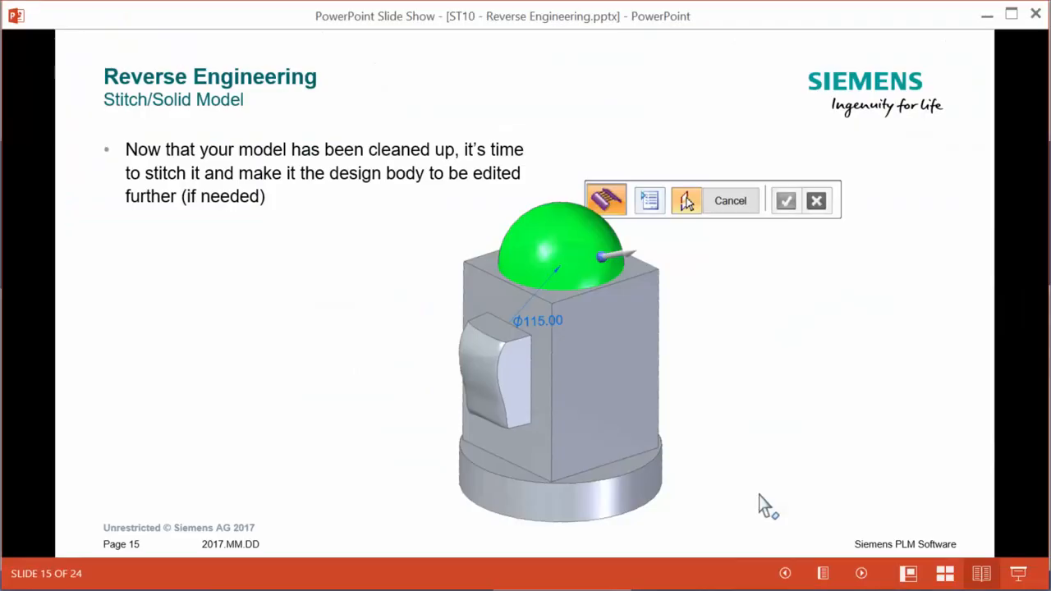
Advance past Reference Information, Reverse Engineering and mesh cleanup slides to slide 21, 'Manual Region Creation'
left_click(760, 505)
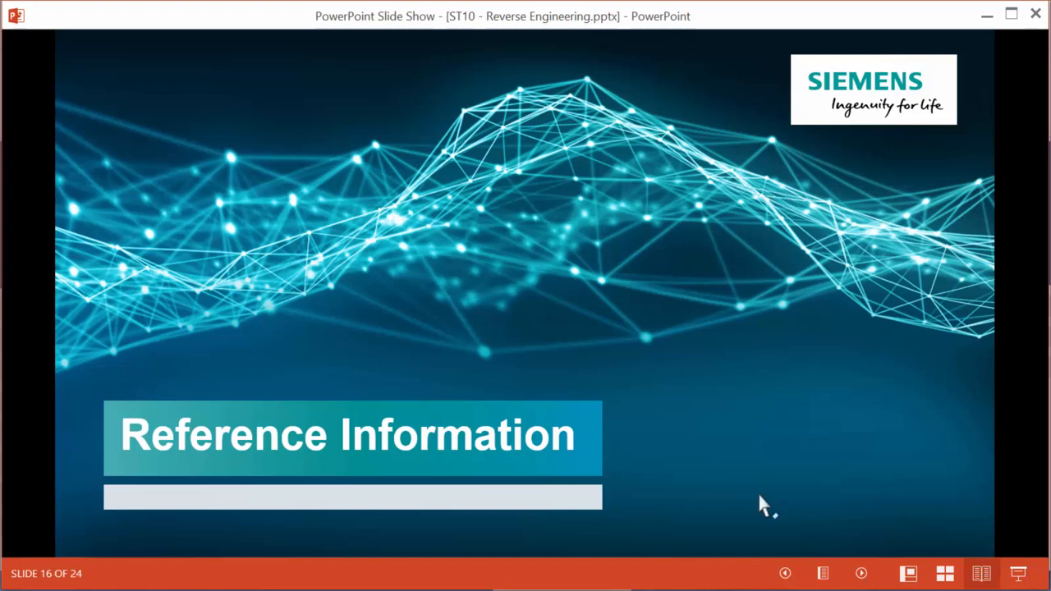
left_click(760, 495)
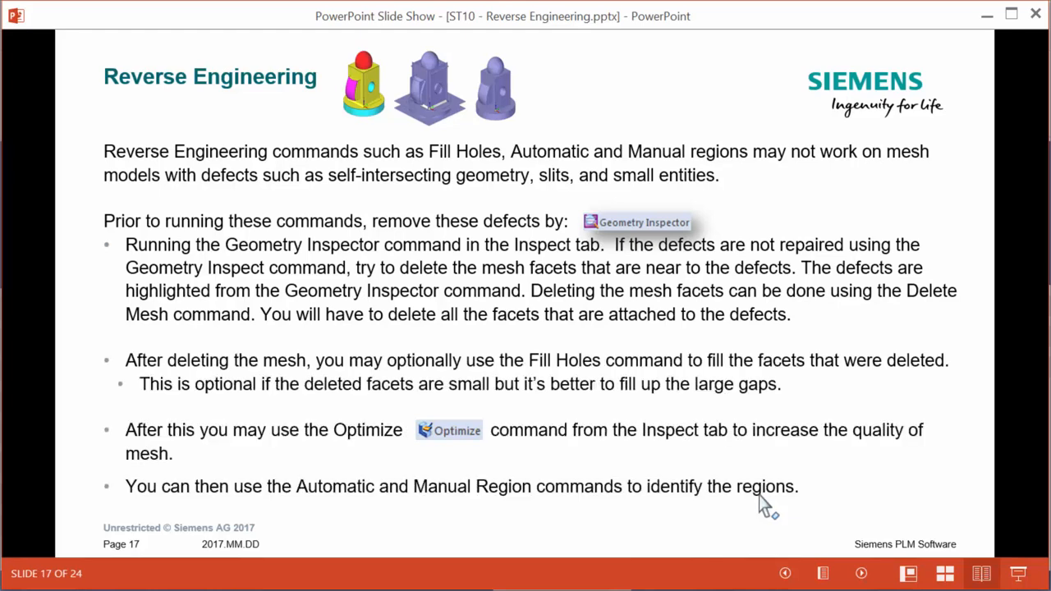
left_click(760, 497)
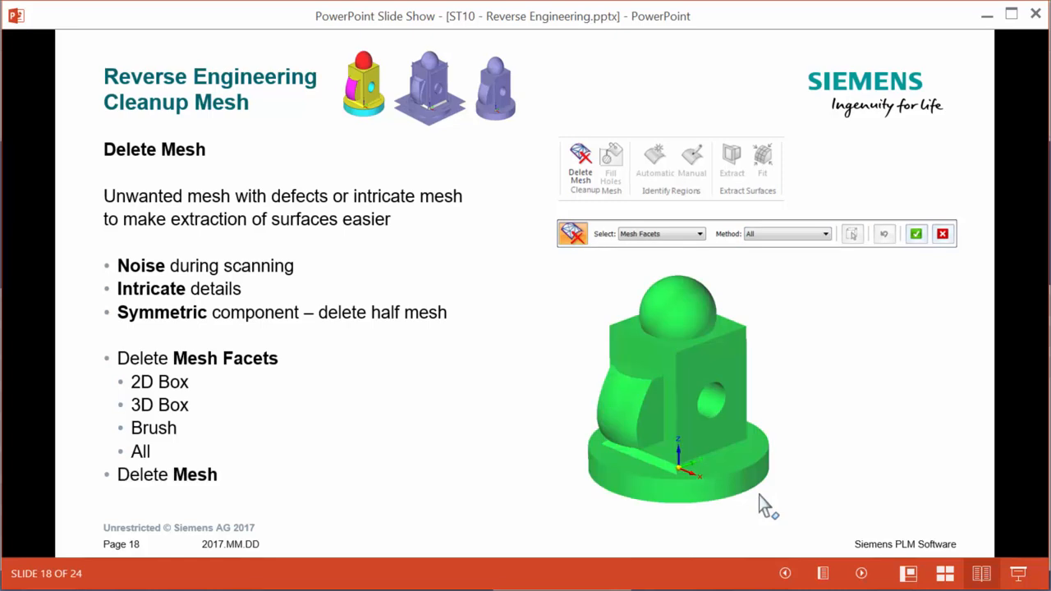
left_click(760, 497)
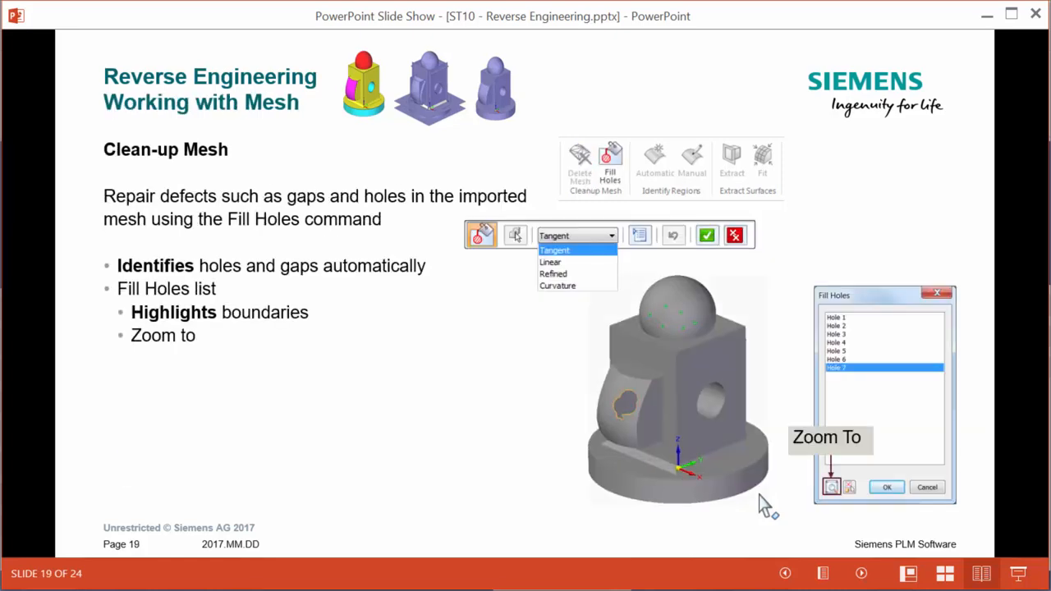
left_click(760, 496)
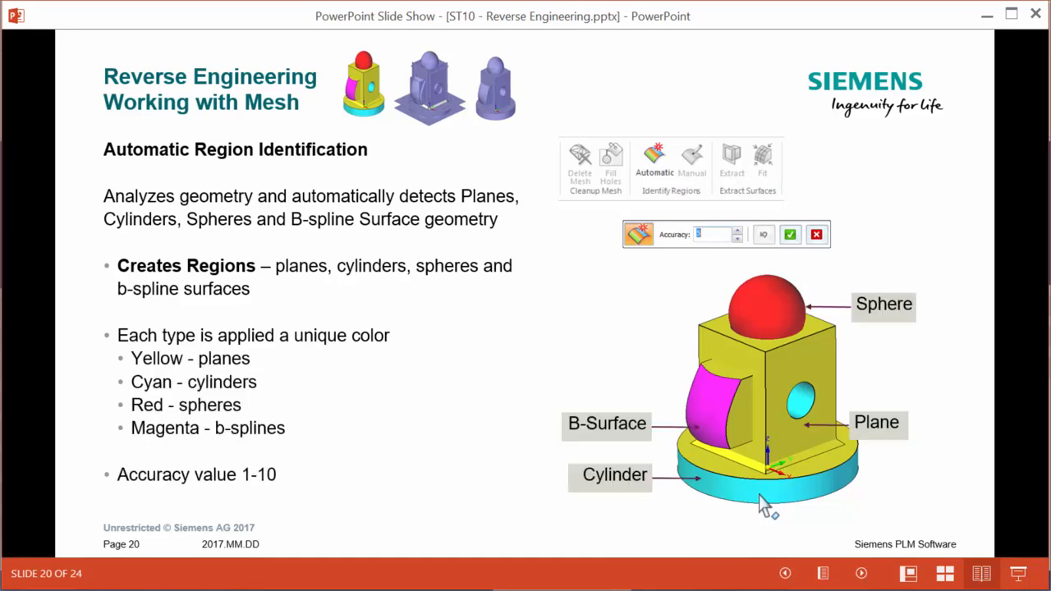
left_click(760, 497)
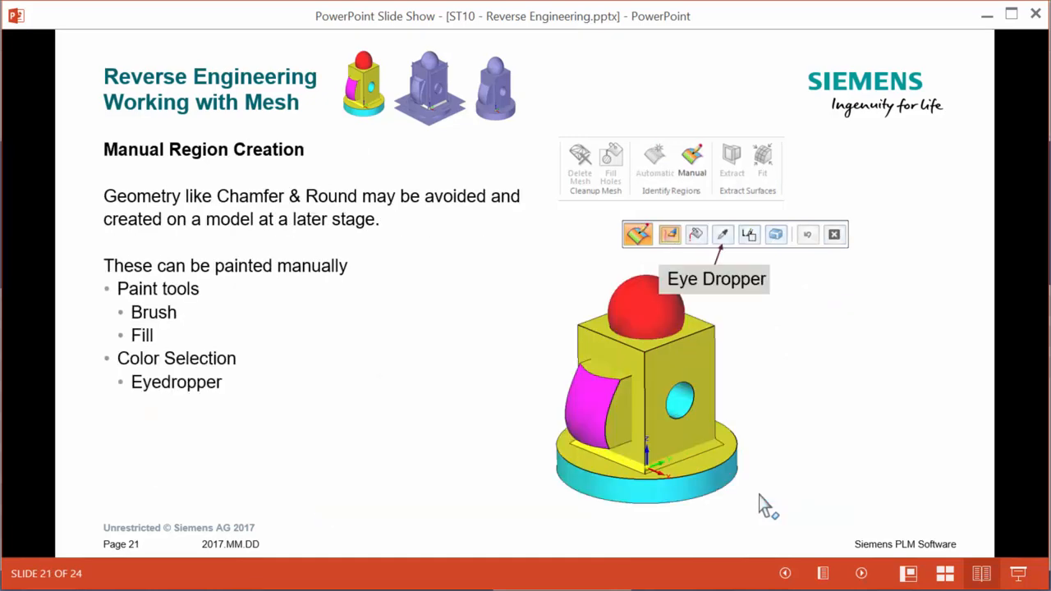